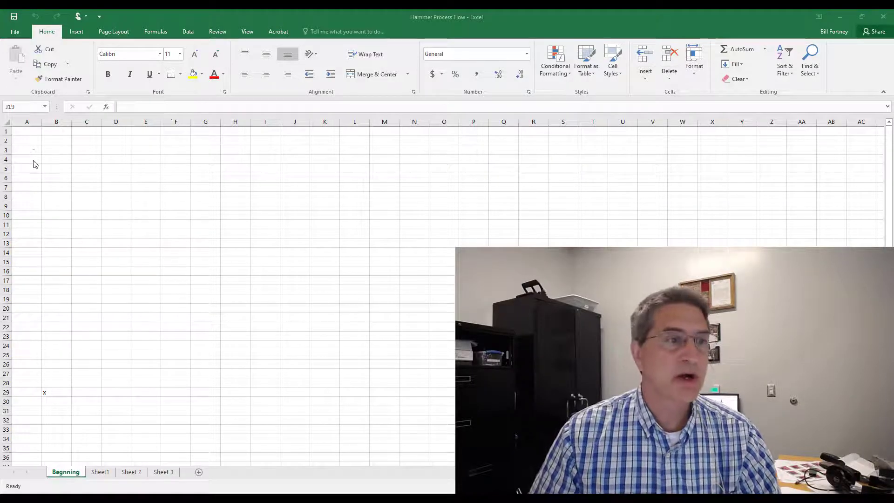
Step: Enter 1 in cell A2 and center-align it
left_click(31, 140)
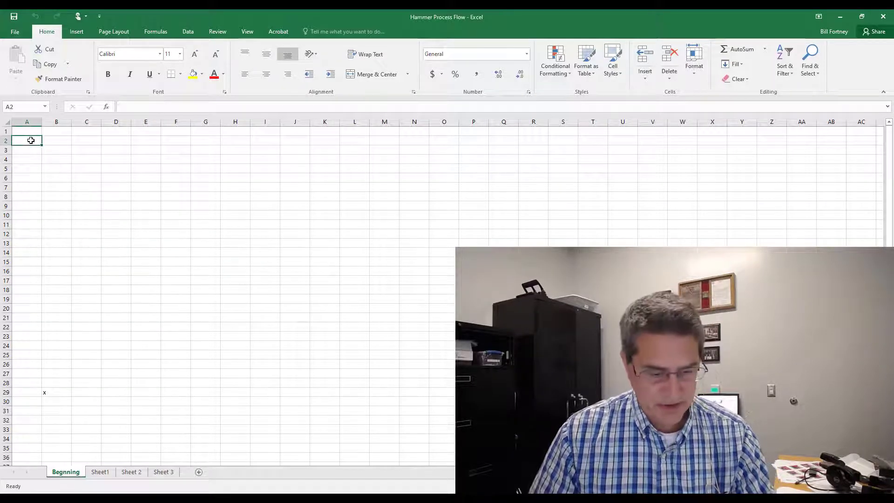
type("1")
key("ctrl+Return")
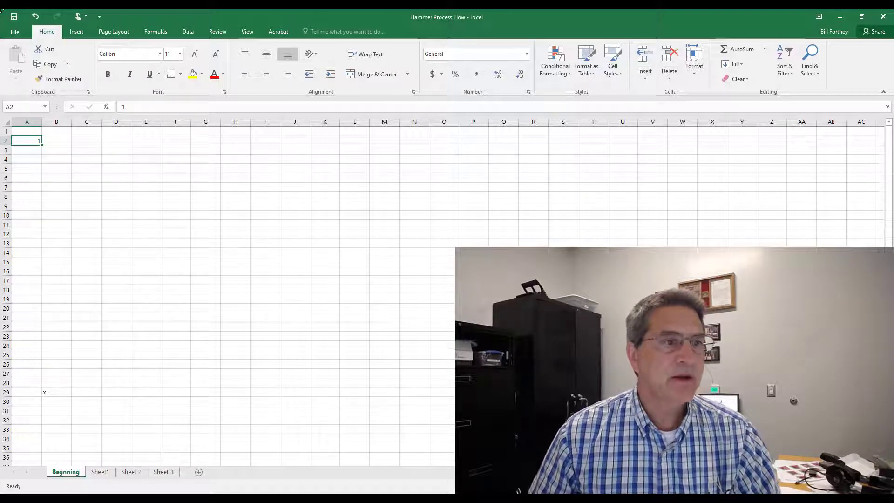
left_click(266, 74)
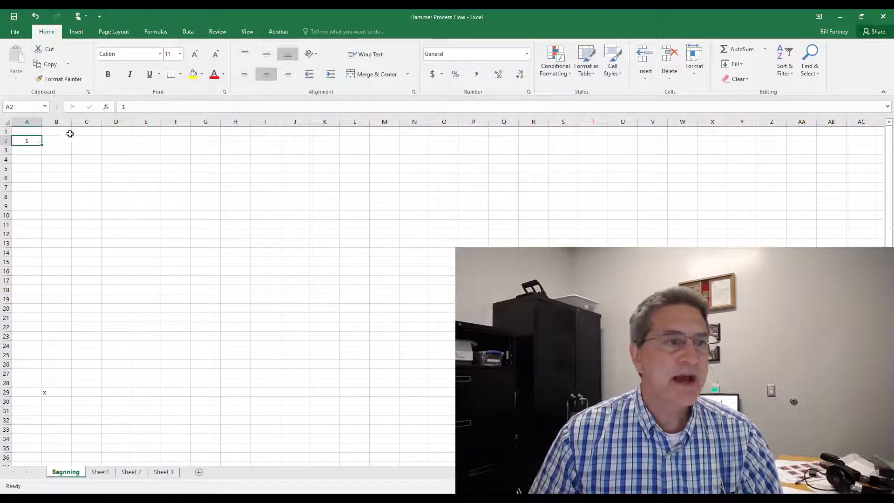
Step: Fill row 2 from A2 to AC2 with a linear series stepping by 1
left_click_drag(24, 142, 848, 138)
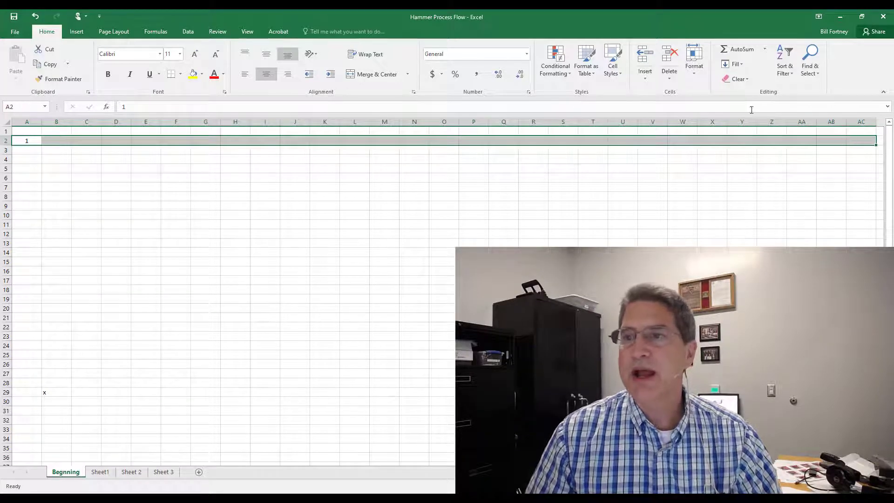
left_click(744, 66)
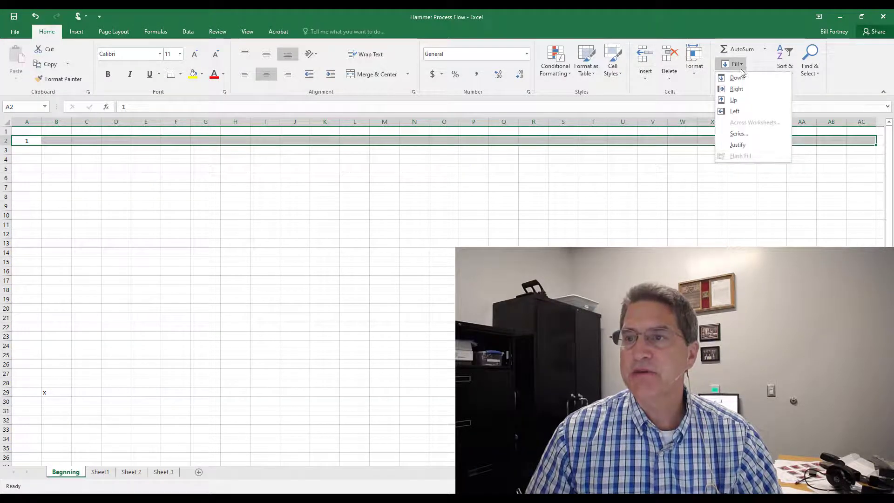
left_click(741, 133)
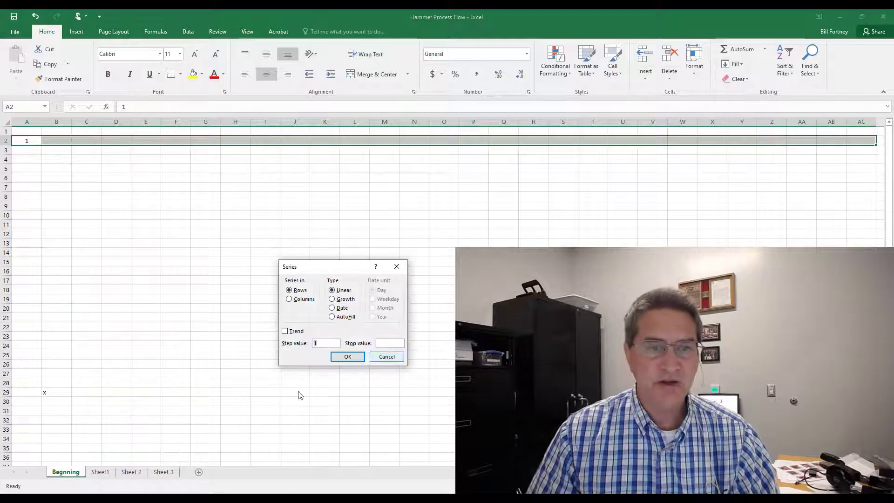
left_click(345, 356)
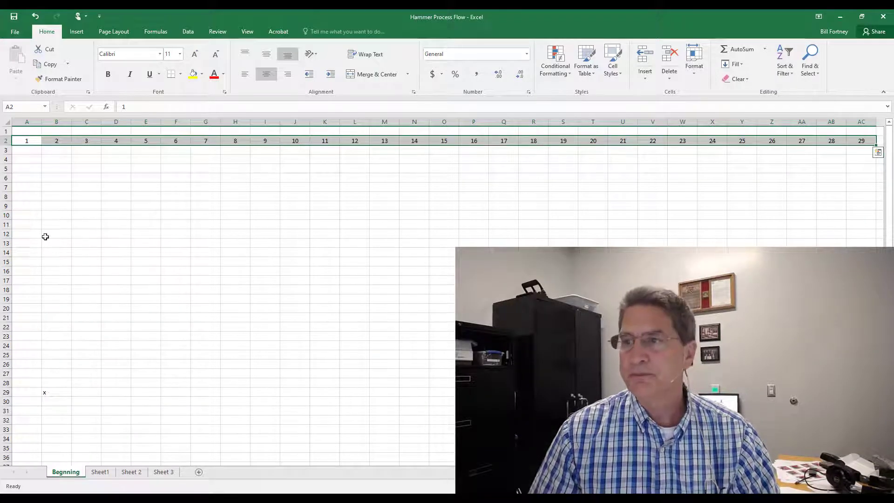
left_click(80, 207)
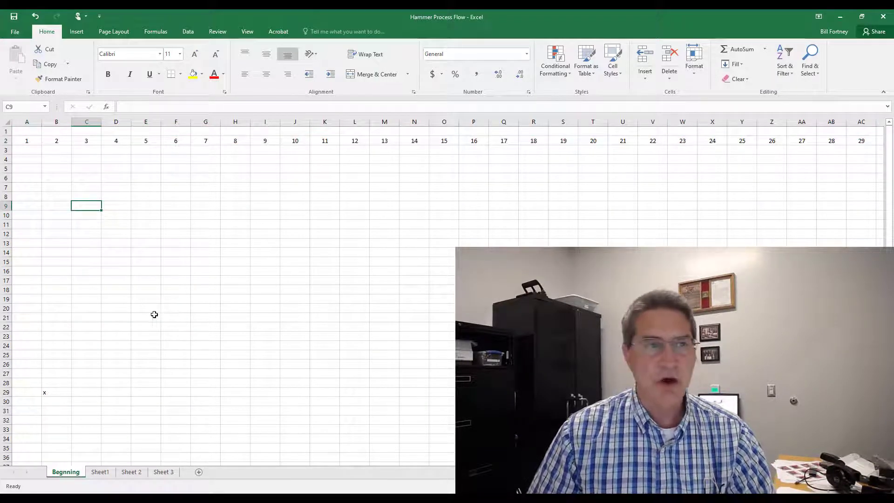
Step: Set the print orientation to landscape
left_click(15, 33)
left_click(19, 168)
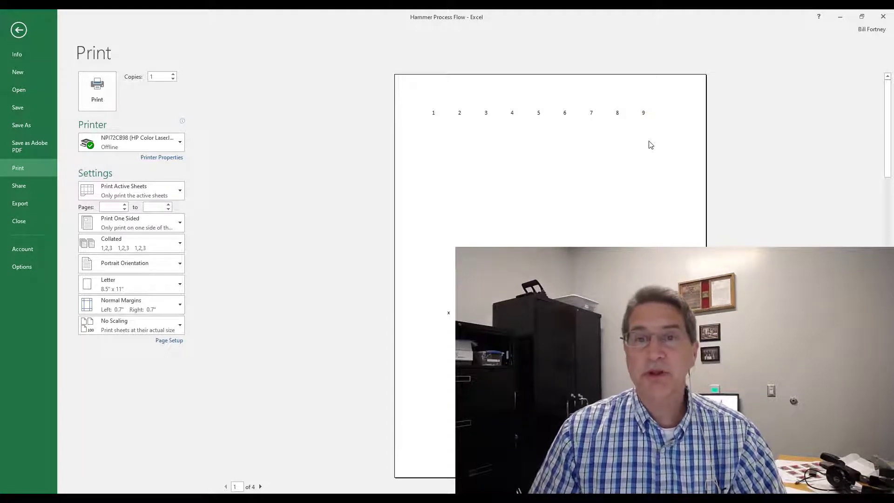
left_click(129, 264)
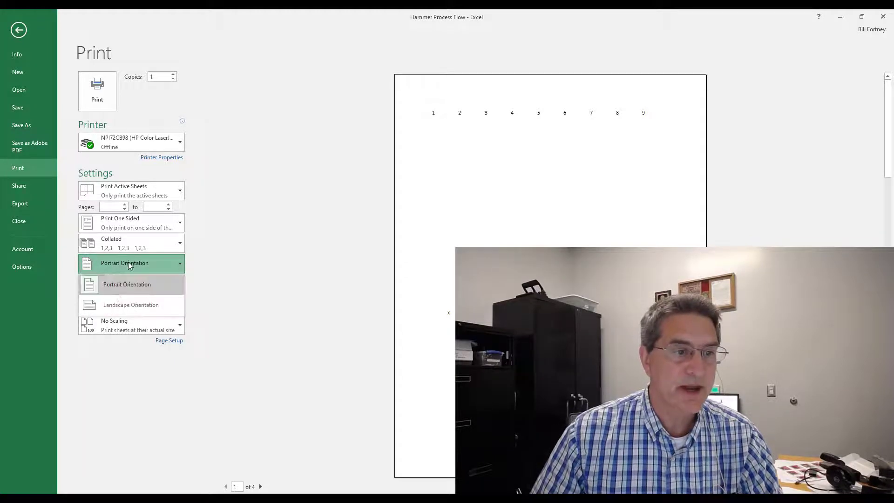
left_click(120, 305)
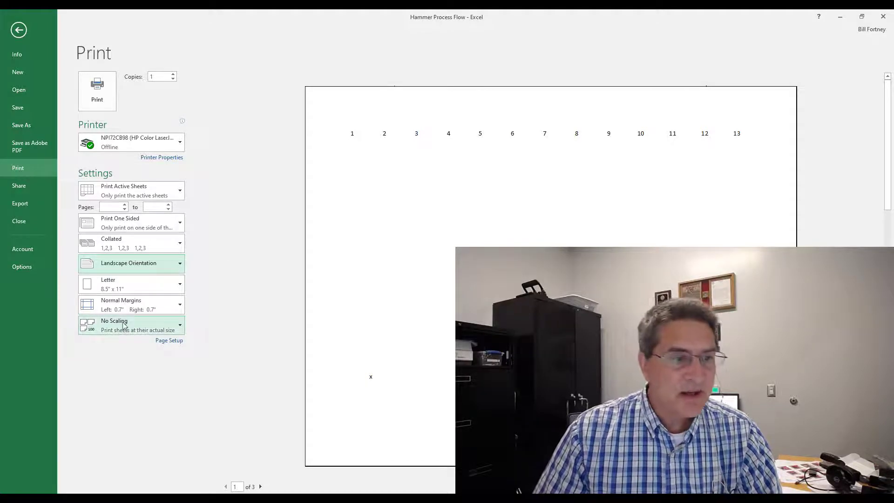
Step: Set custom page margins of 0.45 inch left and right and 0.5 inch top and bottom
left_click(181, 305)
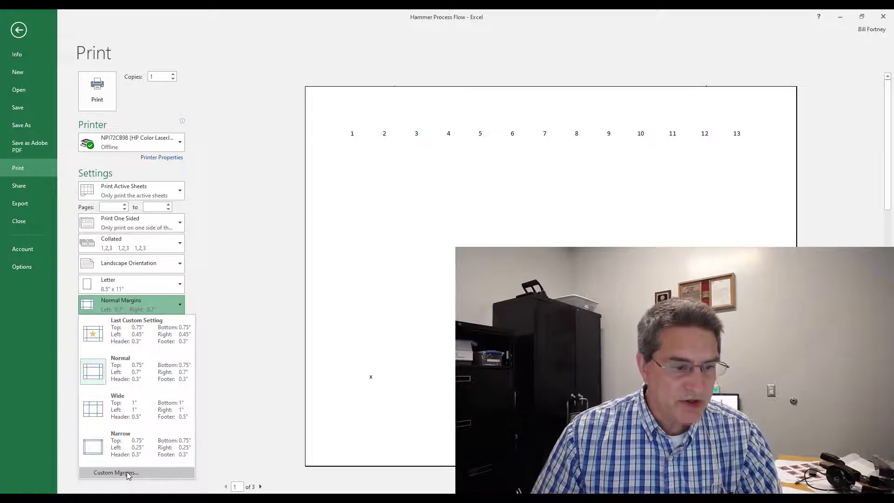
left_click(127, 472)
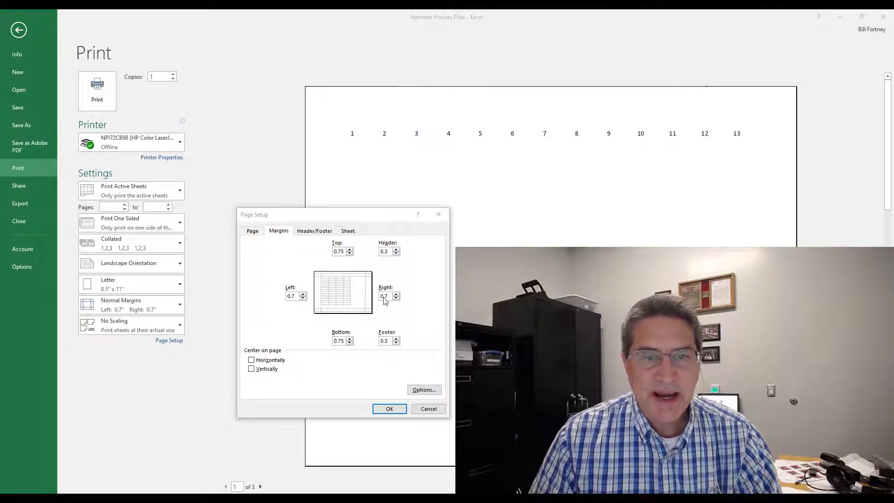
left_click(302, 298)
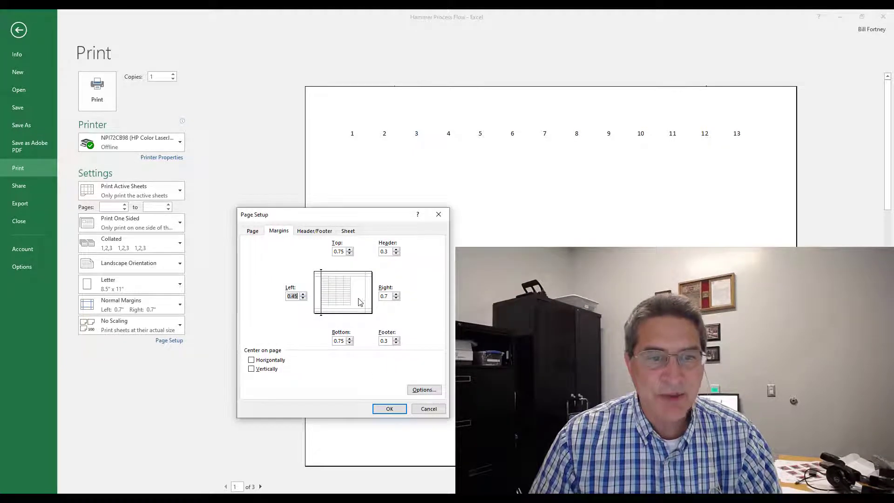
left_click(395, 298)
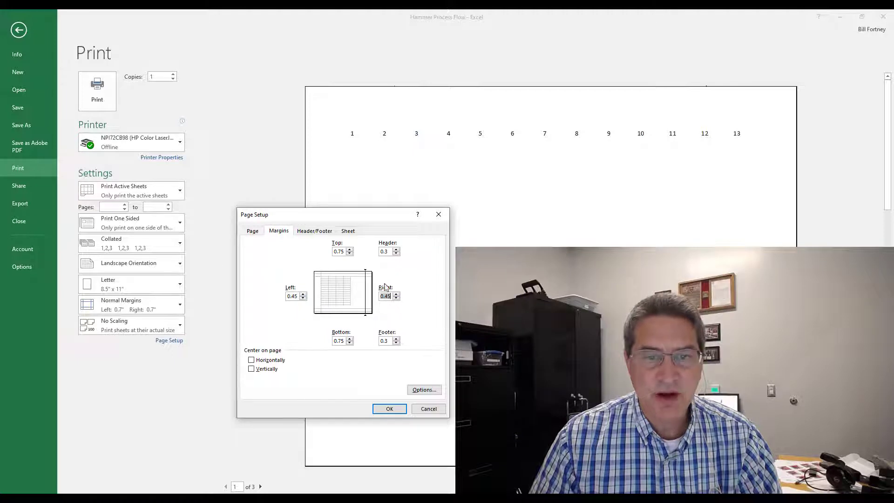
left_click(350, 254)
left_click(349, 343)
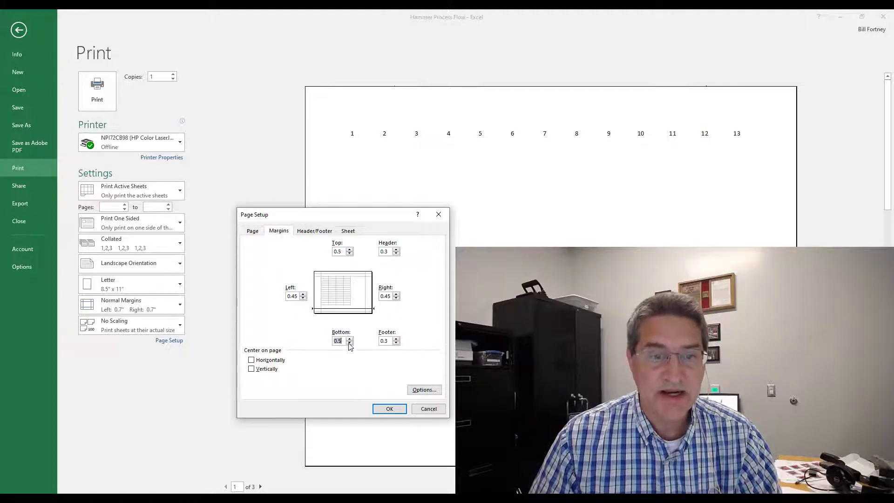
left_click(393, 409)
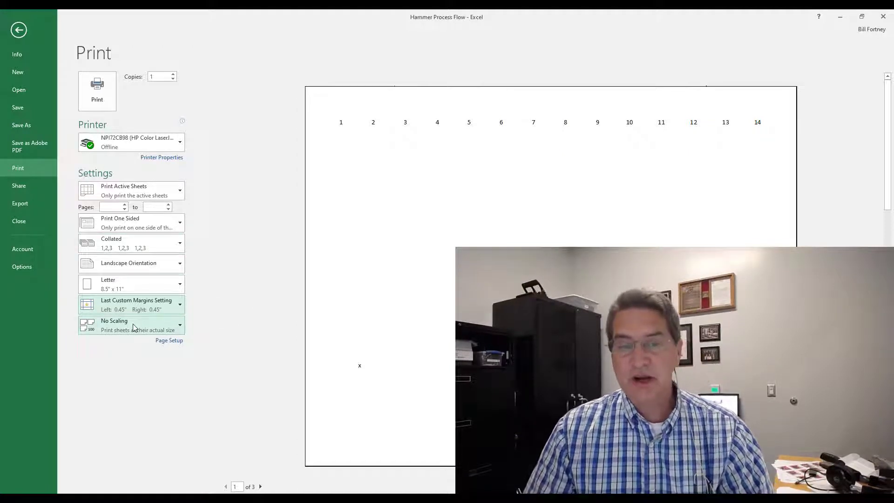
left_click(19, 30)
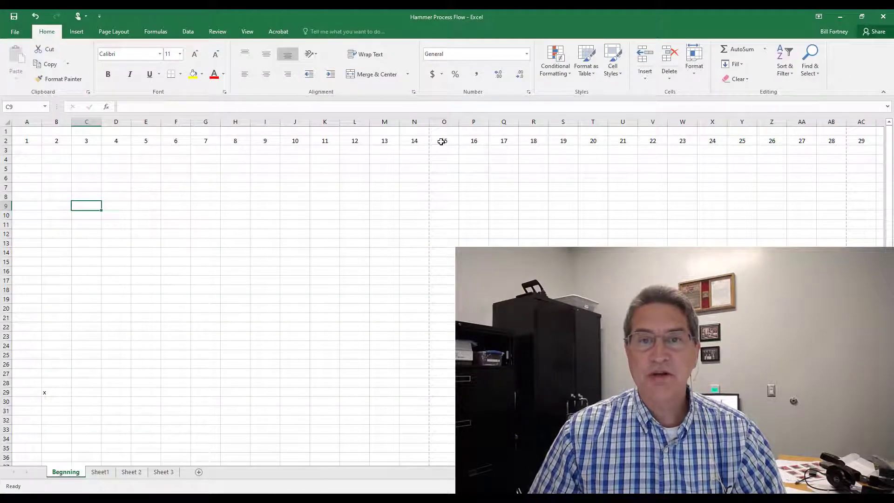
Step: Clear the numbers from O2 through AC2 in row 2
left_click_drag(441, 141, 821, 143)
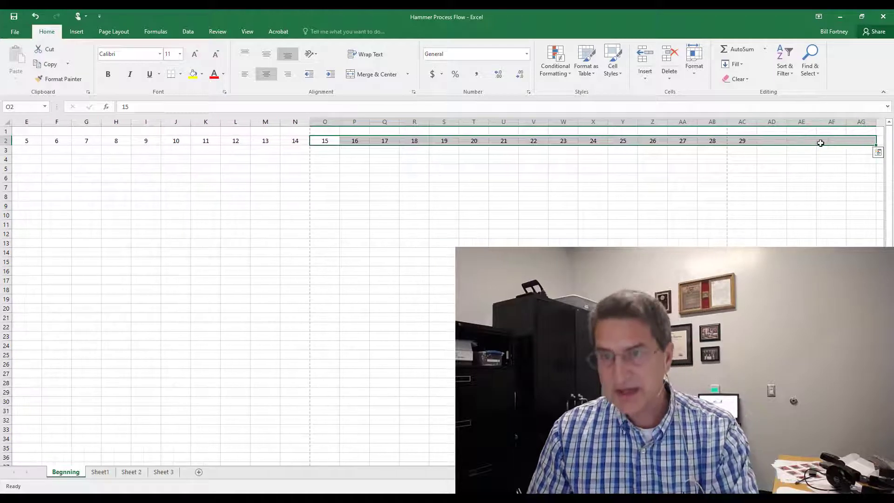
key("Delete")
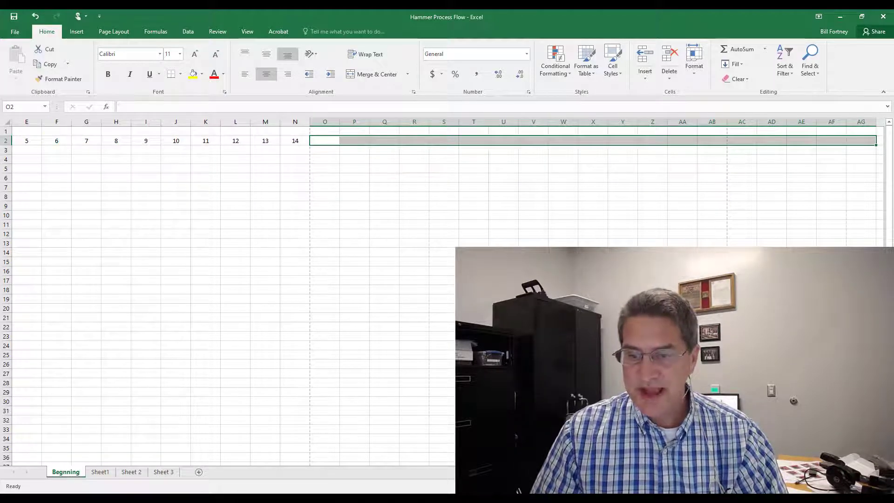
scroll(158, 289, "left", 2)
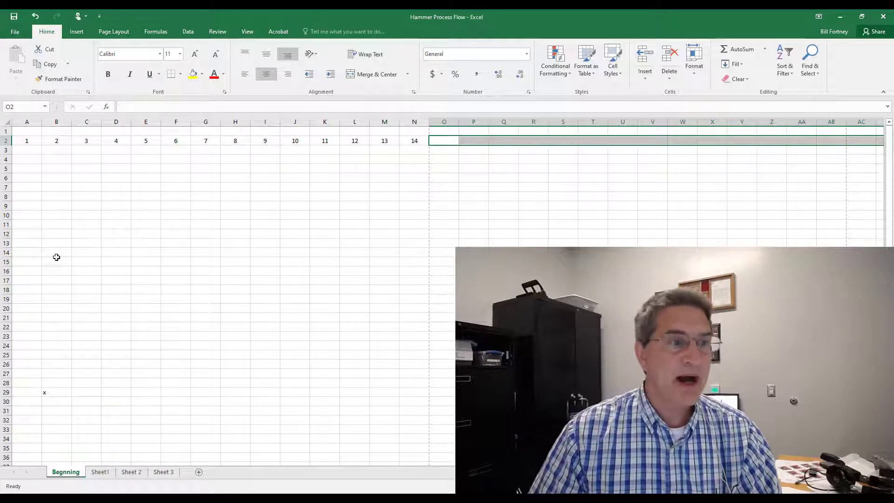
Step: Draw a rounded rectangle about 0.62 by 1.19 inches over cells B4 to C7
left_click(77, 32)
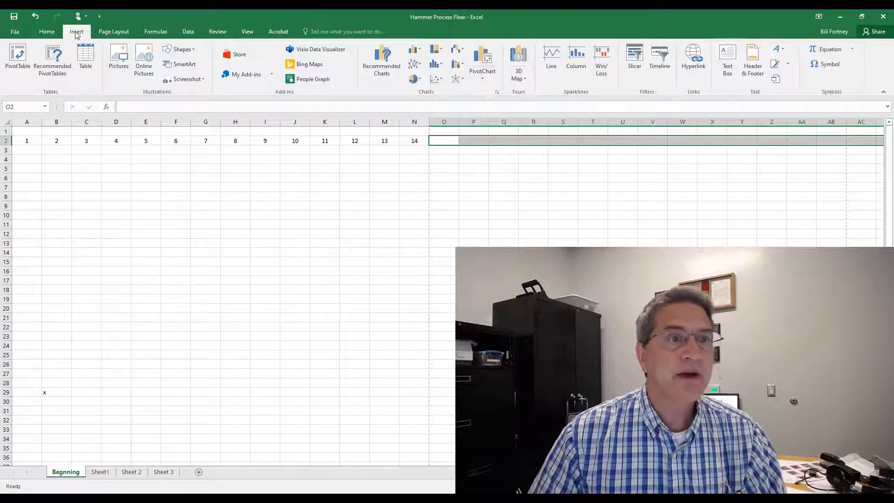
left_click(195, 51)
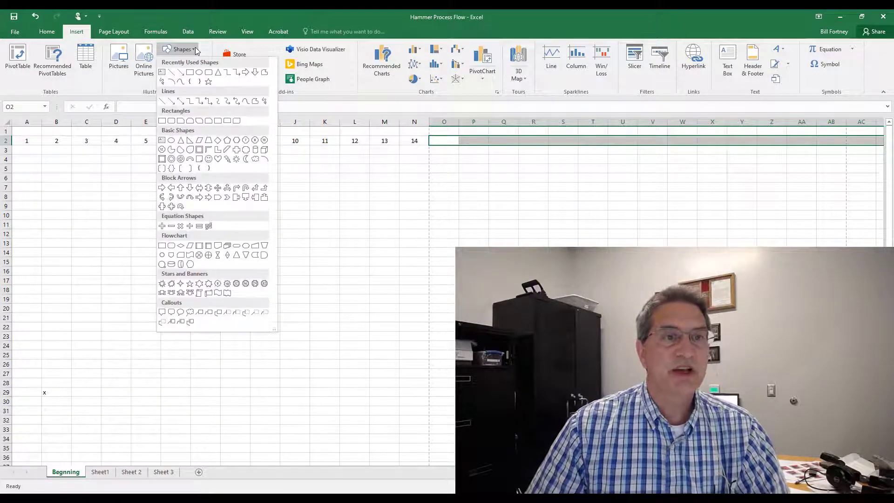
left_click(209, 74)
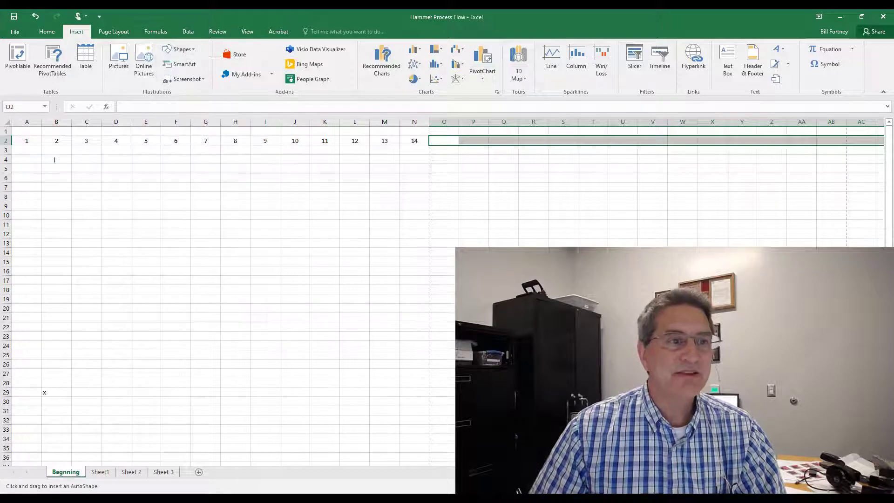
left_click_drag(54, 162, 107, 188)
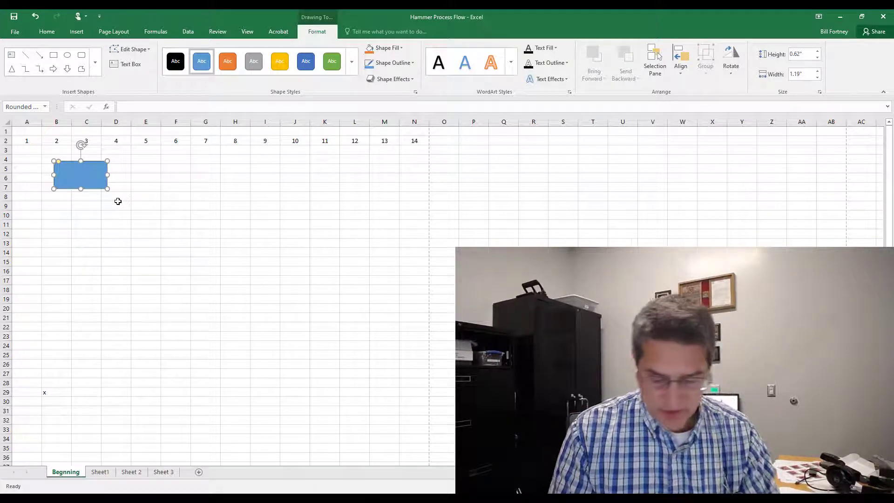
Step: Label the rectangle Cut to Length
type("Cut")
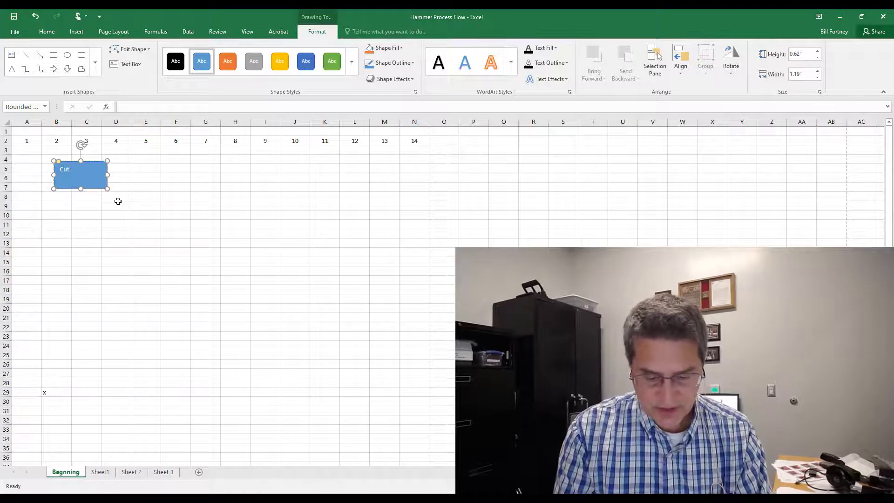
type(" to Length")
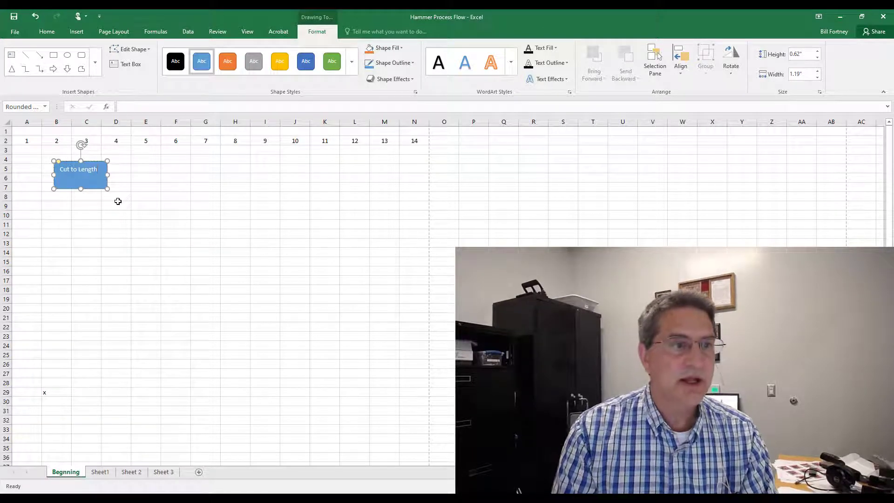
left_click(116, 233)
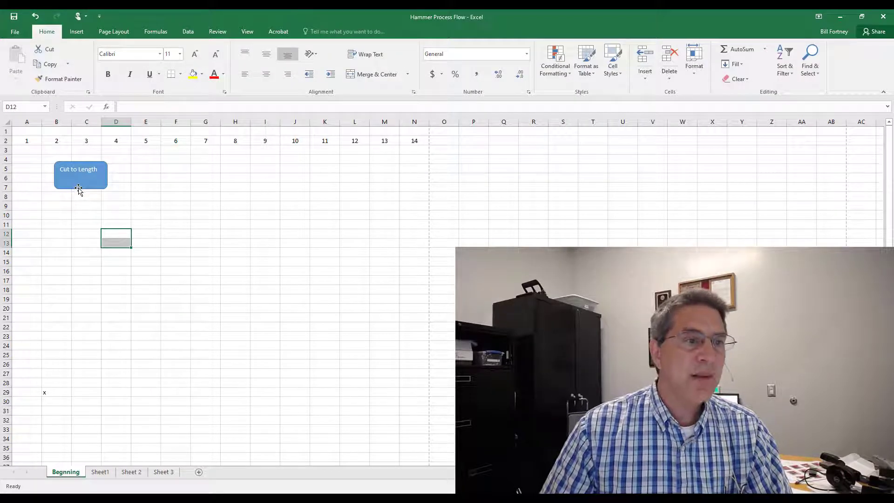
Step: Set the rectangle's left text box margin to 0.05 inch
left_click(78, 188)
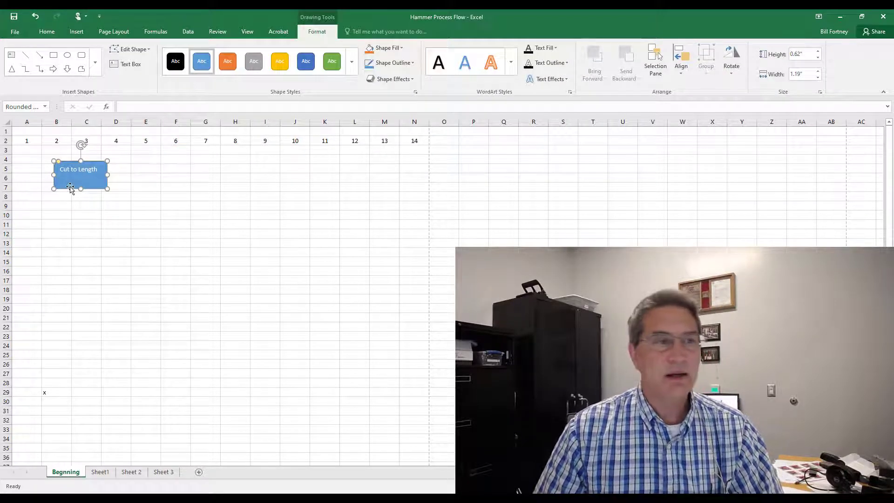
right_click(70, 188)
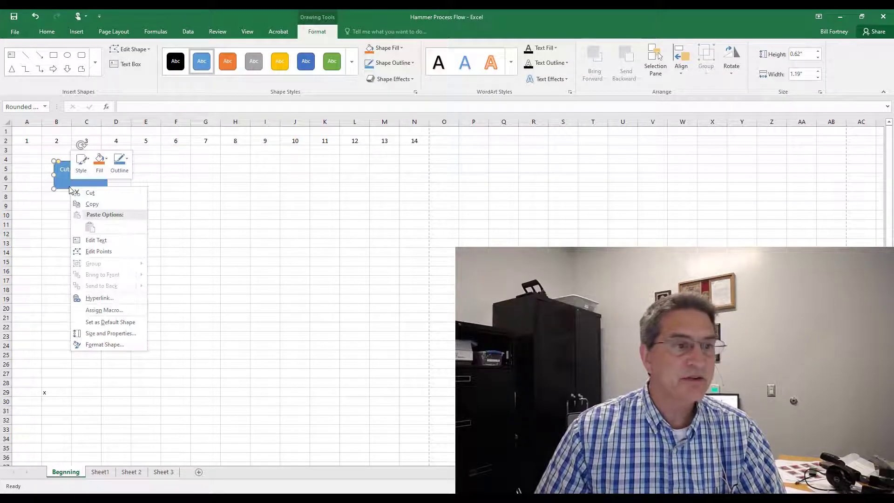
left_click(100, 345)
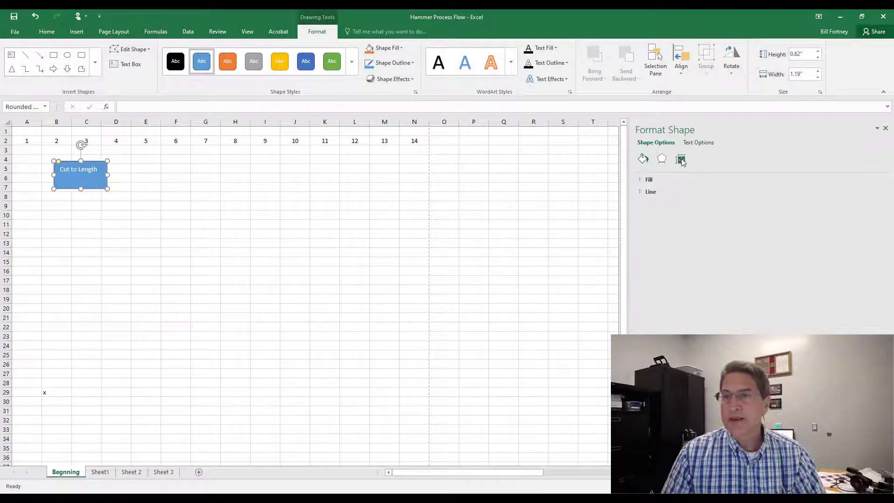
left_click(681, 160)
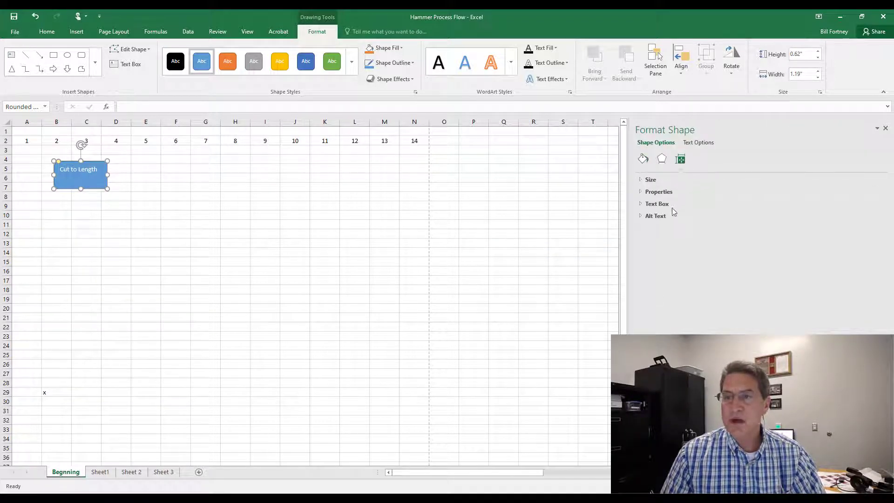
left_click(657, 204)
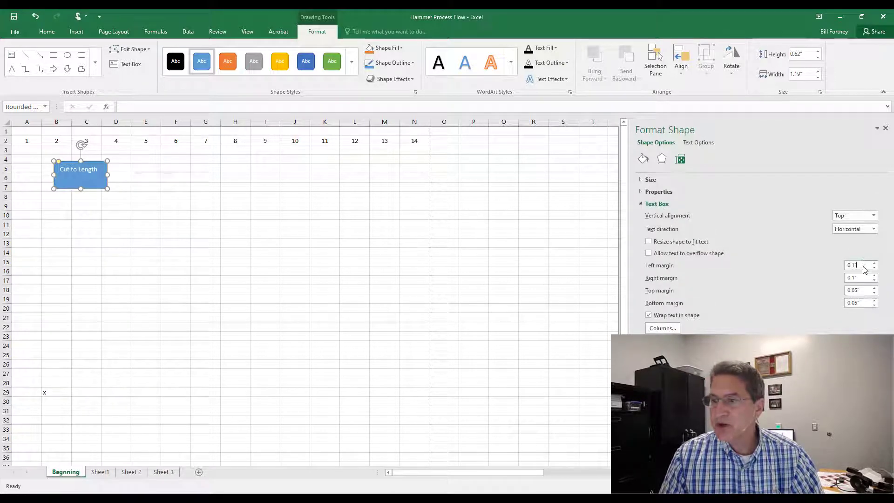
left_click_drag(864, 270, 838, 269)
type(".0")
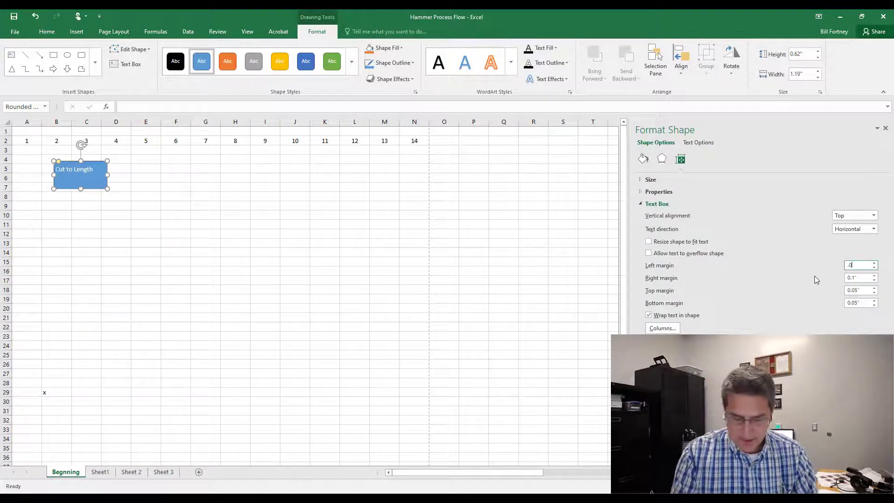
type("5")
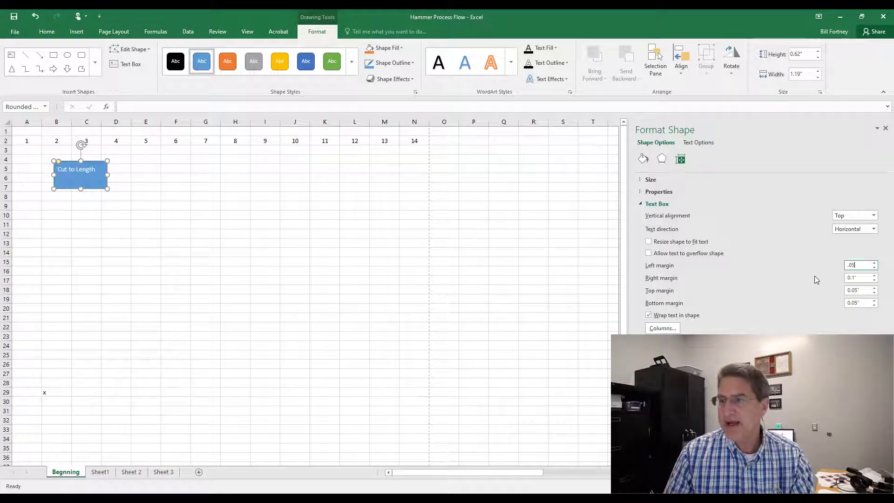
Step: Set the rectangle's right text box margin to 0.05 inch
left_click(865, 278)
left_click_drag(866, 278, 819, 282)
type(".05")
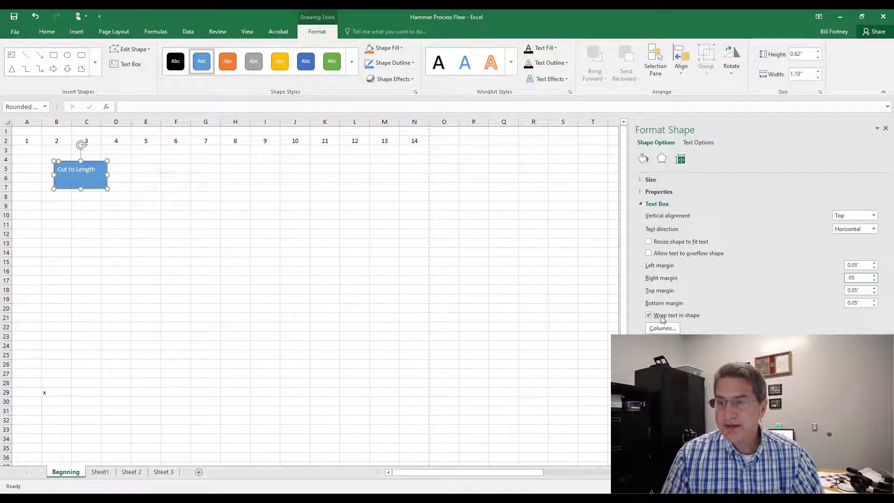
Step: Turn on resize shape to fit text, narrow the rectangle to about 1.02 inches wide, and close the Format Shape pane
left_click(649, 242)
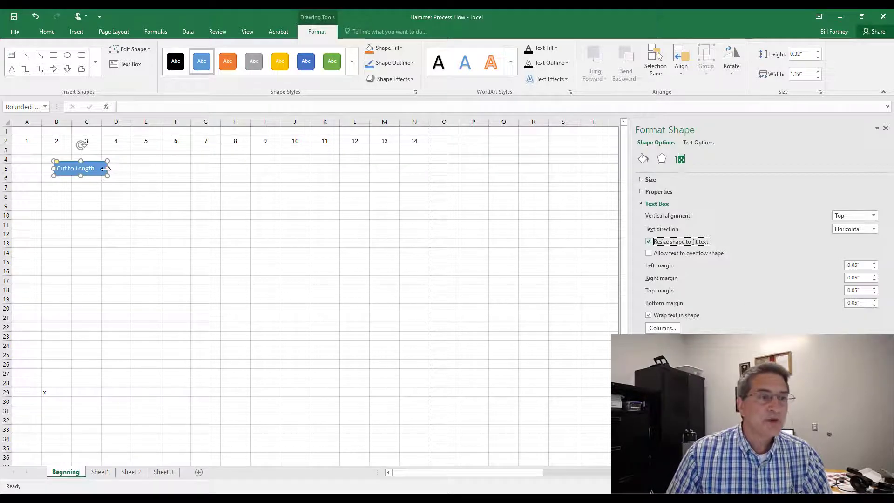
mouse_move(106, 169)
left_mouse_down()
mouse_move(83, 173)
mouse_move(138, 170)
mouse_move(101, 173)
left_mouse_up()
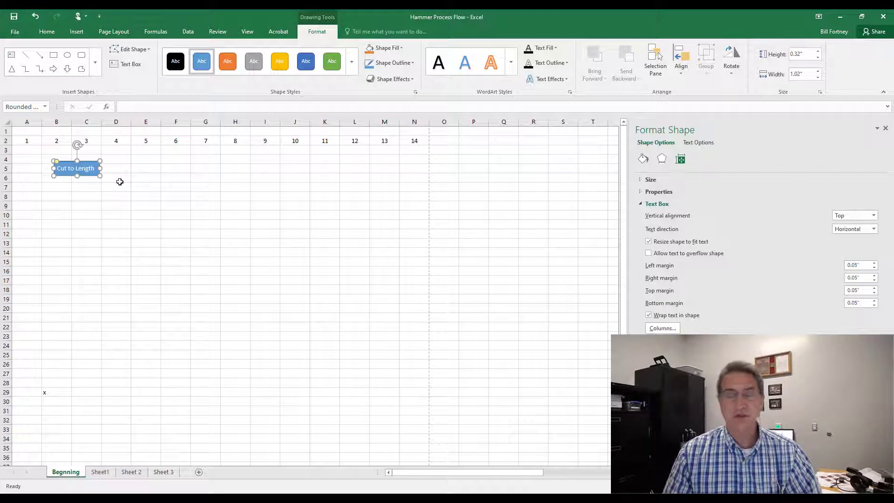
left_click(887, 130)
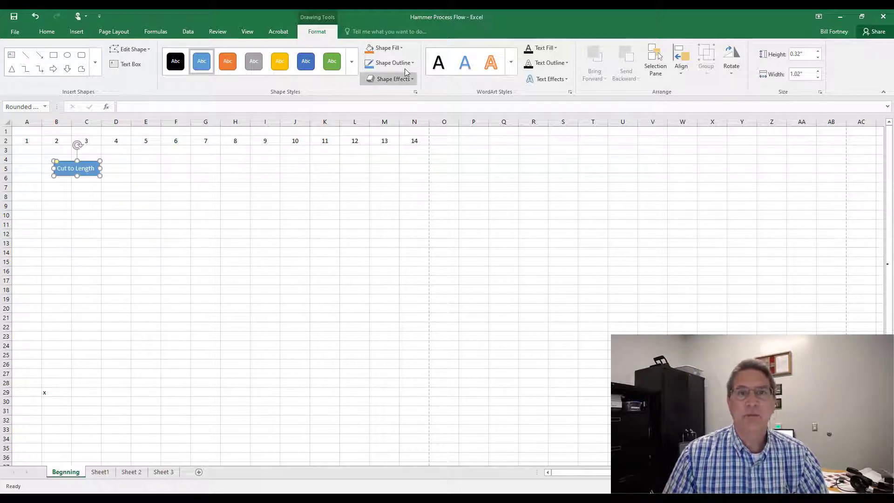
Step: Fill the rectangle with a light gray and set its text colour to black
left_click(384, 47)
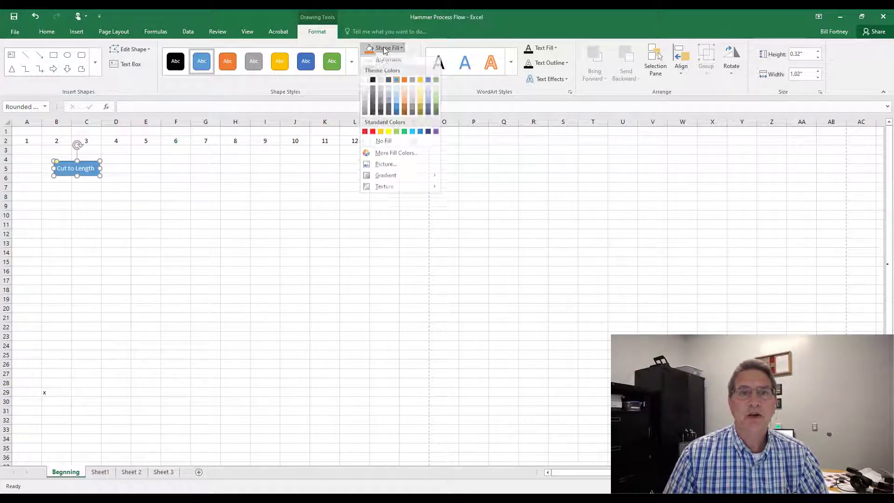
left_click(364, 98)
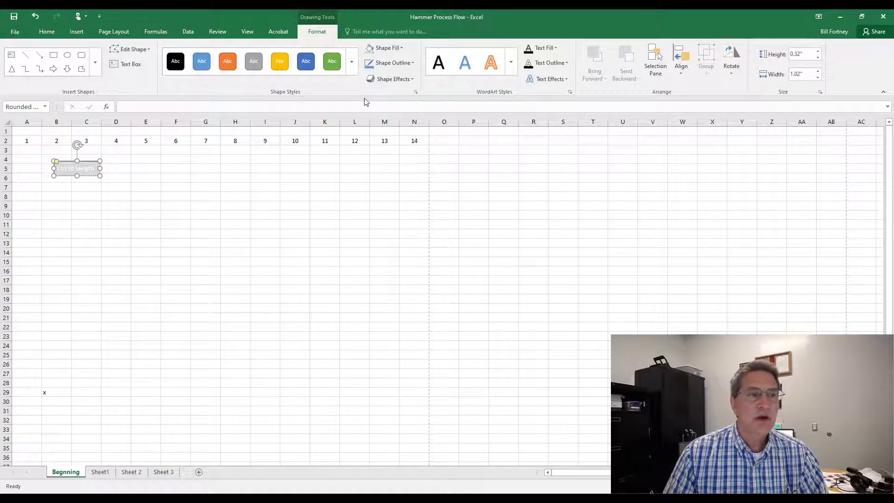
left_click(46, 31)
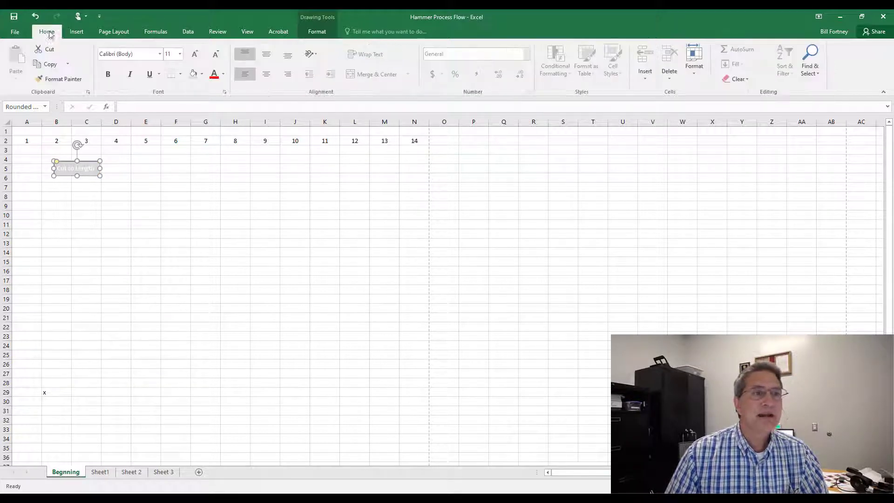
left_click(224, 75)
left_click(217, 106)
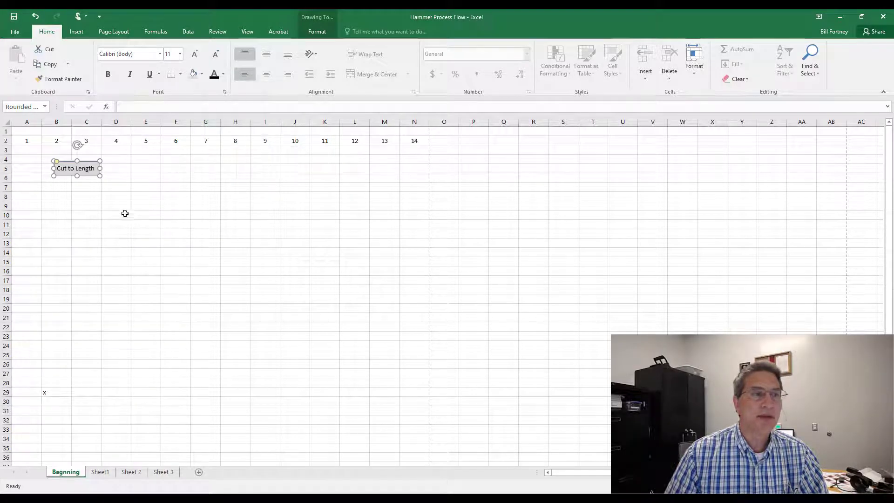
left_click(124, 213)
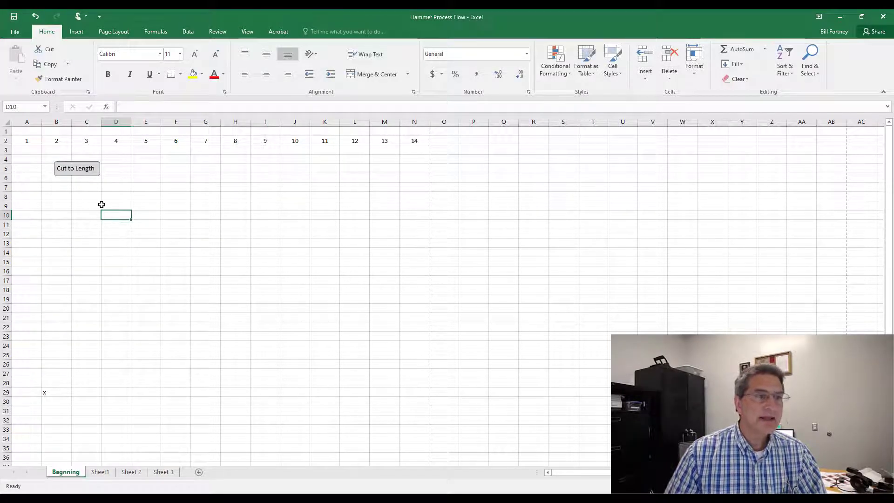
Step: Change the rectangle's fill to a light blue theme colour
left_click(80, 172)
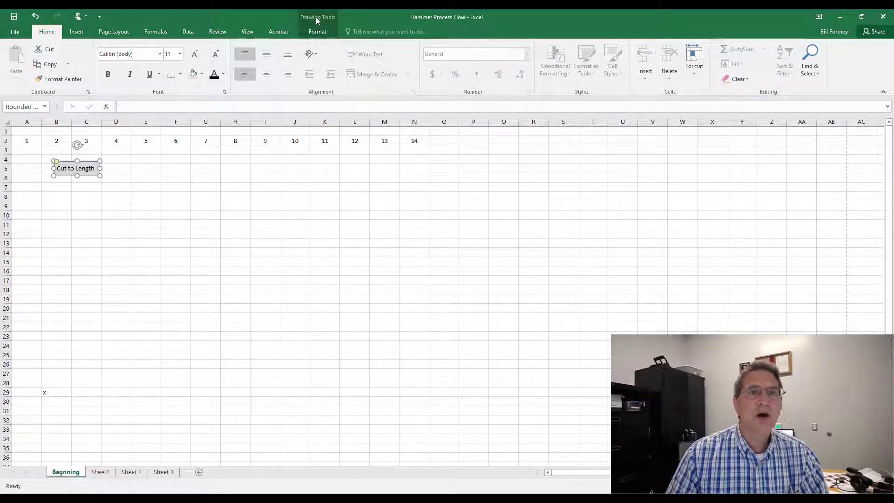
left_click(317, 29)
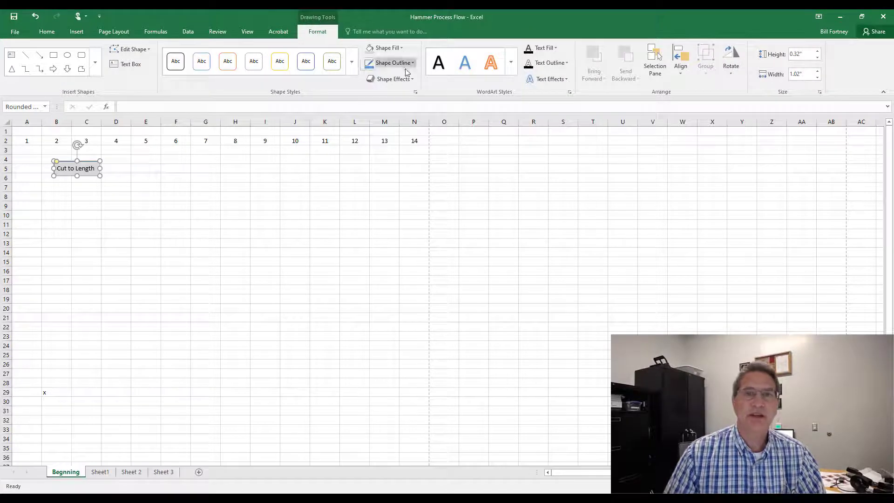
left_click(401, 48)
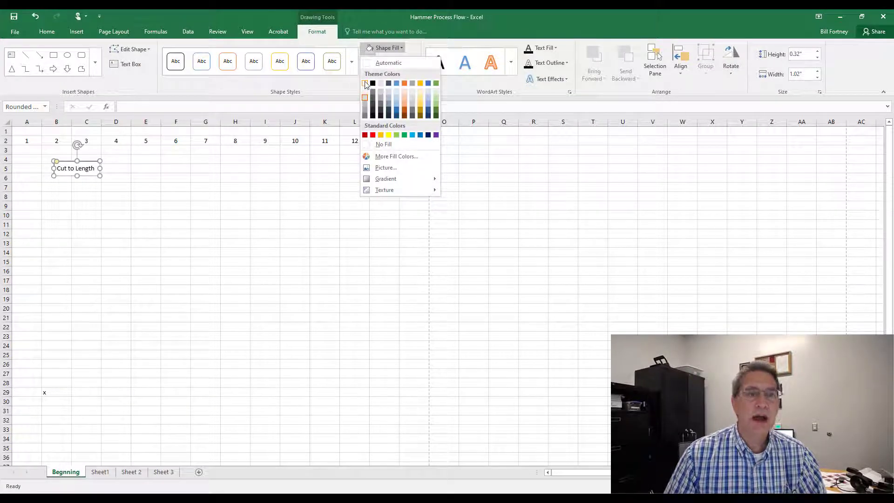
left_click(365, 85)
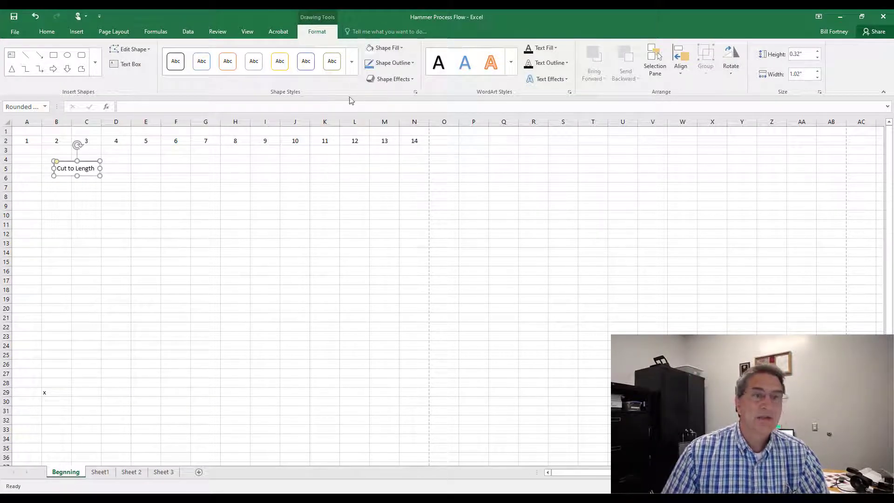
left_click(402, 48)
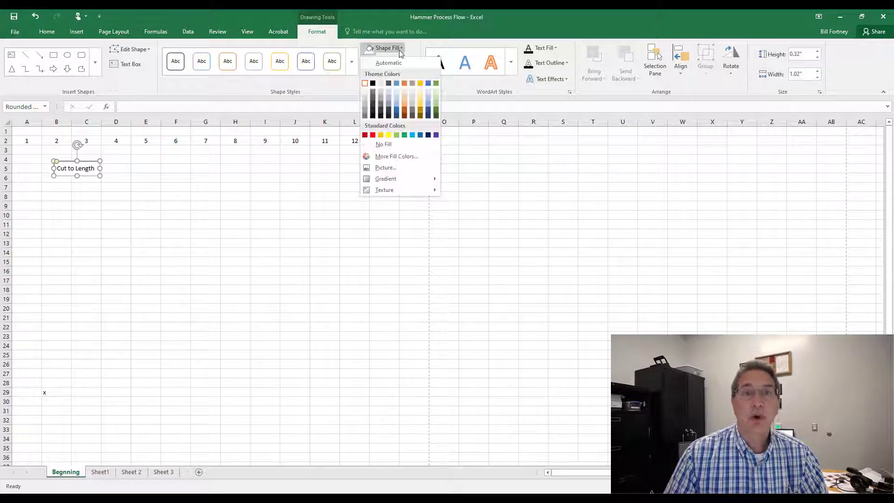
left_click(397, 93)
left_click(127, 236)
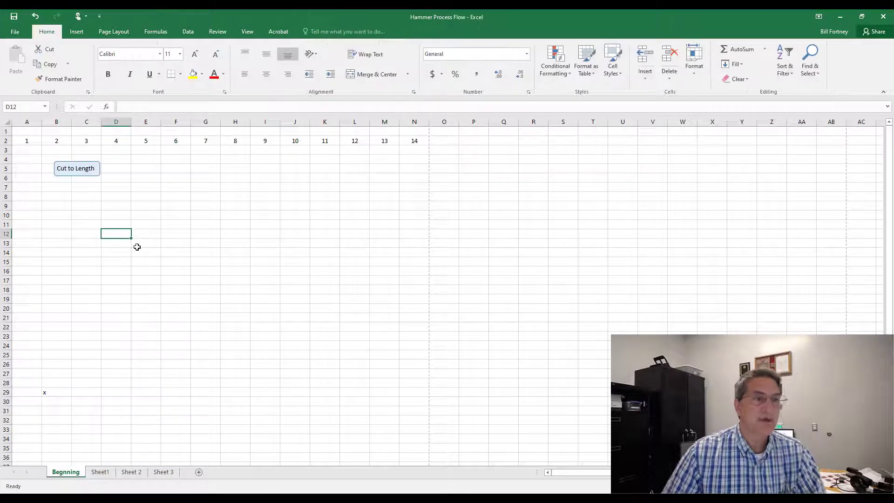
Step: Center the rectangle's text both horizontally and vertically
left_click(73, 175)
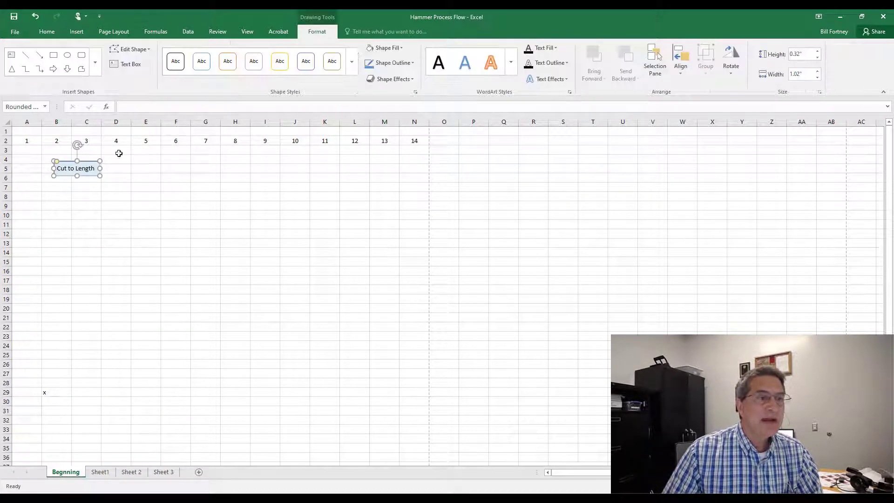
left_click(47, 32)
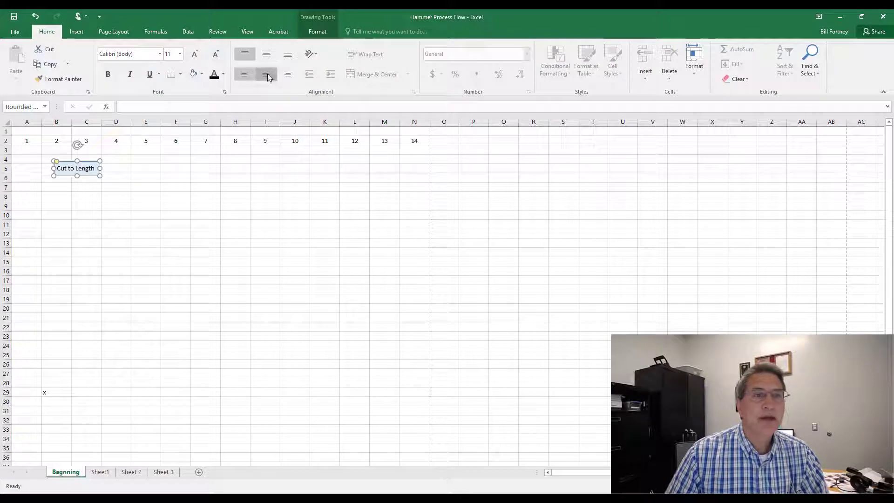
left_click(268, 78)
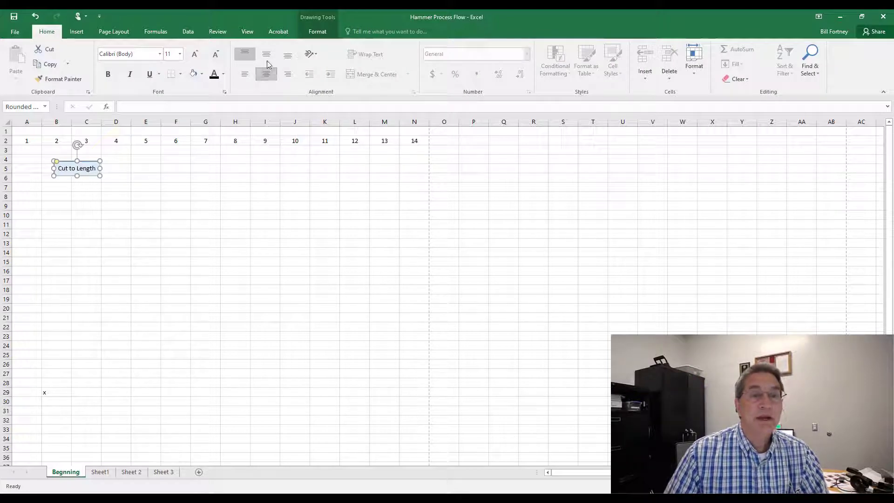
left_click(268, 56)
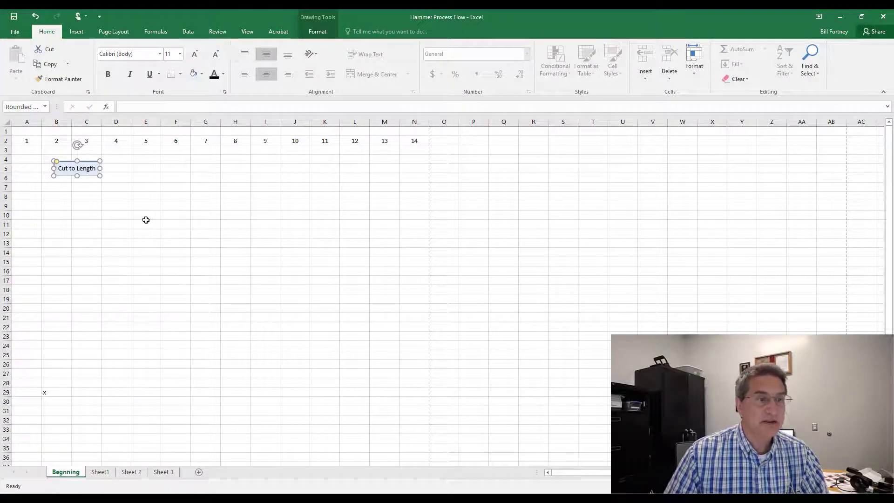
left_click(146, 220)
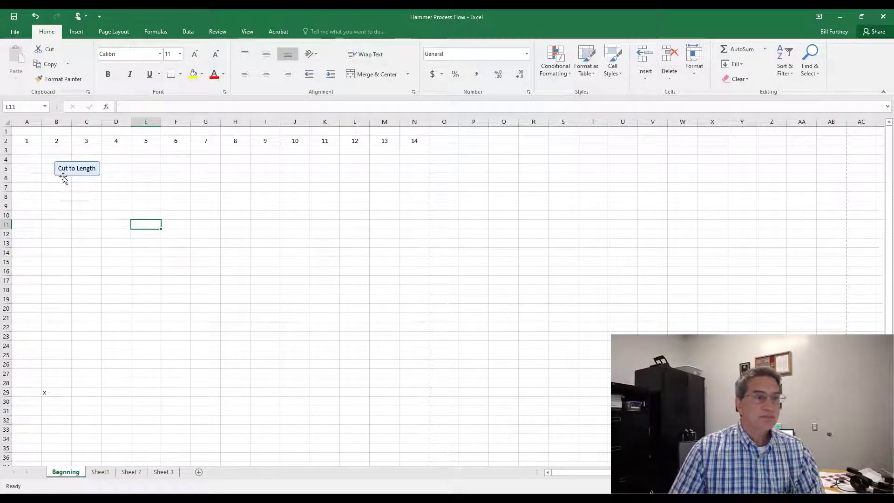
Step: Shift the rectangle into columns A–B and duplicate it over columns C–D, starting the copy's label with He
mouse_move(84, 174)
left_mouse_down()
mouse_move(80, 181)
mouse_move(40, 171)
mouse_move(60, 169)
mouse_move(64, 185)
mouse_move(51, 168)
mouse_move(48, 182)
mouse_move(143, 160)
mouse_move(451, 171)
mouse_move(62, 182)
mouse_move(45, 174)
left_mouse_up()
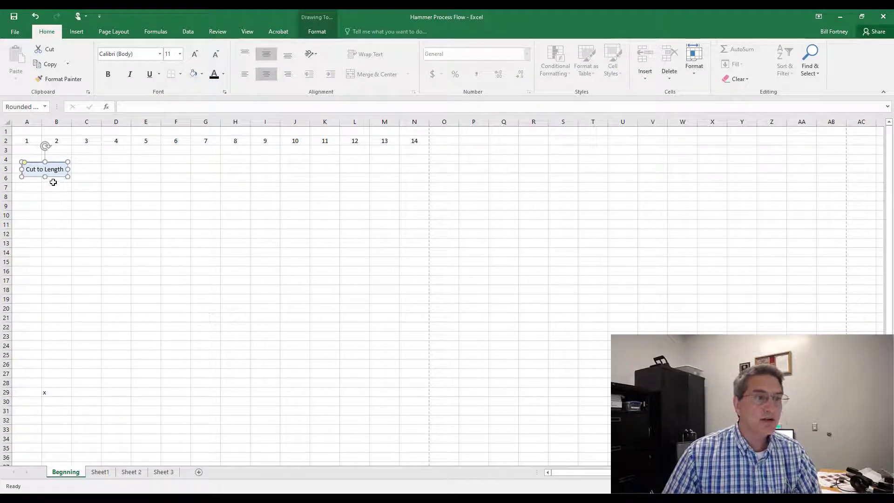
left_click_drag(55, 176, 126, 168)
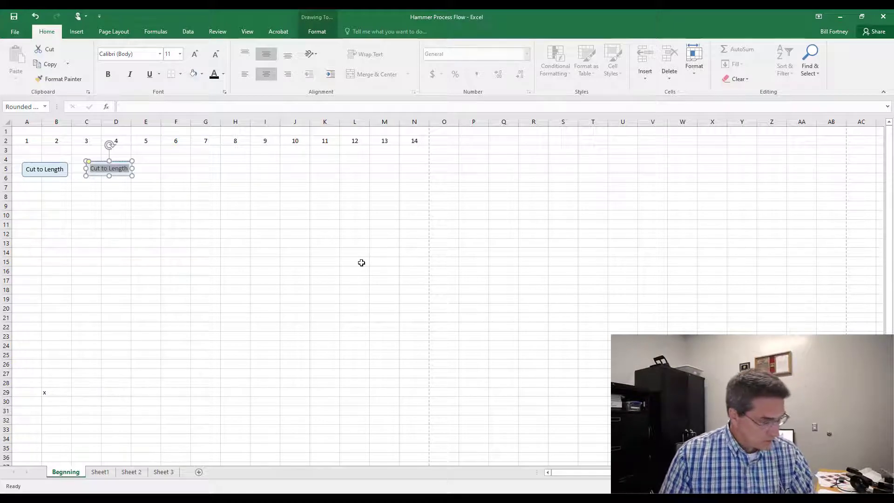
type("Heat to Make Malleable")
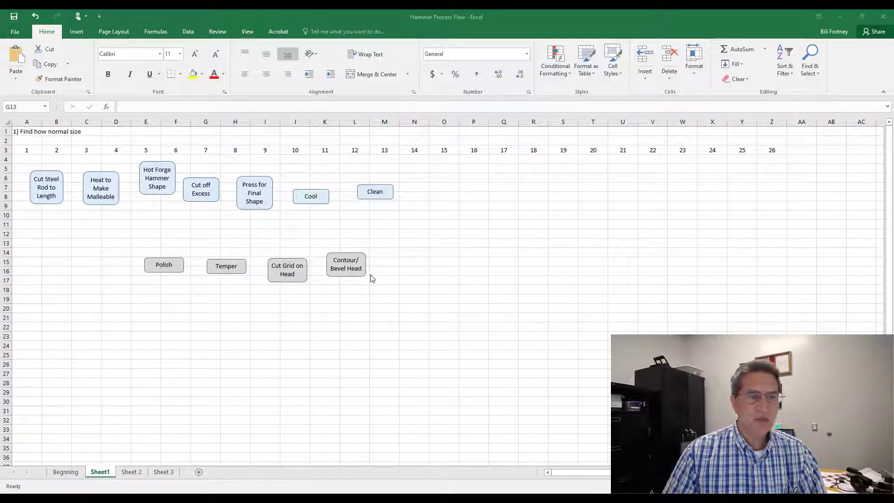
Step: Copy the Clean shape's formatting onto the Contour/Bevel Head, Cut Grid on Head, Temper and Polish shapes on Sheet1
left_click(359, 196)
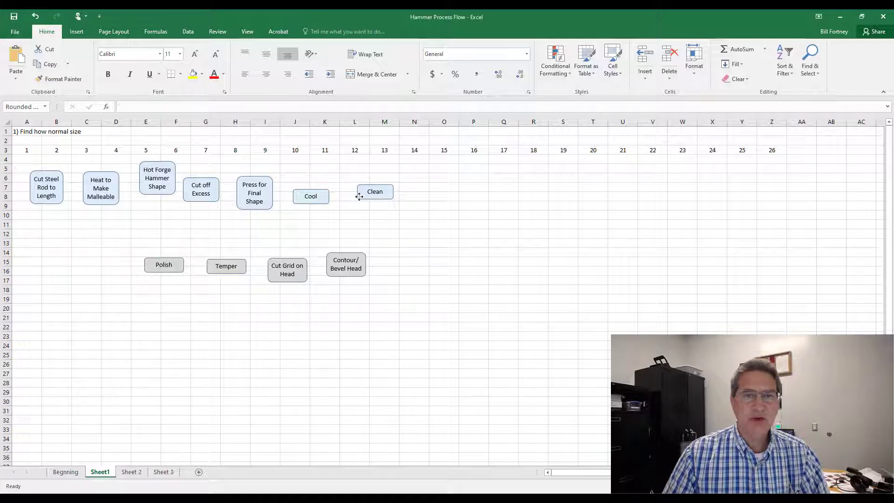
left_click(64, 79)
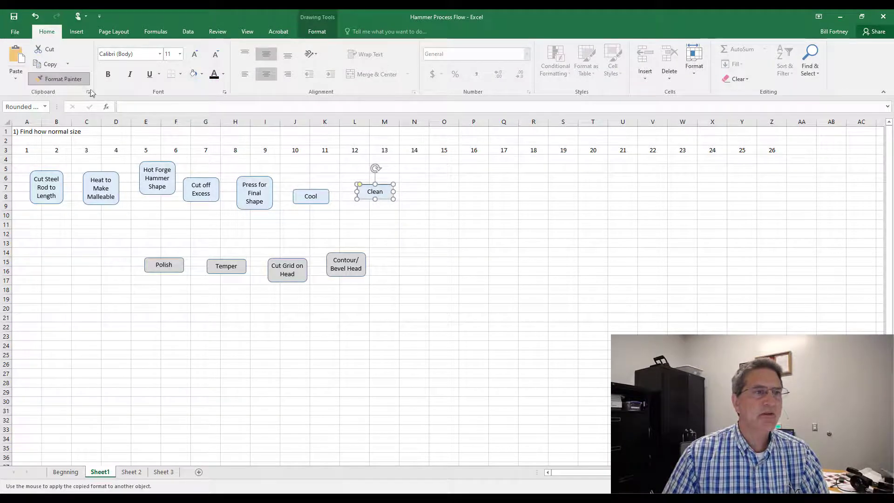
left_click(345, 274)
left_click(63, 79)
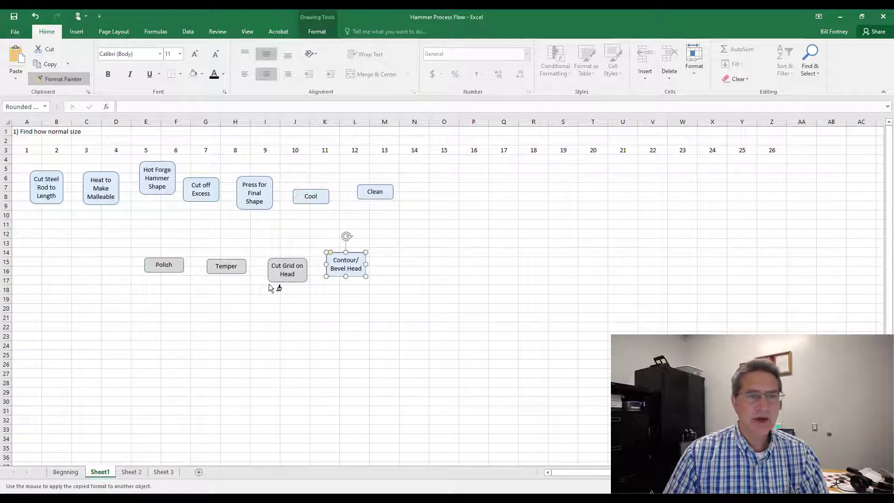
left_click(279, 280)
left_click(62, 81)
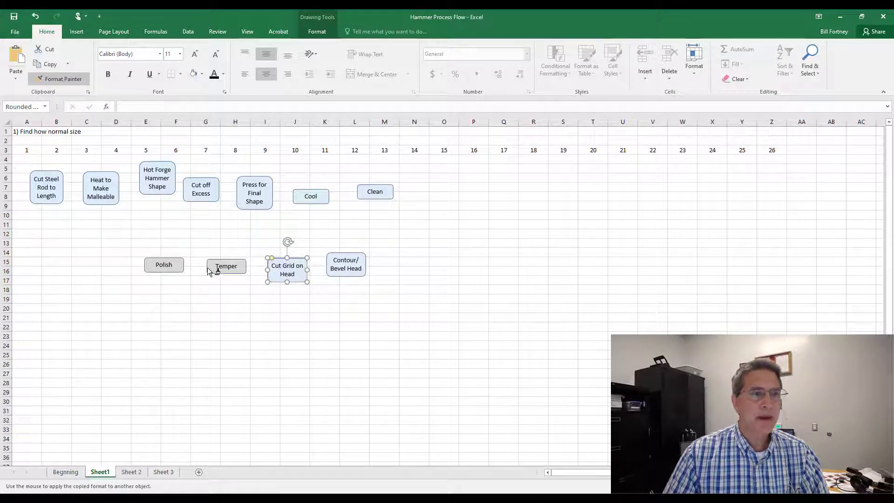
left_click(220, 274)
left_click(58, 82)
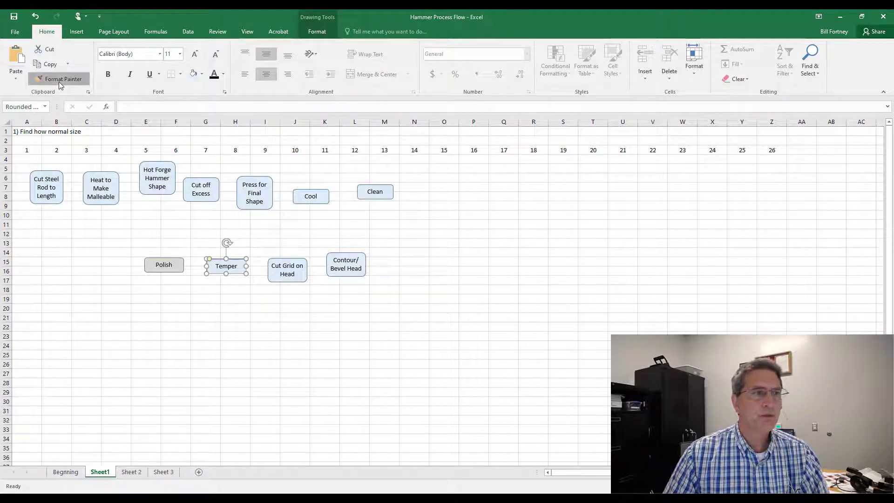
left_click(166, 270)
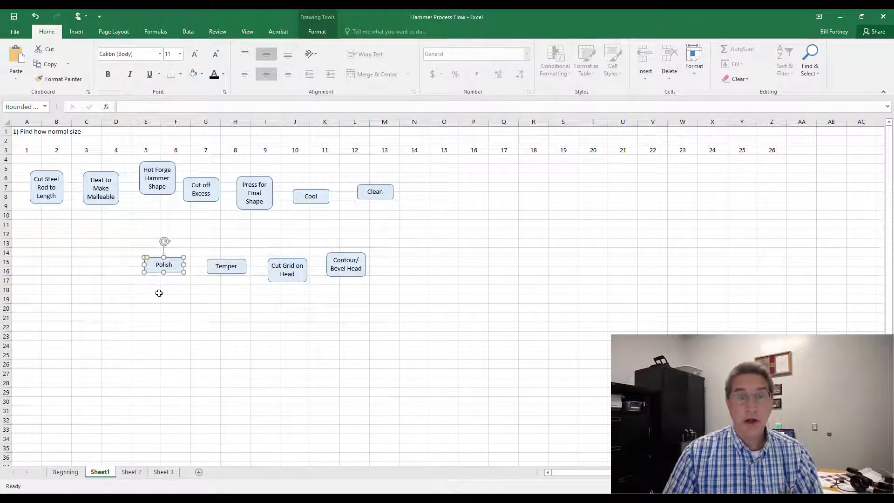
left_click(177, 290)
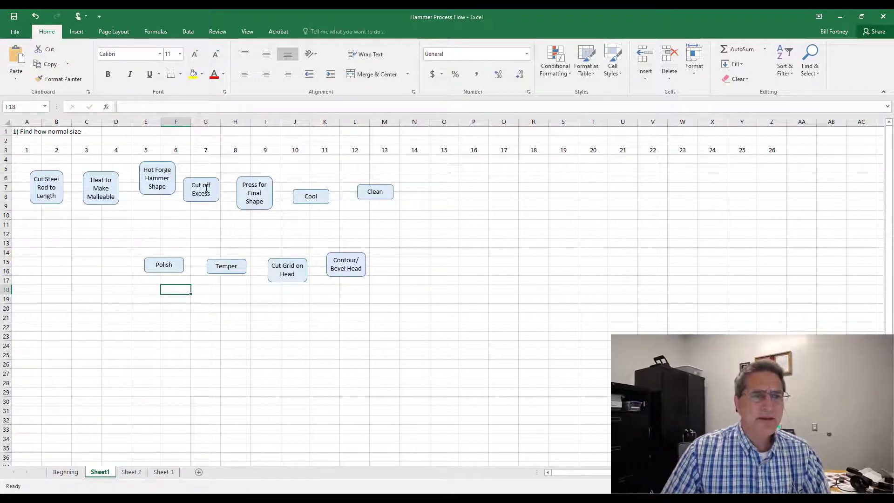
Step: Insert a text box labeled Scarp below the Cut off Excess shape
left_click(190, 212)
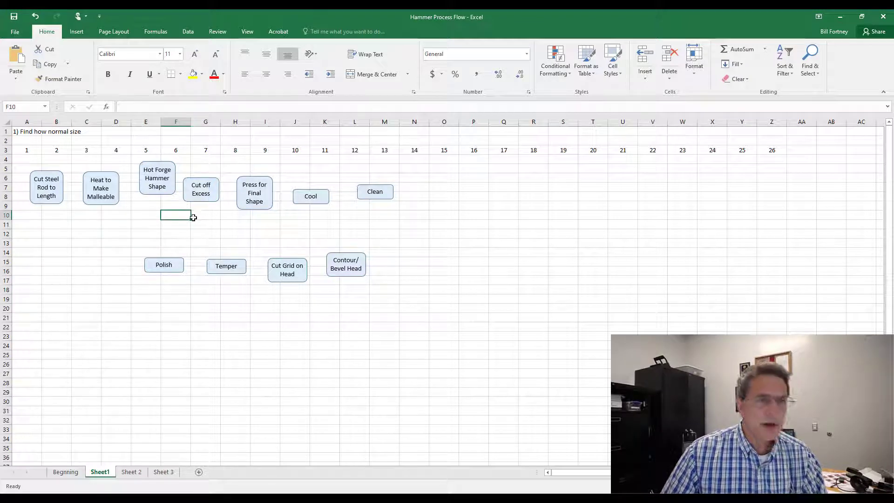
left_click(76, 31)
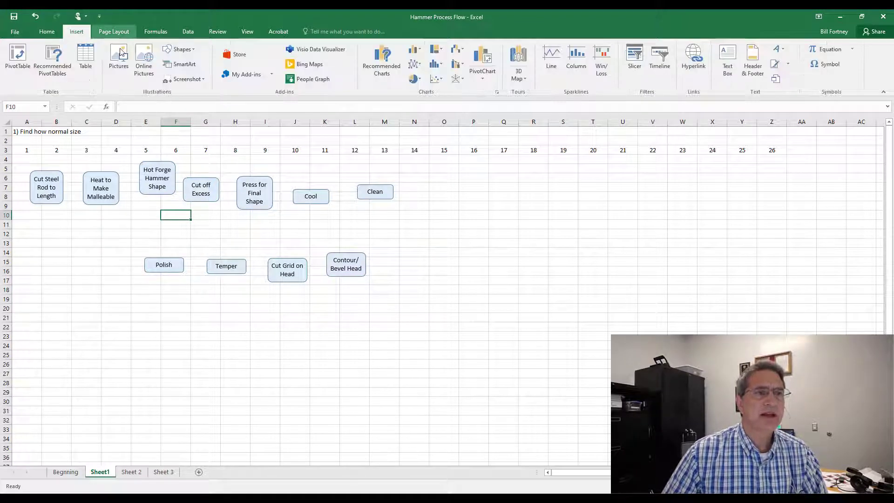
left_click(183, 49)
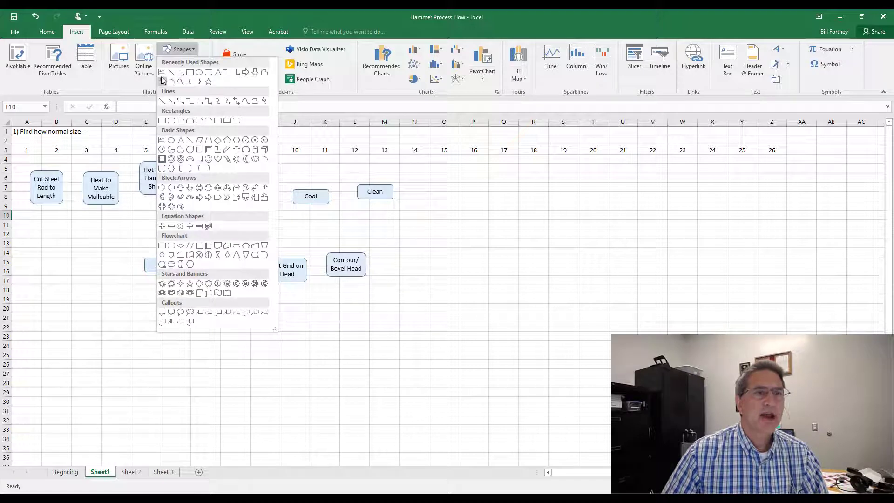
left_click(164, 74)
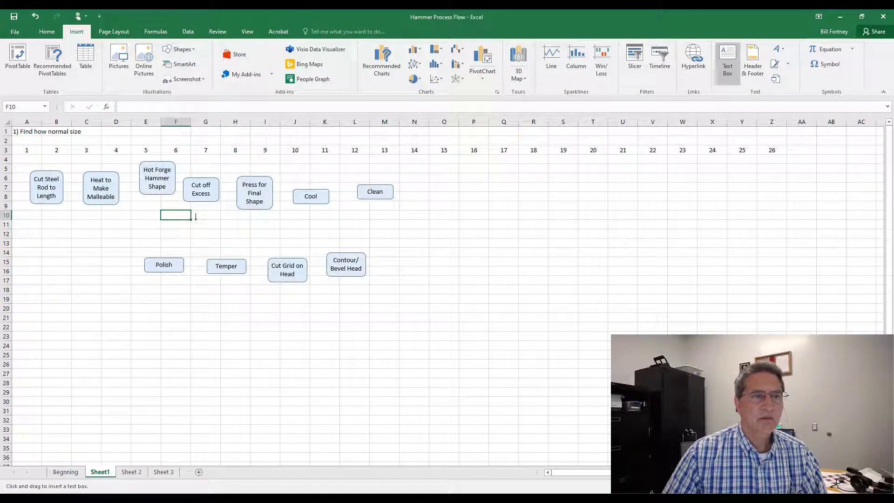
left_click(196, 217)
type("Scarp")
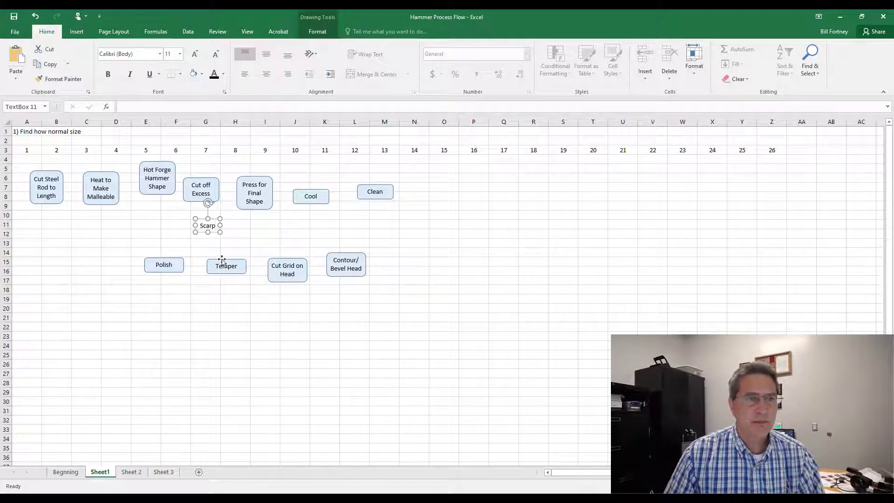
Step: Correct the text box label to Scrap and nudge it up beneath the Cut off Excess shape
key("BackSpace")
key("BackSpace")
key("BackSpace")
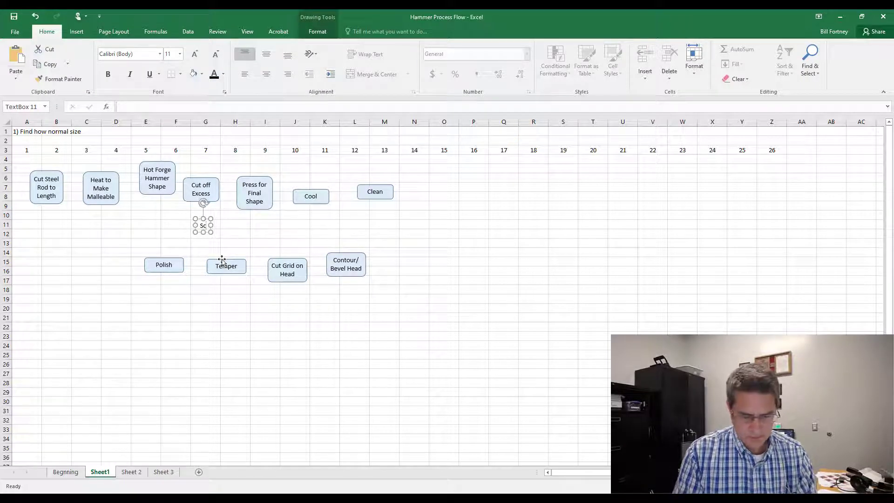
type("rap")
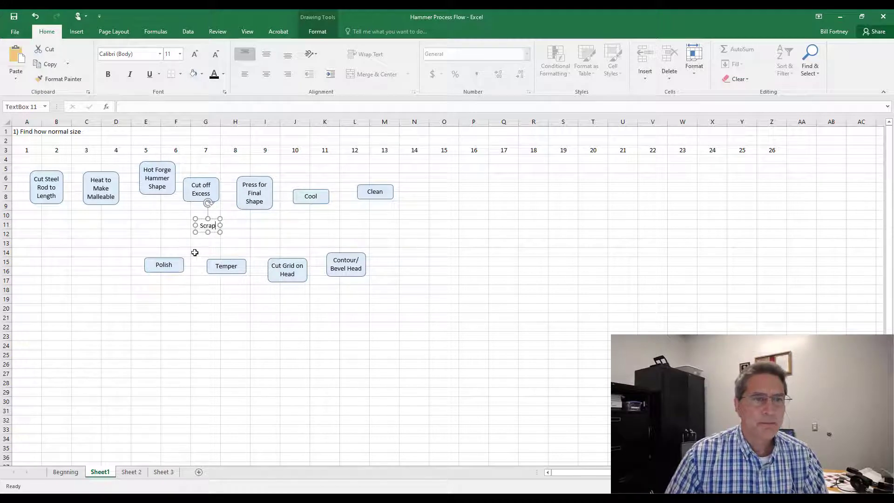
left_click_drag(197, 233, 192, 223)
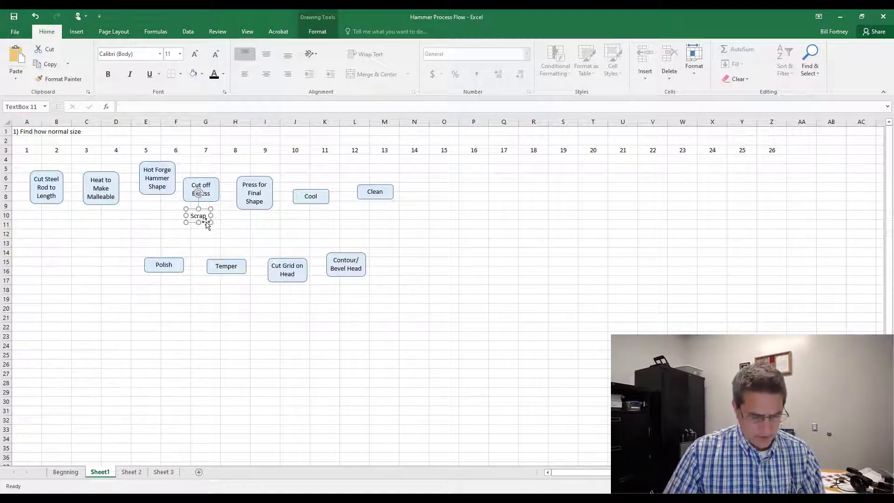
Step: Copy the Scrap text box into column A and relabel the copy Steel Rod
left_click_drag(208, 225, 172, 232)
left_click_drag(38, 221, 37, 222)
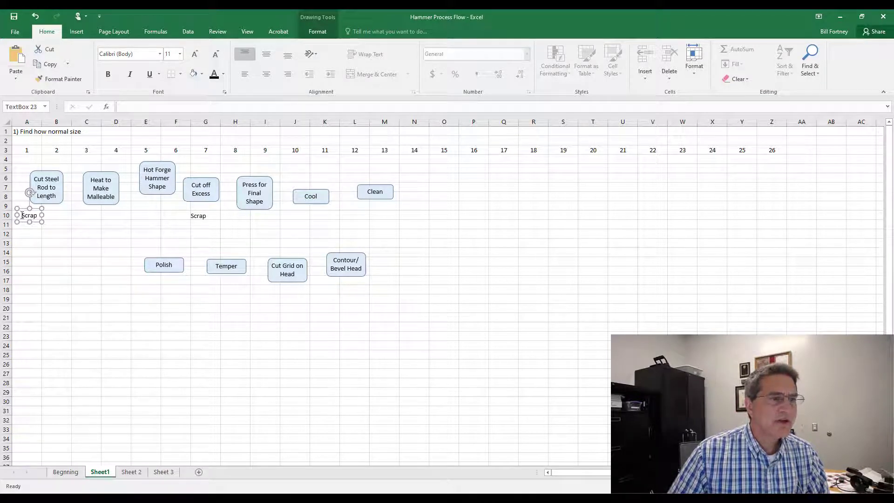
double_click(23, 216)
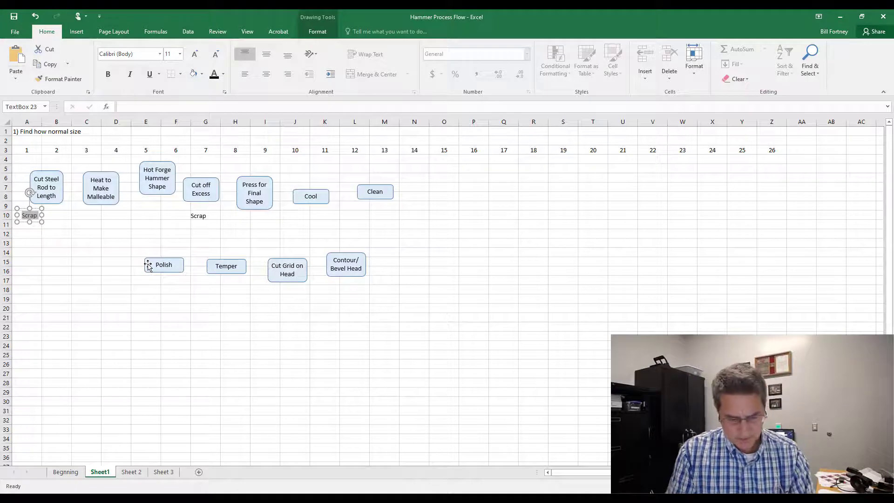
type("Steel Rod")
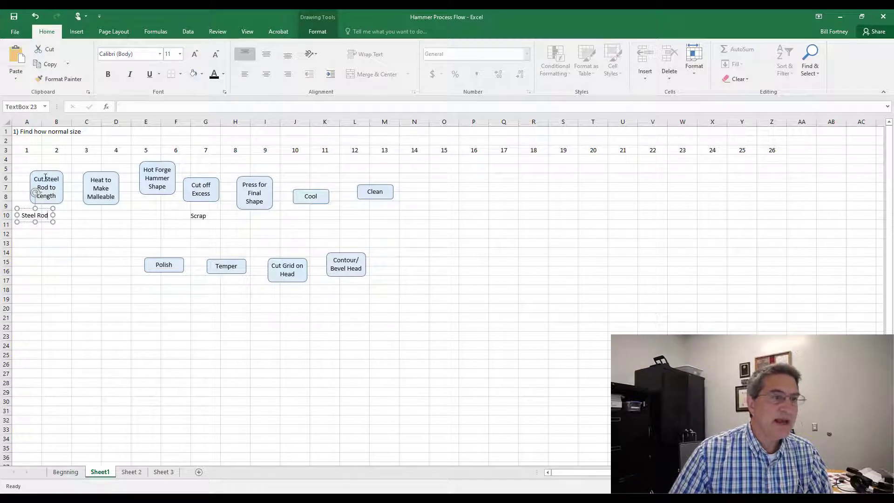
Step: Shorten the first shape's label to Cut to Length and move the Steel Rod text box up toward it
left_click_drag(45, 177, 50, 187)
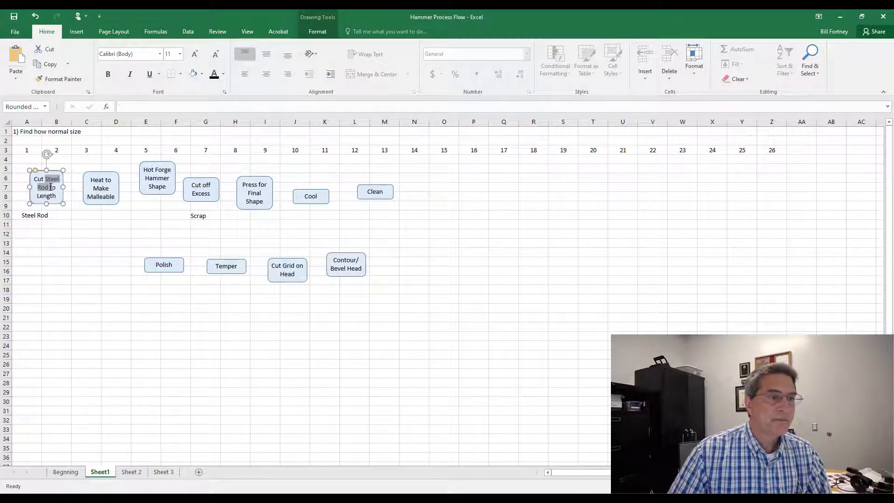
key("Delete")
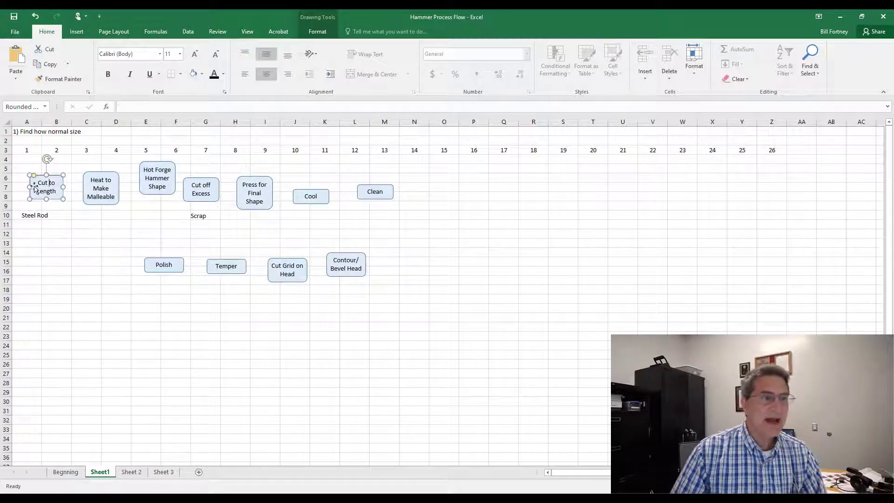
left_click(31, 214)
mouse_move(41, 224)
left_mouse_down()
mouse_move(28, 233)
mouse_move(39, 188)
mouse_move(38, 214)
left_mouse_up()
left_click(35, 215)
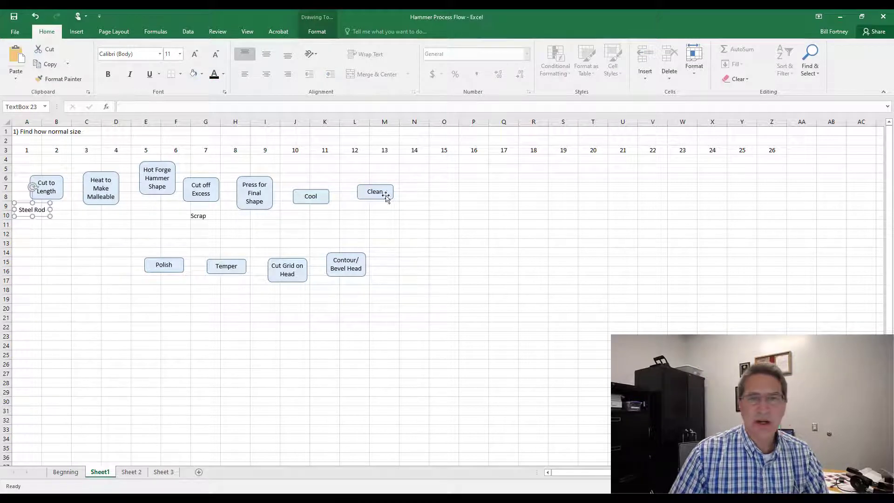
Step: Move the Clean shape down beside Contour/Bevel Head and shift Cut to Length into column B after Steel Rod
left_click_drag(380, 201, 396, 270)
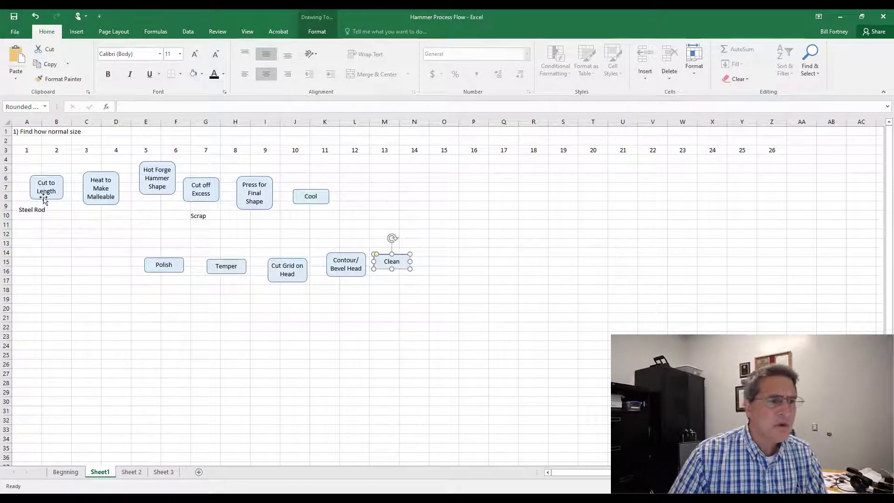
left_click_drag(45, 200, 69, 202)
left_click(41, 214)
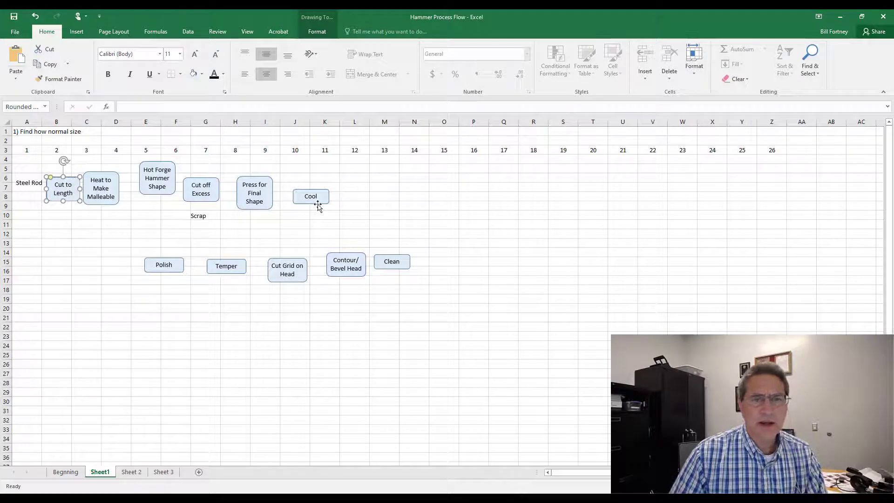
Step: Move the Cool shape to the end of the top row, around columns M–N
left_click_drag(319, 205, 388, 193)
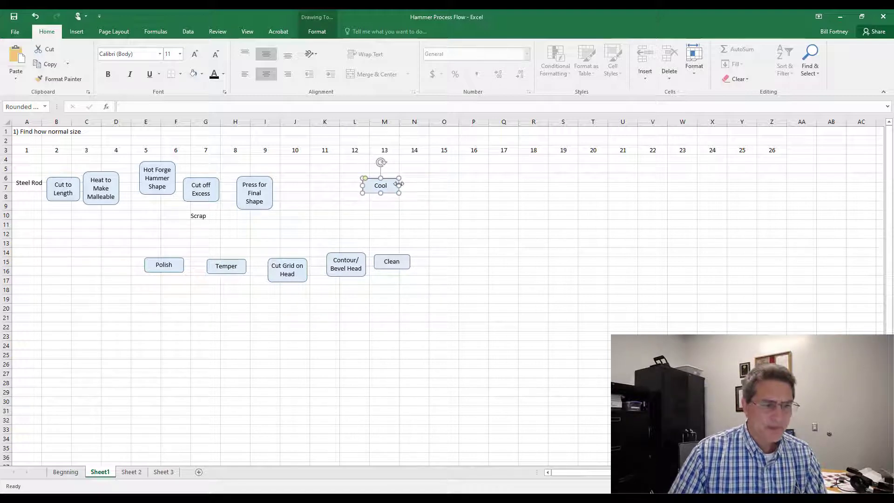
left_click(15, 31)
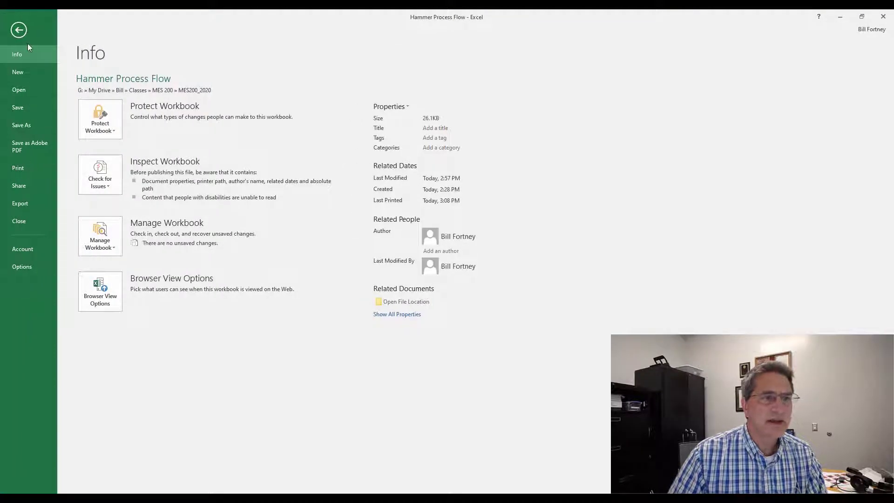
left_click(18, 30)
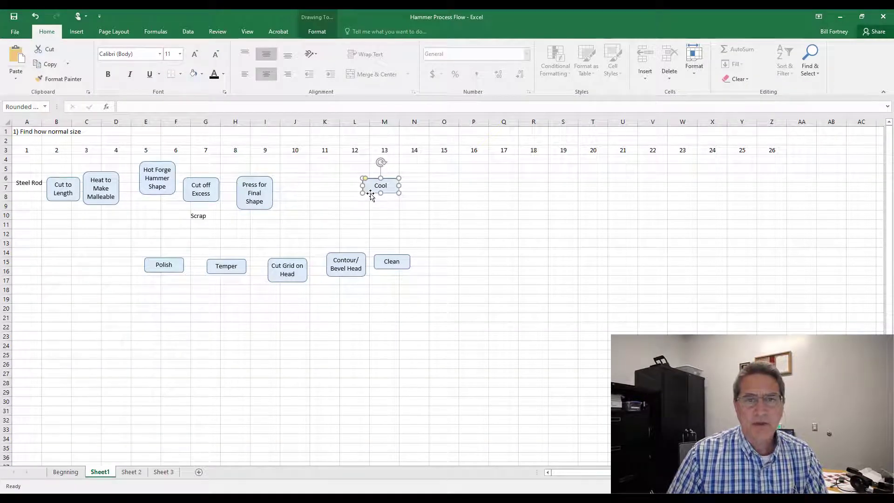
left_click_drag(371, 194, 399, 189)
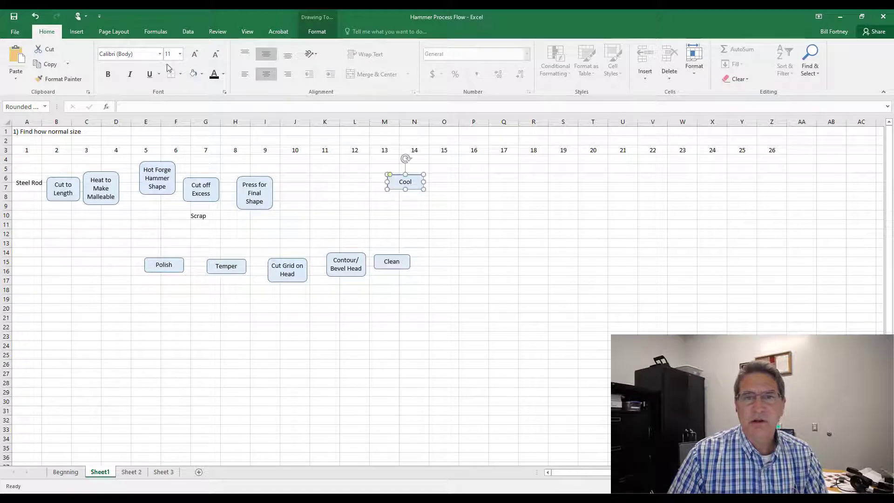
Step: Open the print preview and switch the page to landscape orientation
left_click(13, 30)
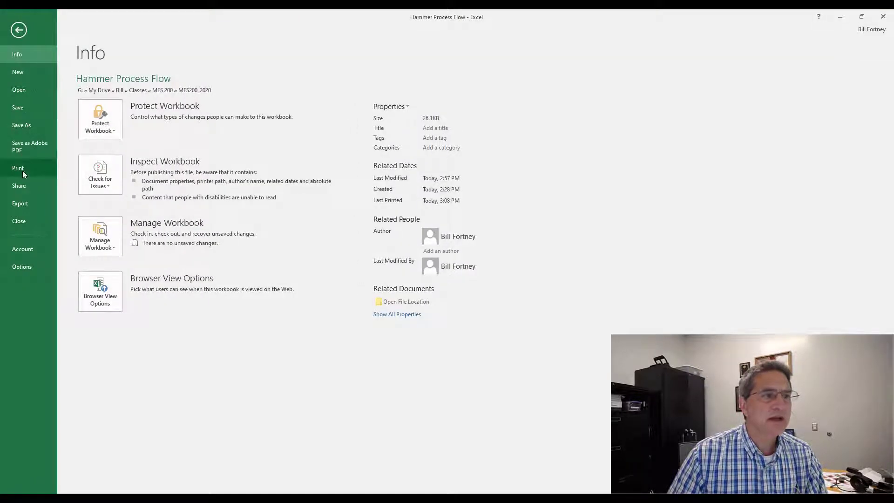
left_click(20, 169)
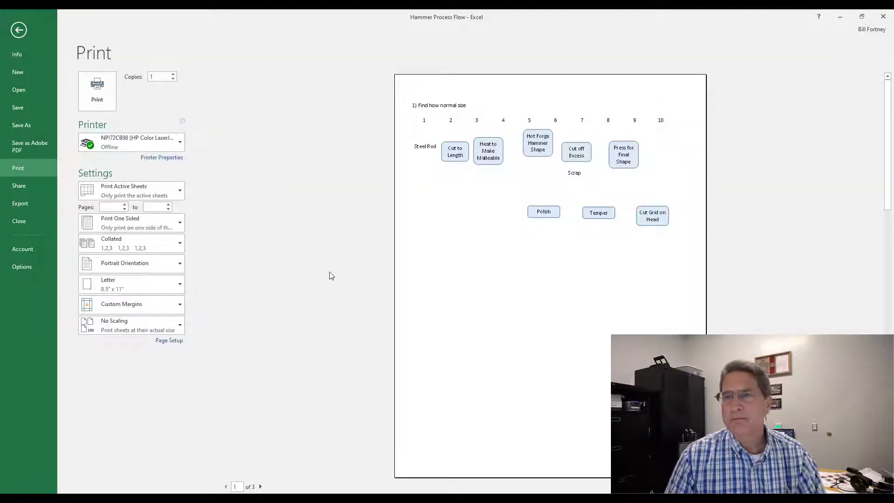
left_click(138, 265)
left_click(142, 303)
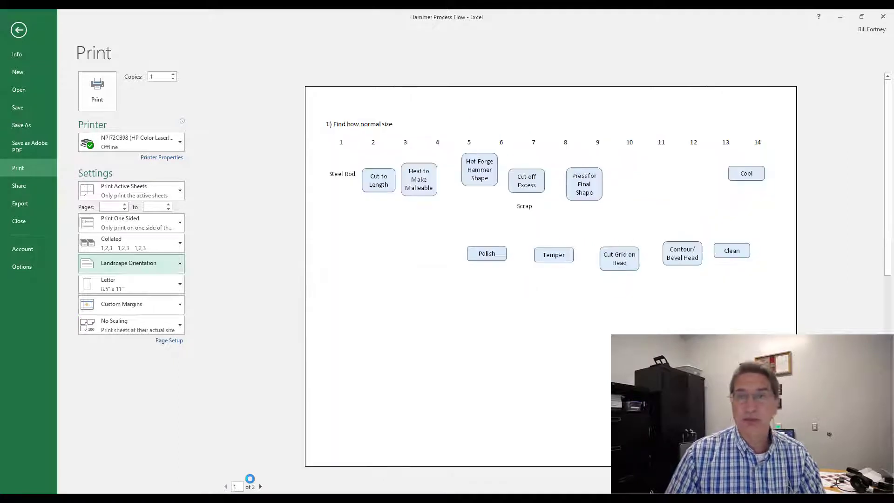
Step: Set custom page margins with top and bottom at 0.5 and return to the worksheet
left_click(127, 306)
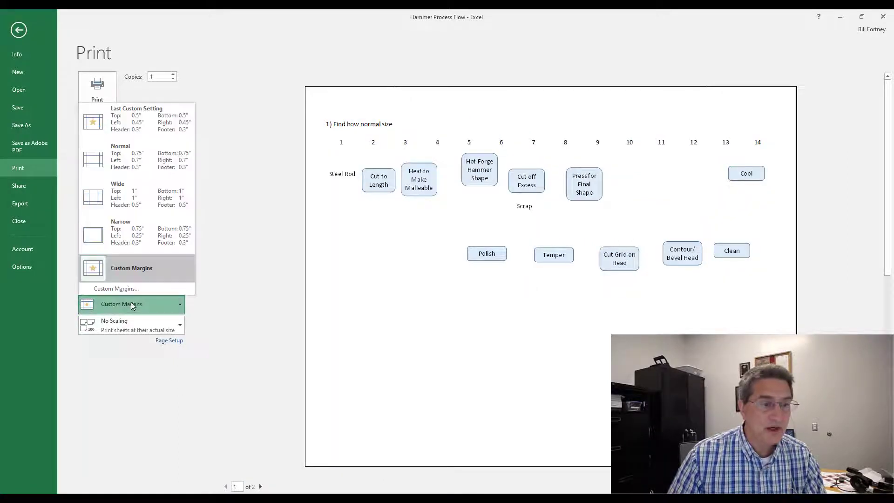
left_click(128, 289)
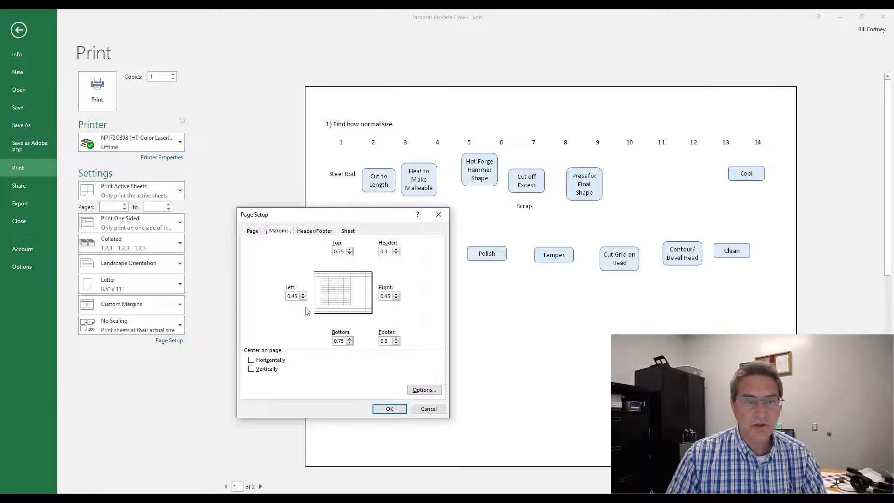
left_click(349, 254)
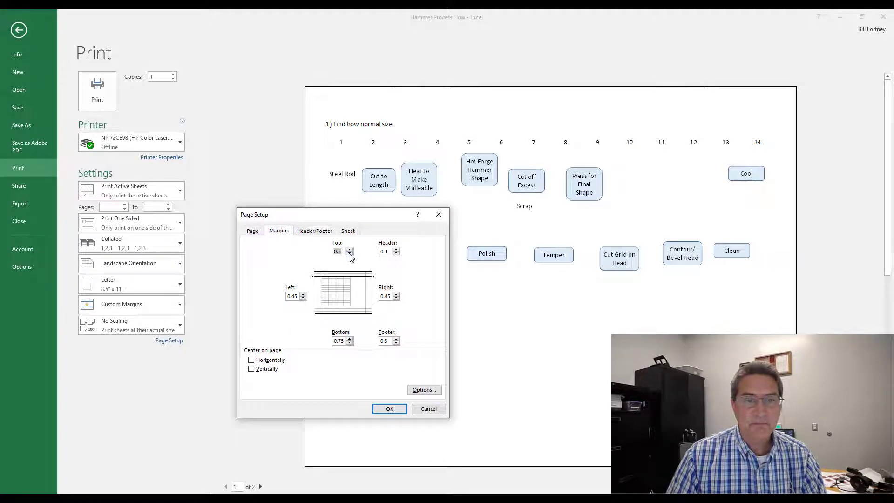
left_click(350, 343)
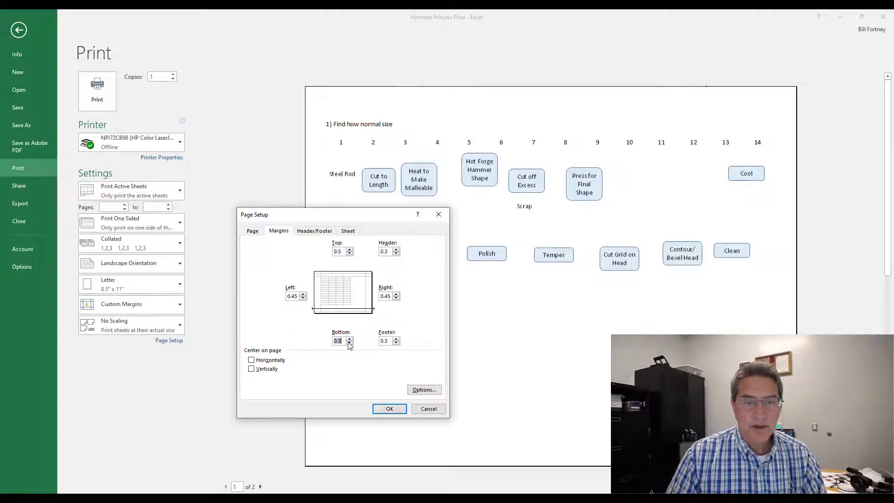
left_click(399, 410)
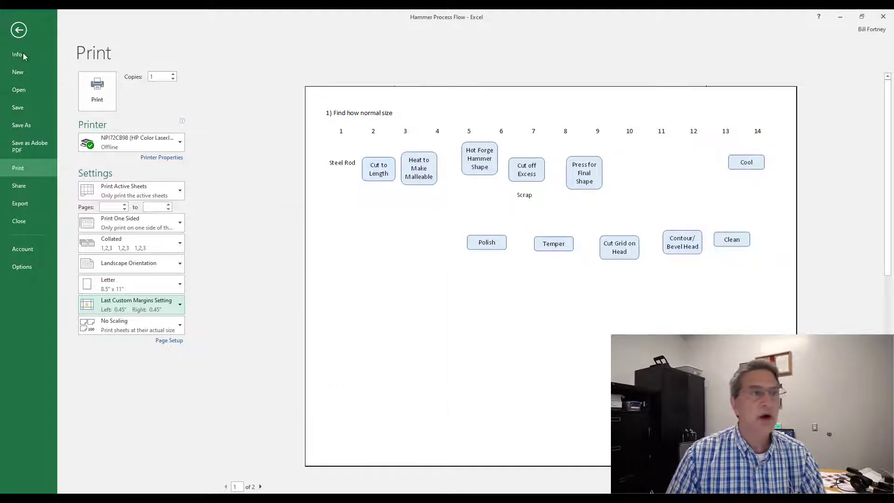
left_click(19, 30)
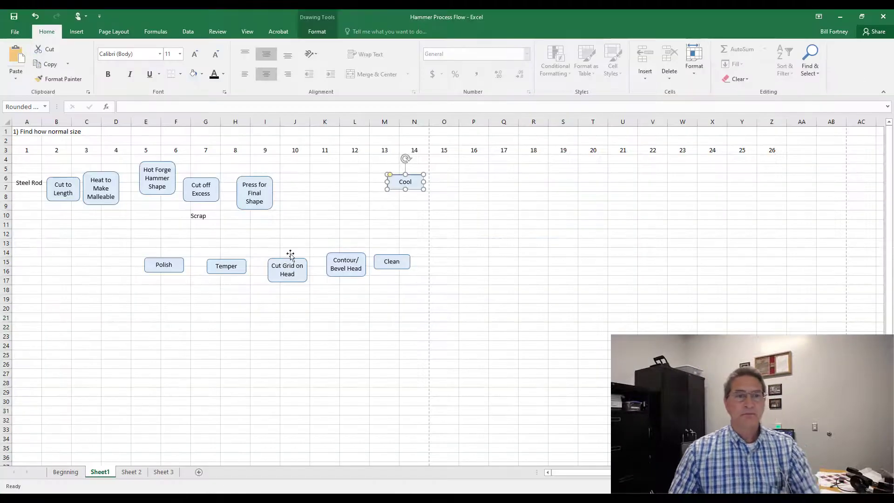
Step: Select all top-row process shapes and distribute them horizontally
left_click(261, 210, "shift")
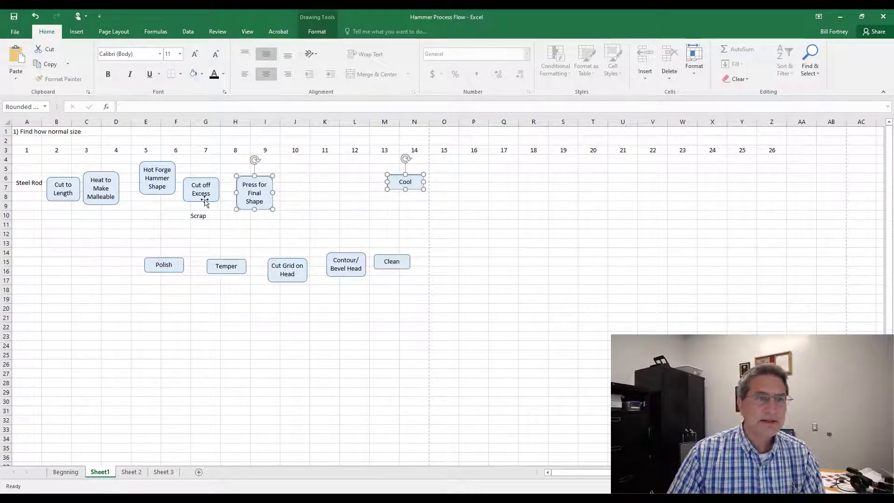
left_click(201, 200, "shift")
left_click(162, 193, "shift")
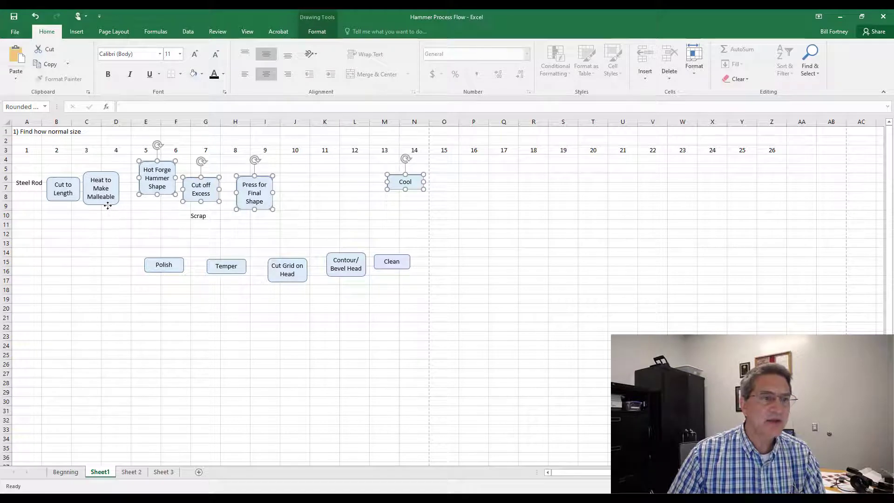
left_click(111, 201, "shift")
left_click(70, 197, "shift")
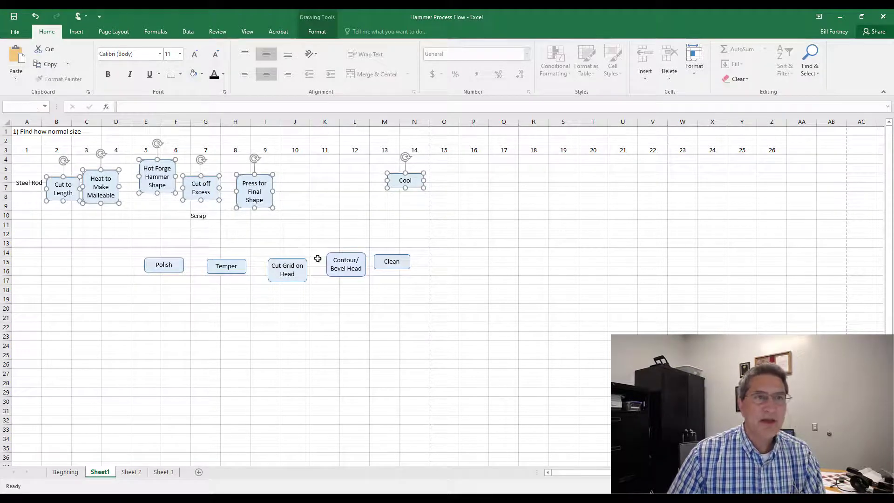
left_click(315, 31)
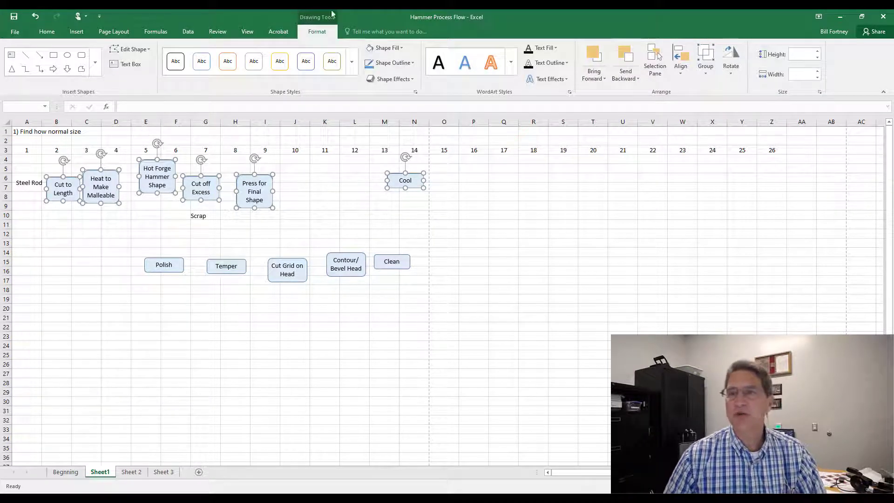
left_click(686, 76)
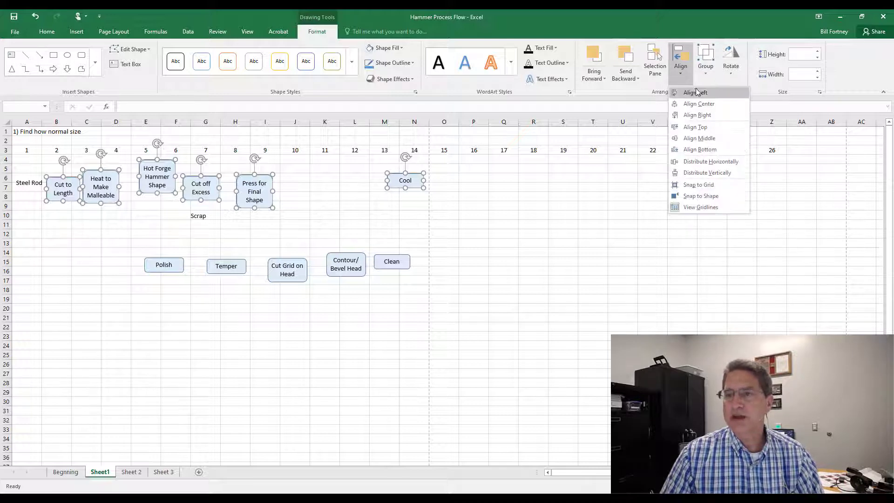
left_click(716, 162)
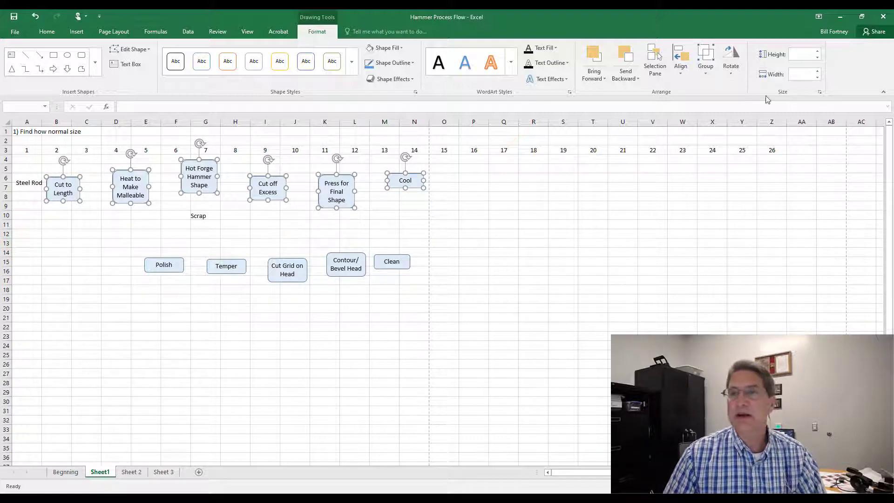
Step: Align the selected shapes by their centers, then undo that alignment
left_click(684, 77)
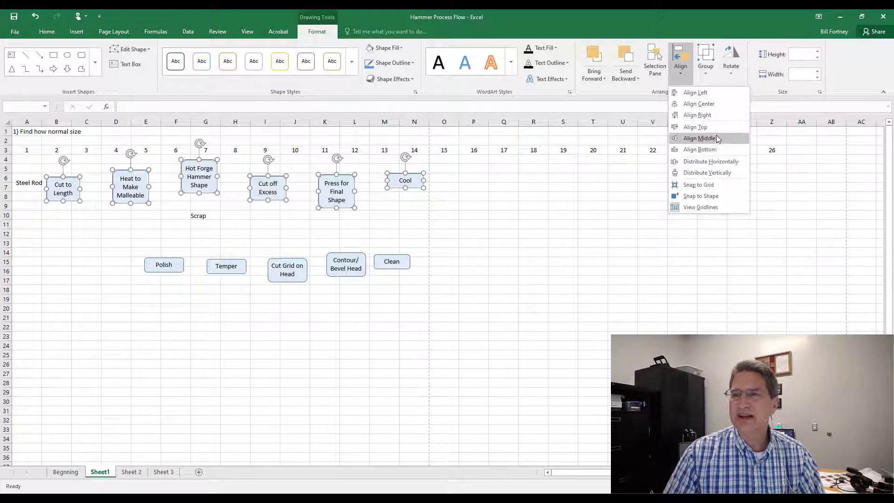
left_click(699, 104)
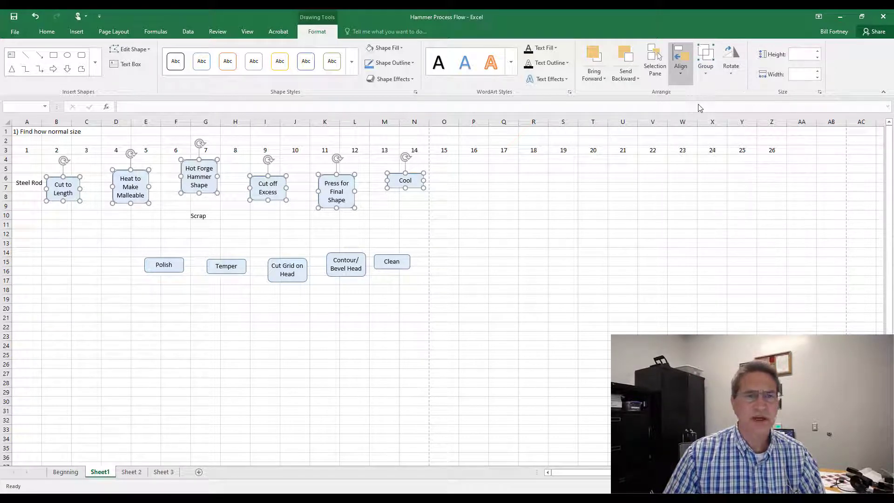
left_click(35, 17)
Step: Align the selected top-row shapes along their middles and deselect them
left_click(681, 67)
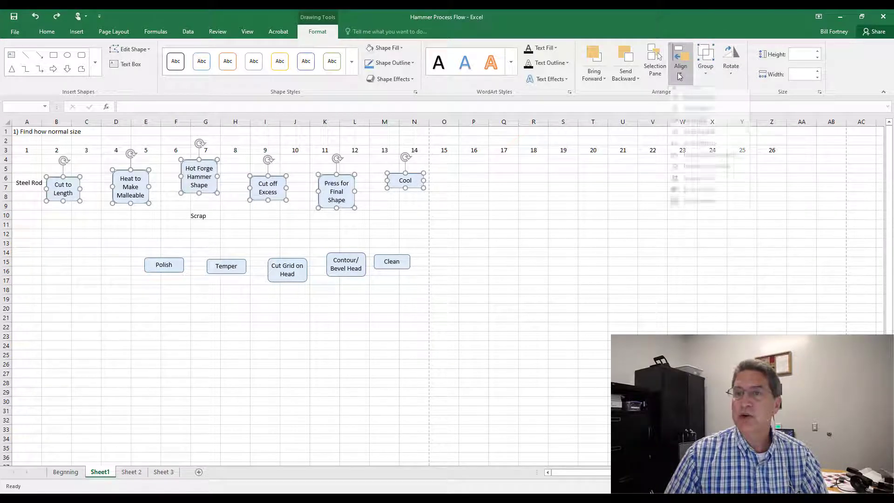
left_click(699, 136)
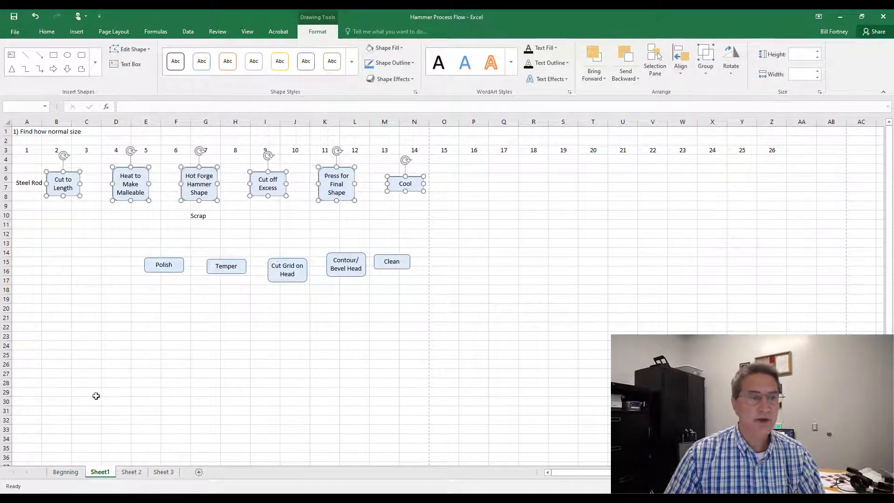
left_click(84, 251)
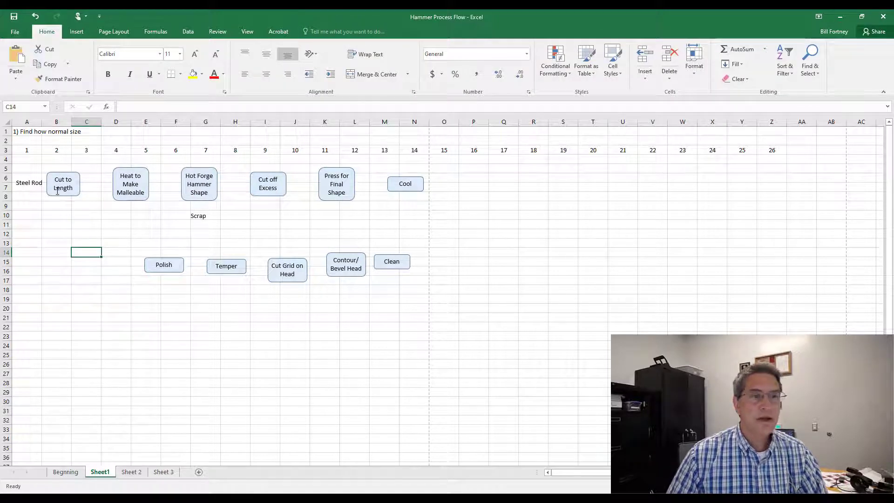
Step: Move the Scrap label to sit just beneath the Cut off Excess shape
left_click(193, 217)
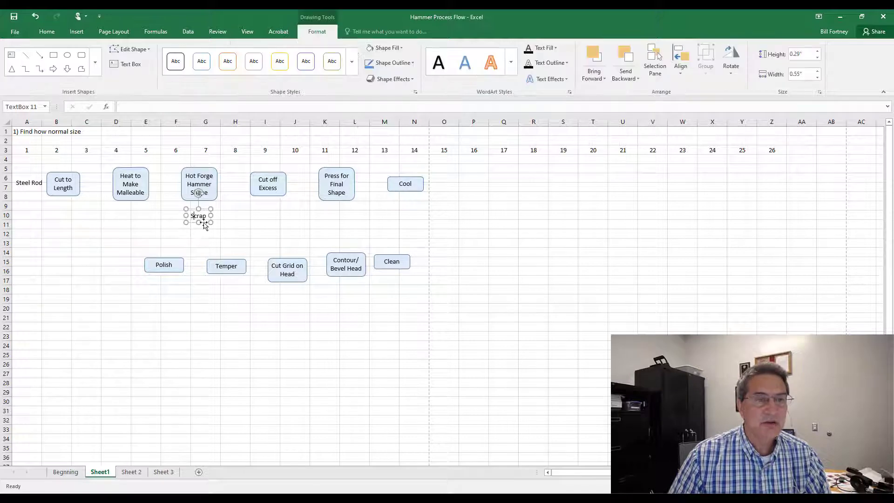
left_click_drag(206, 225, 272, 219)
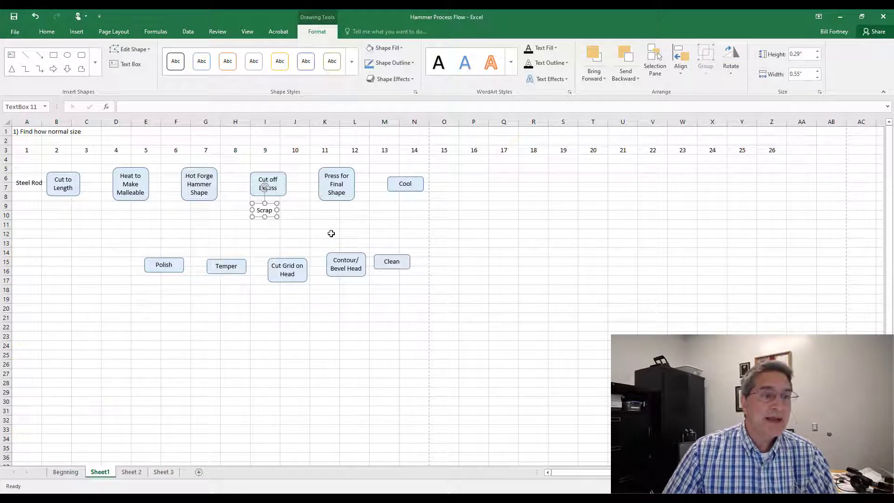
Step: Draw straight arrows linking Cut to Length through Press for Final Shape, plus an arrow from Cut off Excess down to Scrap
left_click(42, 56)
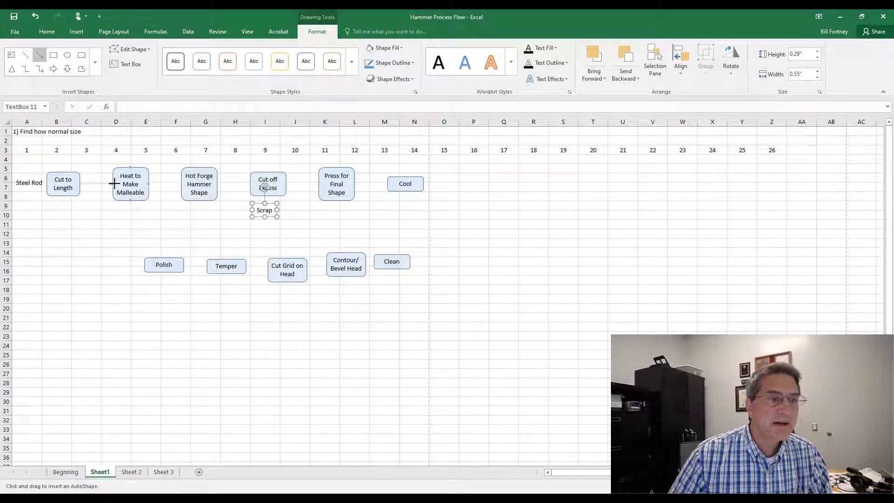
left_click_drag(114, 183, 140, 220)
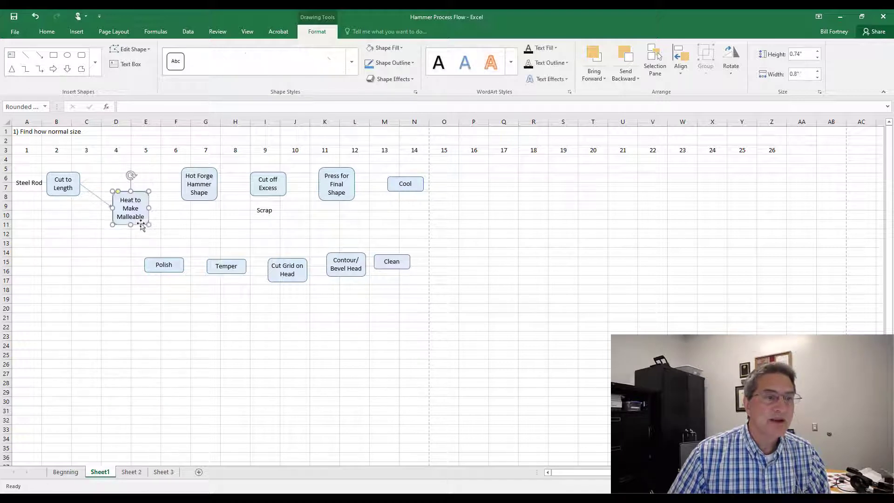
left_click(35, 16)
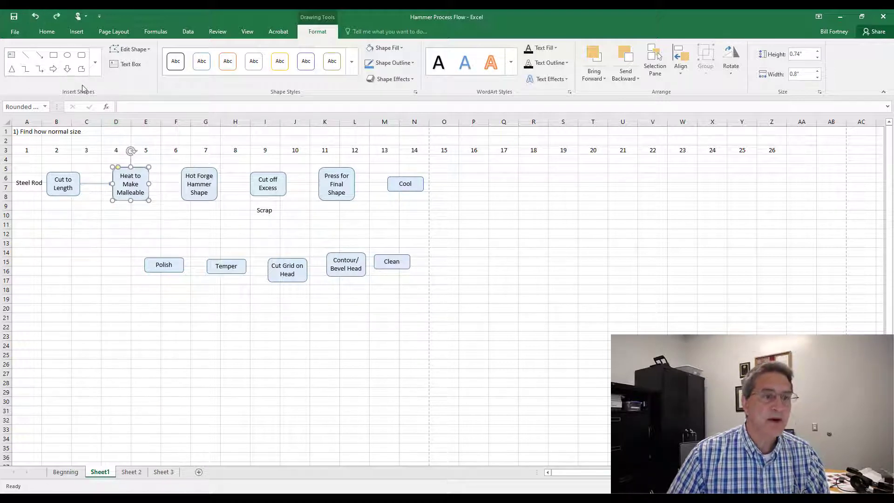
left_click(39, 55)
left_click_drag(149, 184, 182, 184)
left_click(39, 55)
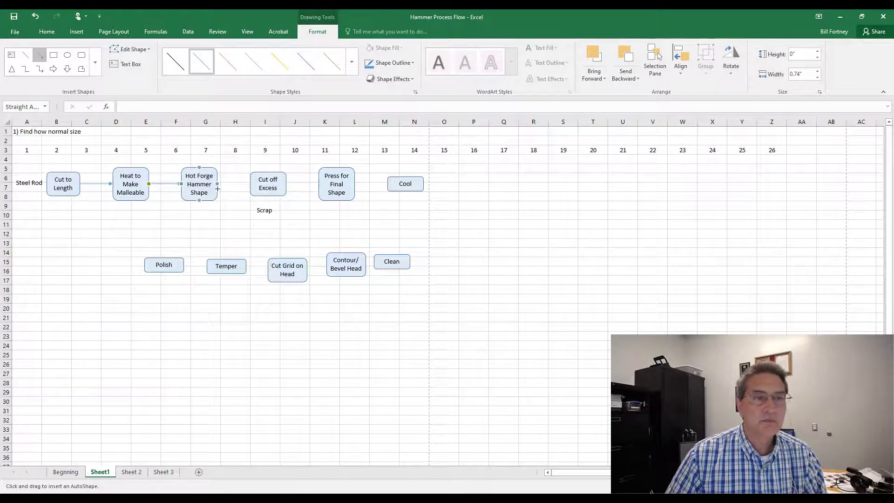
left_click_drag(249, 184, 318, 183)
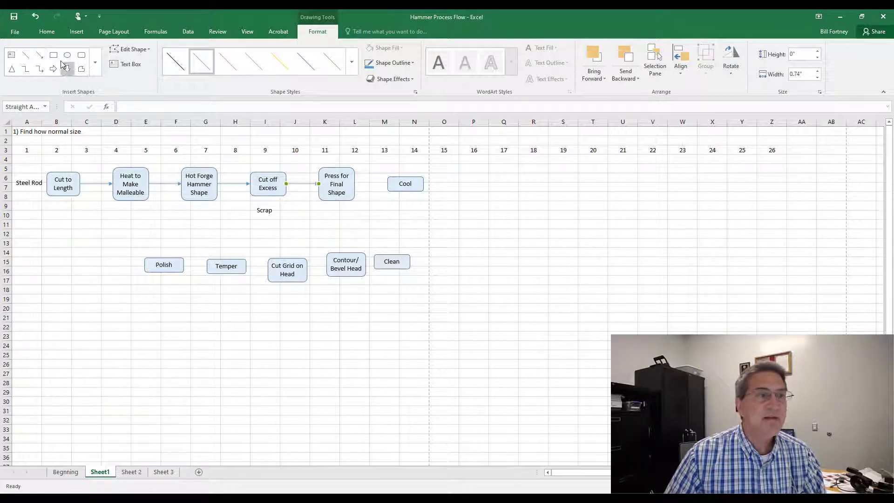
left_click(39, 54)
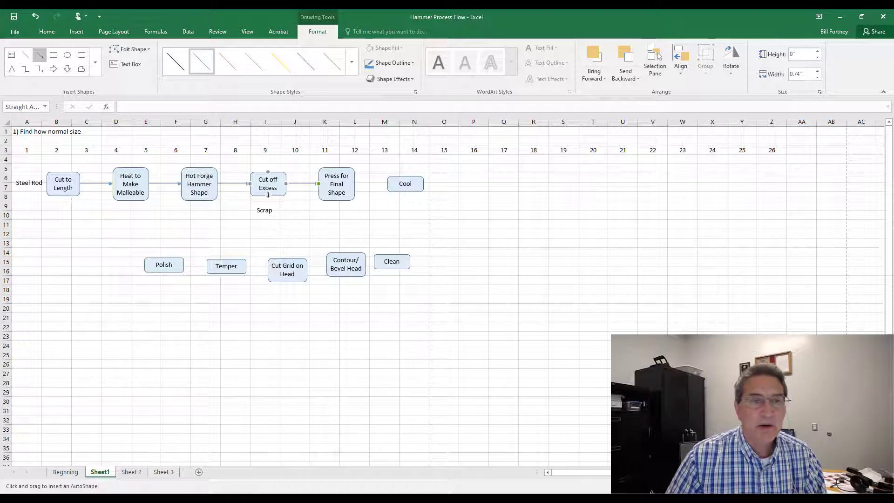
left_click_drag(268, 196, 264, 204)
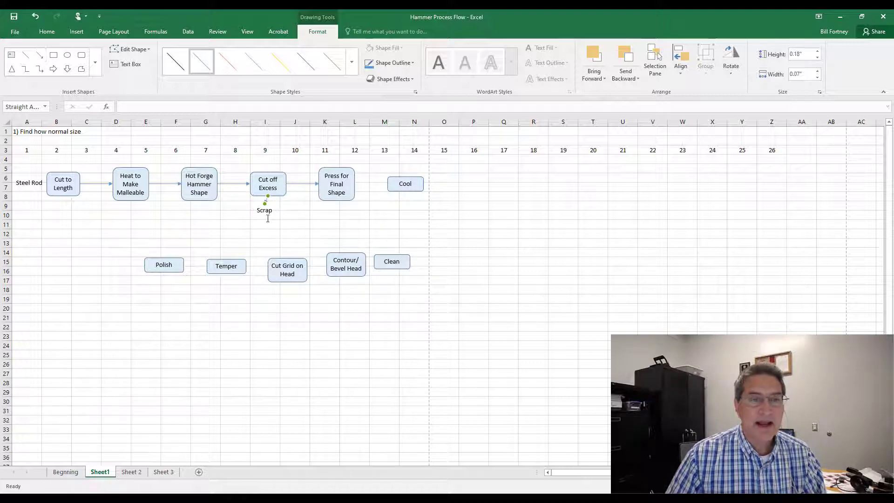
Step: Draw an arrow from the Steel Rod label into the Cut to Length shape
left_click(40, 54)
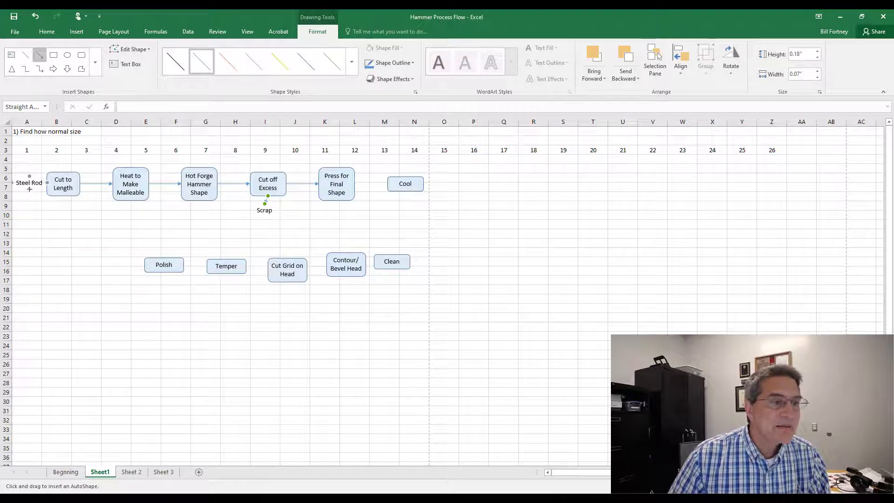
mouse_move(35, 186)
left_mouse_down()
mouse_move(49, 183)
mouse_move(20, 185)
left_mouse_up()
left_click(20, 190)
key("Escape")
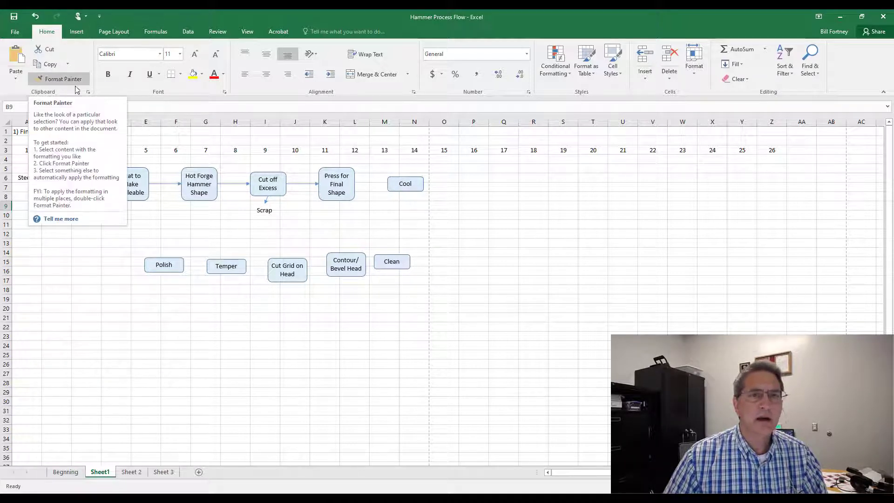
Step: Draw an arrow from Press for Final Shape to Cool and shift the Cool shape slightly left
left_click(78, 33)
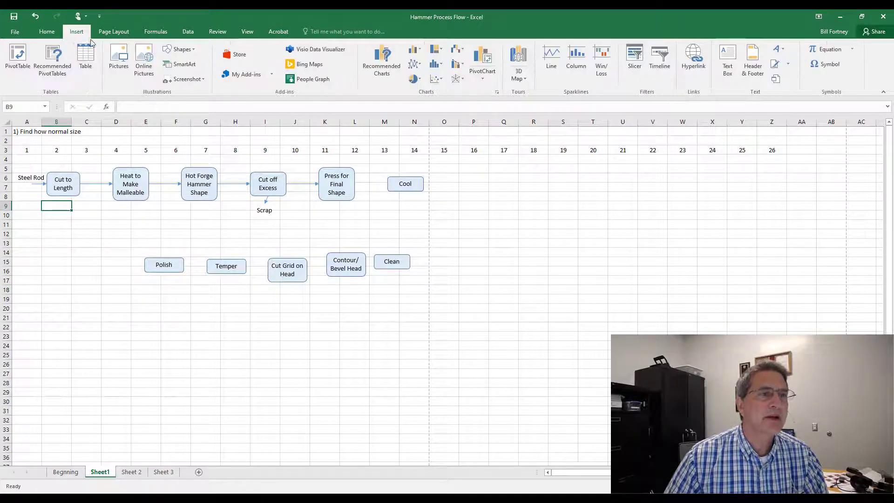
left_click(179, 49)
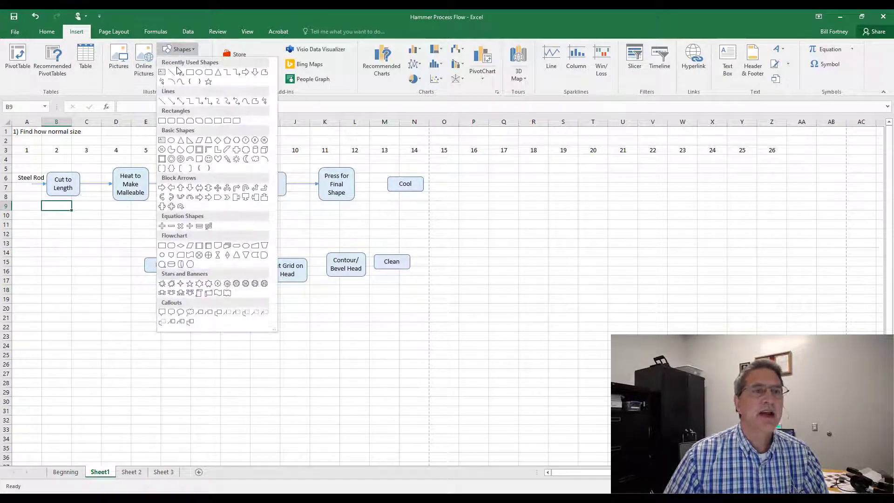
left_click(181, 73)
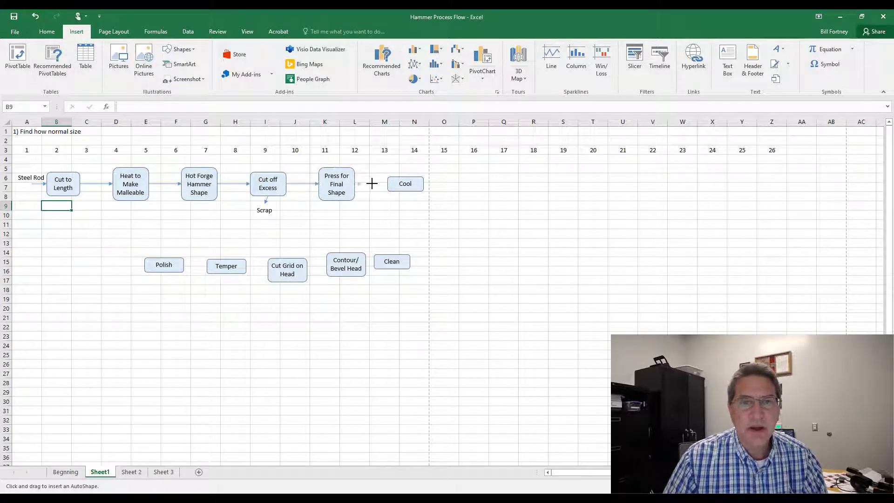
left_click_drag(372, 183, 388, 184)
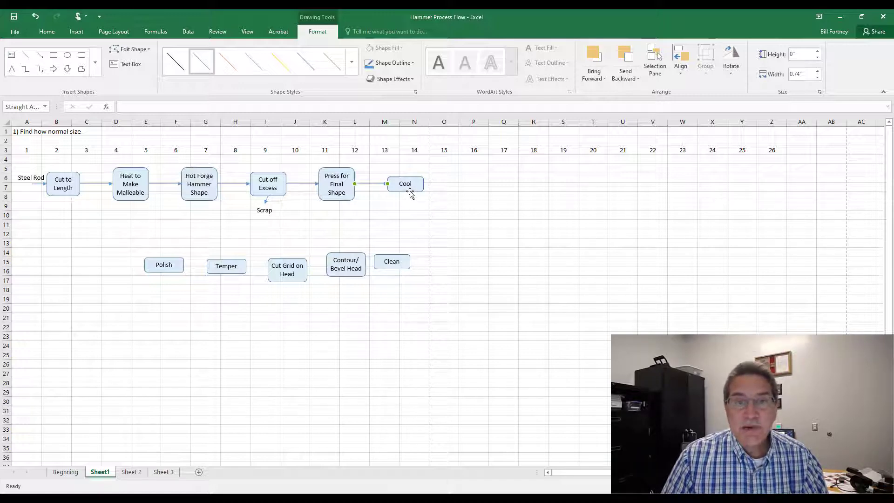
left_click_drag(409, 191, 408, 191)
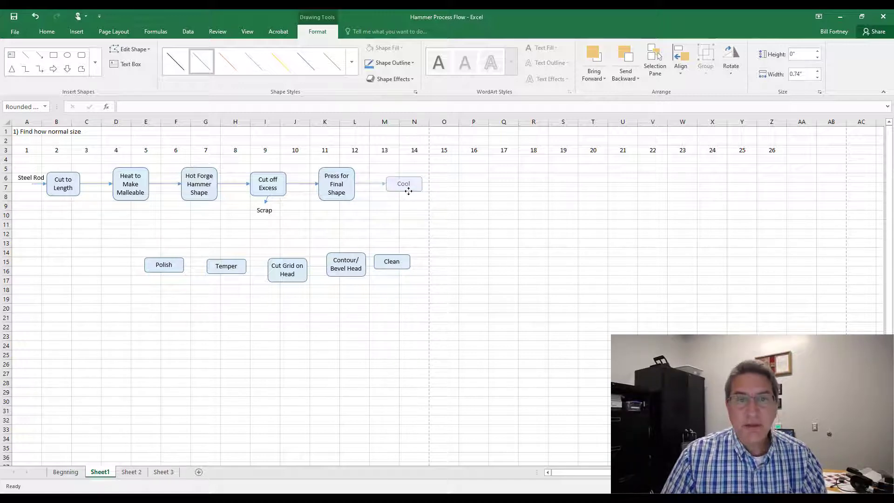
mouse_move(409, 191)
left_mouse_down()
mouse_move(391, 196)
mouse_move(418, 191)
mouse_move(401, 191)
left_mouse_up()
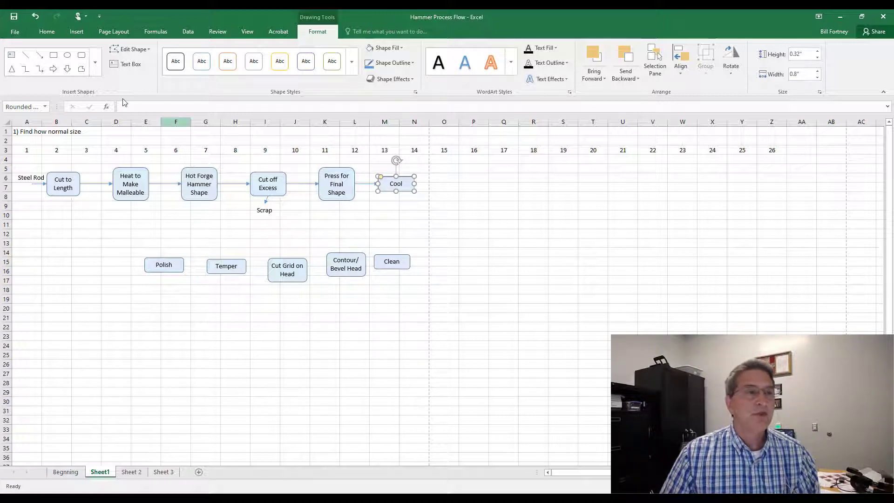
left_click(40, 70)
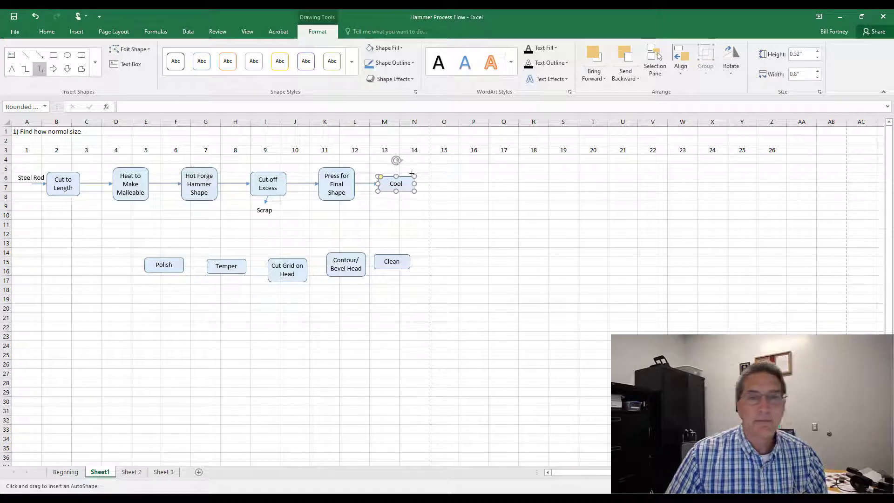
left_click(95, 62)
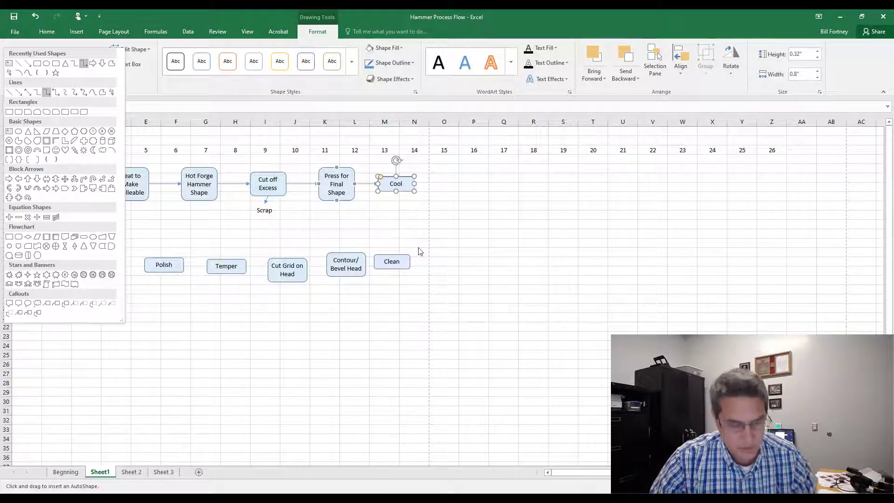
key("Escape")
key("Escape")
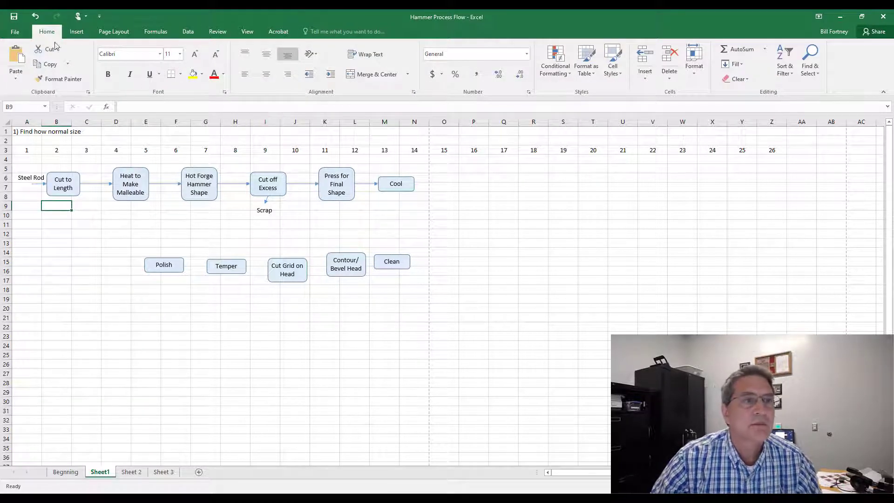
Step: Connect Cool down to Clean with an elbow arrow connector
left_click(76, 31)
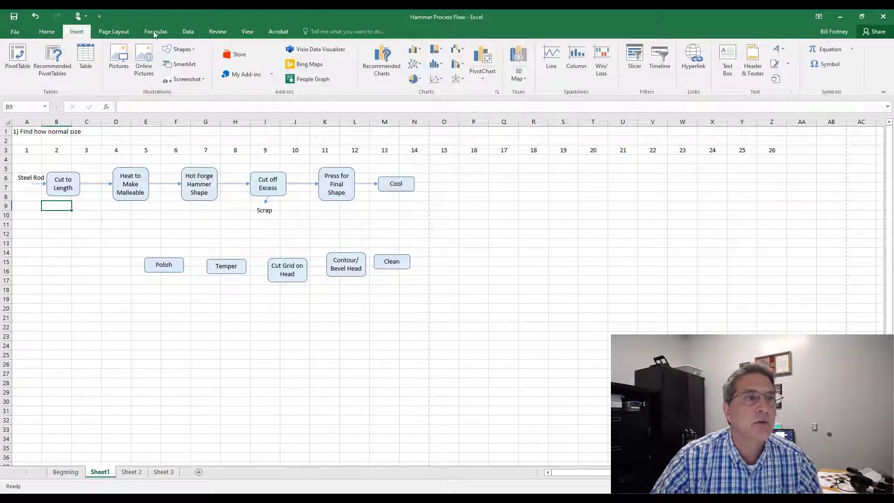
left_click(181, 50)
left_click(237, 76)
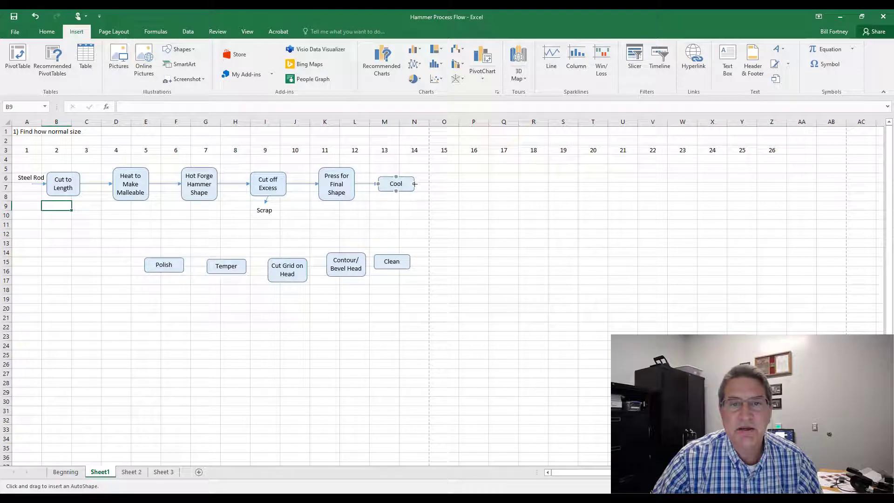
left_click_drag(415, 183, 410, 264)
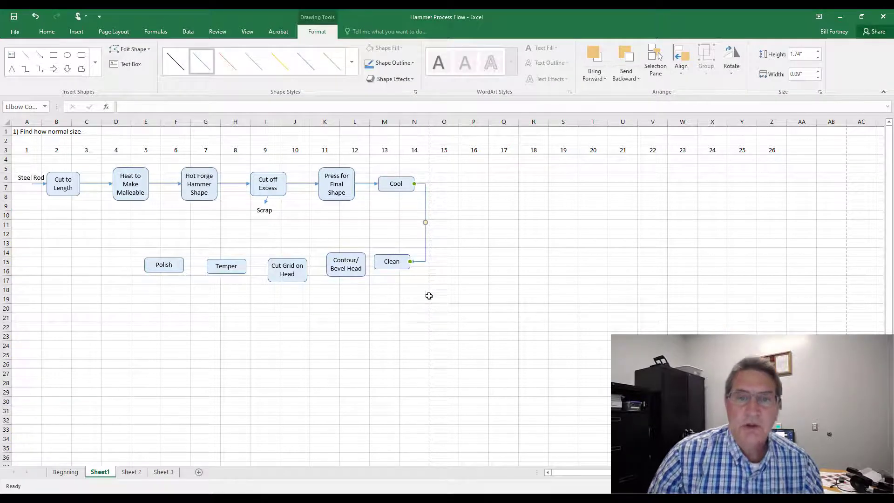
left_click(396, 324)
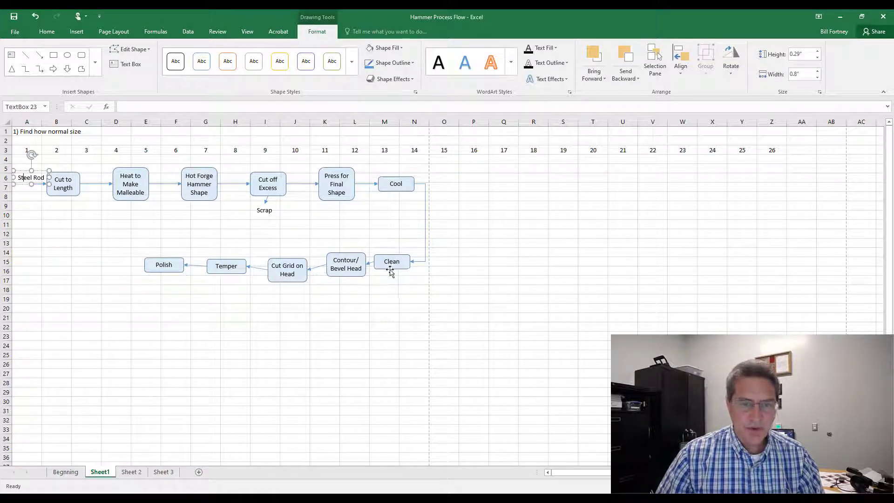
Step: Align the bottom-row shapes along their middles and move them up to about row 12
left_click(390, 265)
left_click(350, 271, "shift")
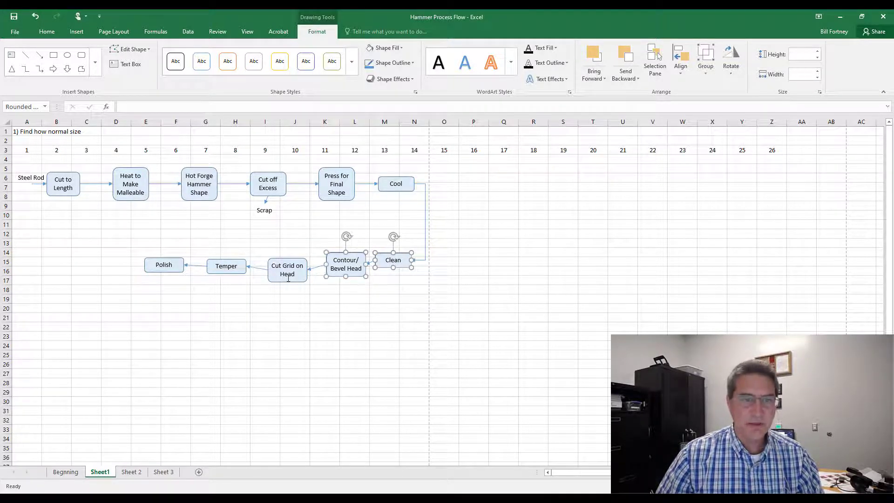
left_click(289, 275, "shift")
left_click(227, 272, "shift")
left_click(163, 266, "shift")
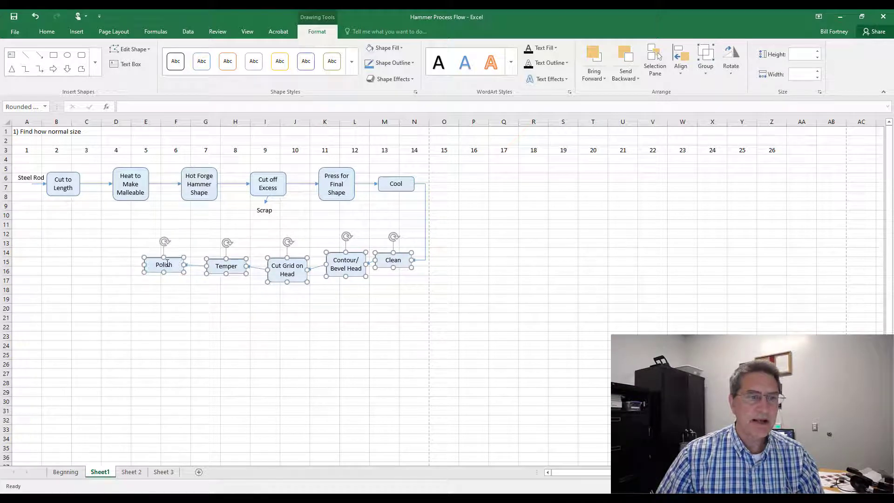
left_click(681, 61)
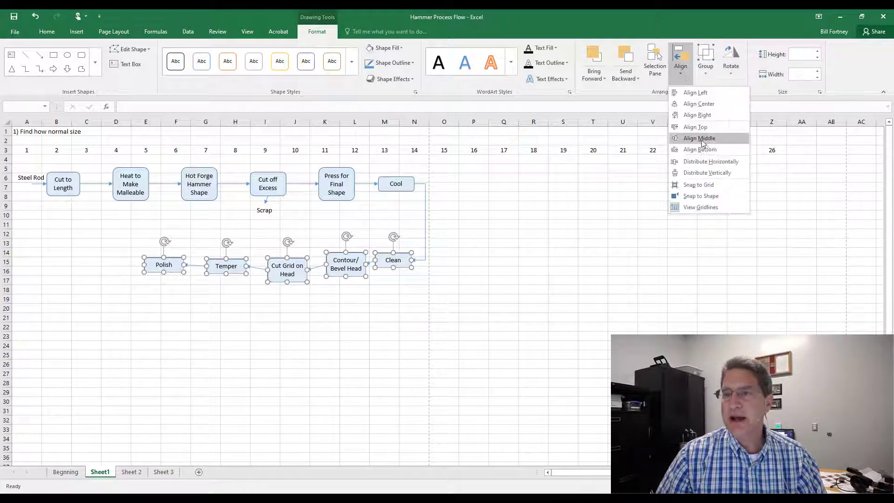
left_click(701, 138)
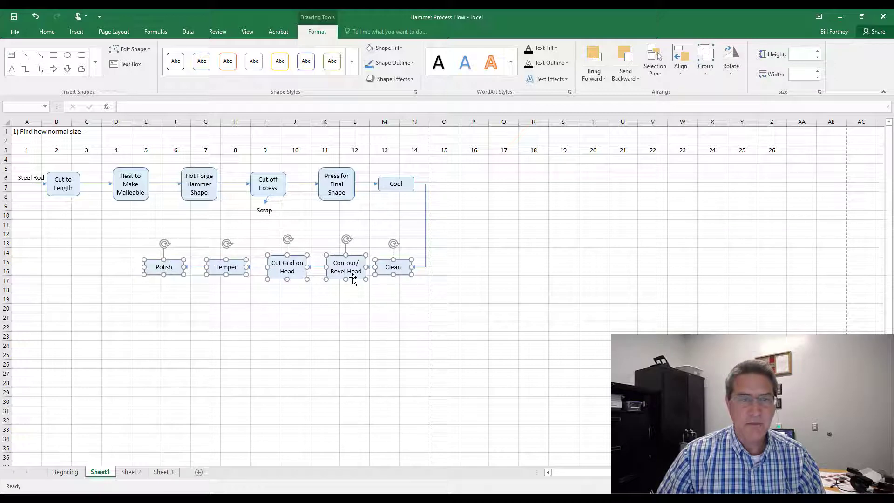
left_click_drag(353, 276, 354, 246)
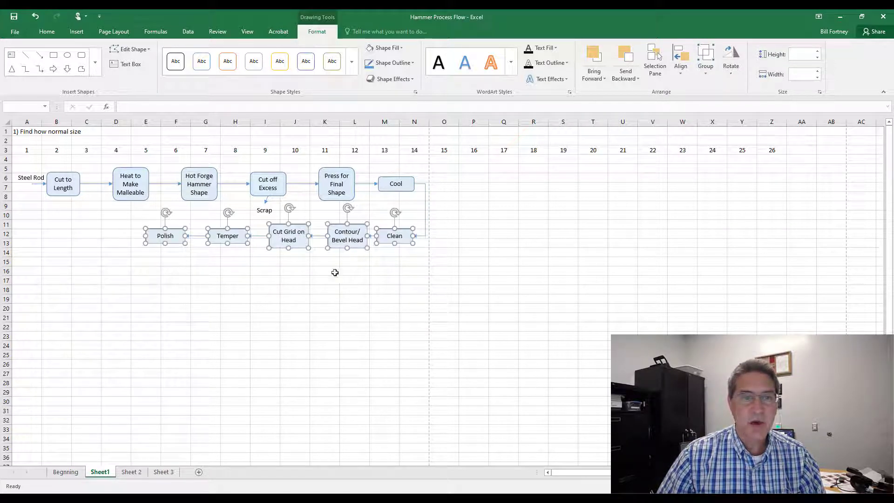
left_click(249, 288)
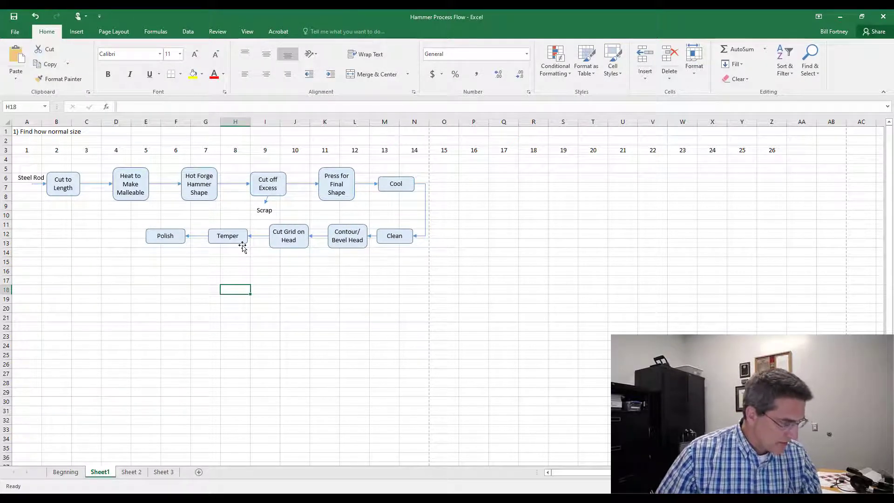
Step: Duplicate the Temper shape just below itself, relabel the copy Heat, and narrow it to about 0.47 inches
left_click(239, 243)
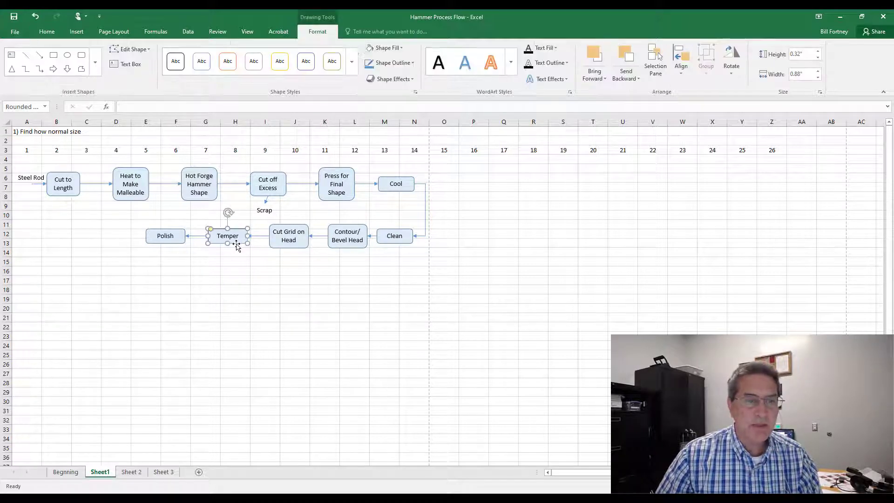
left_click_drag(236, 244, 235, 264)
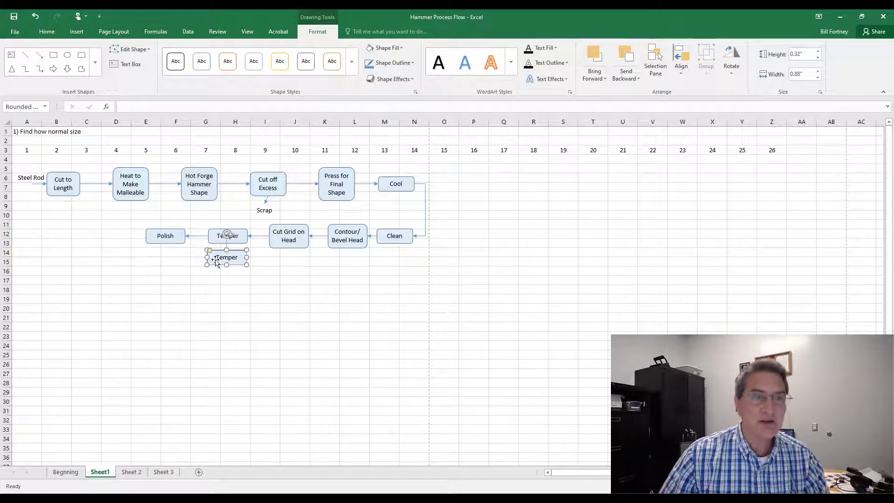
left_click_drag(217, 257, 258, 257)
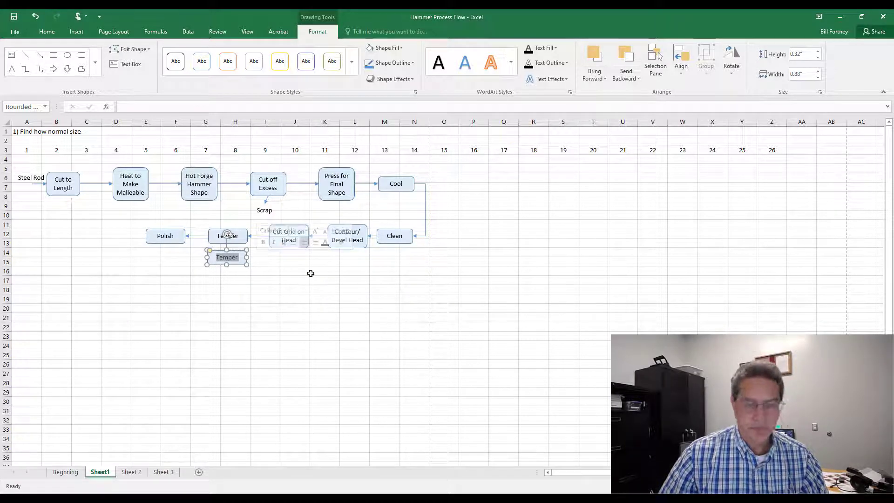
type("Heat")
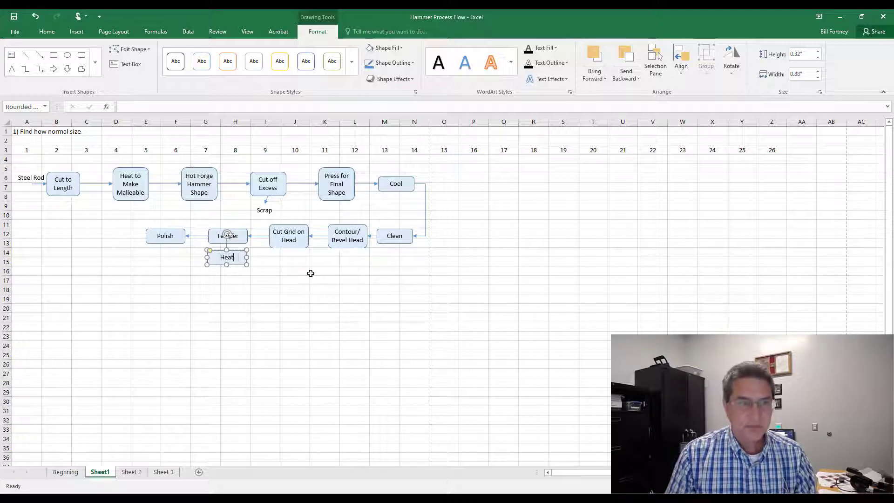
left_click_drag(245, 257, 225, 259)
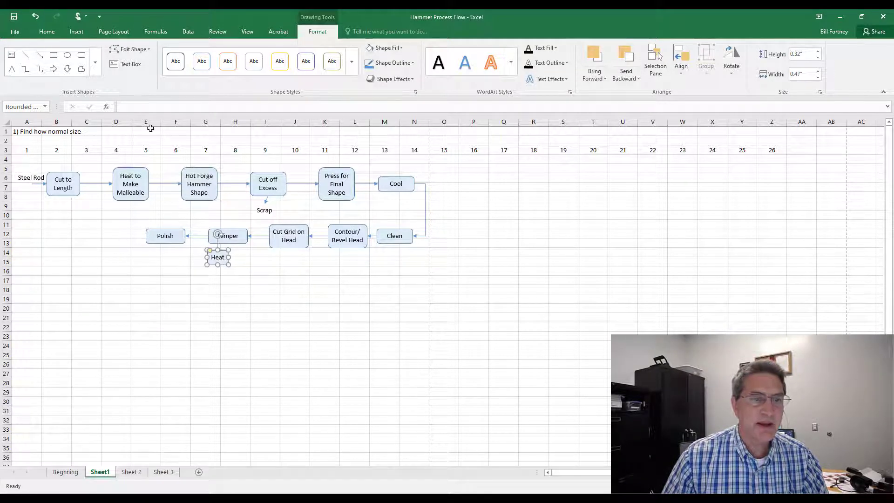
Step: Compare the font sizes of the Polish, Heat to Make Malleable, Heat and Cut to Length shapes
left_click(47, 31)
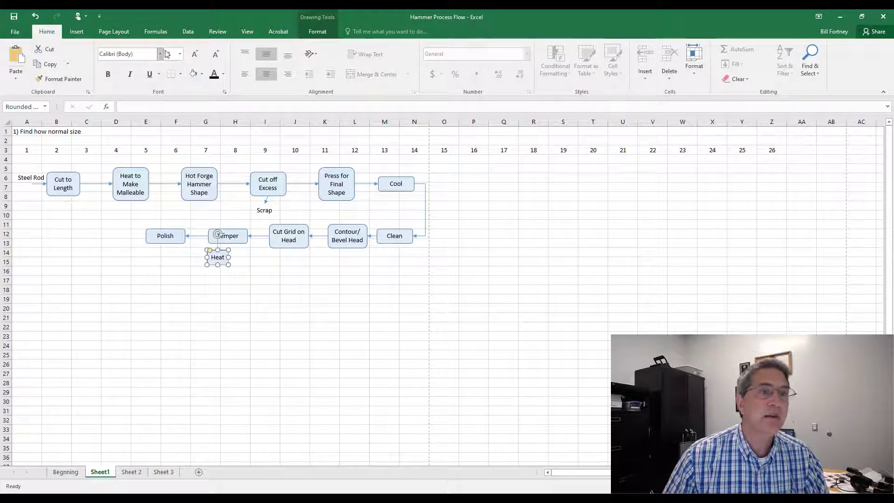
left_click(181, 54)
left_click(170, 83)
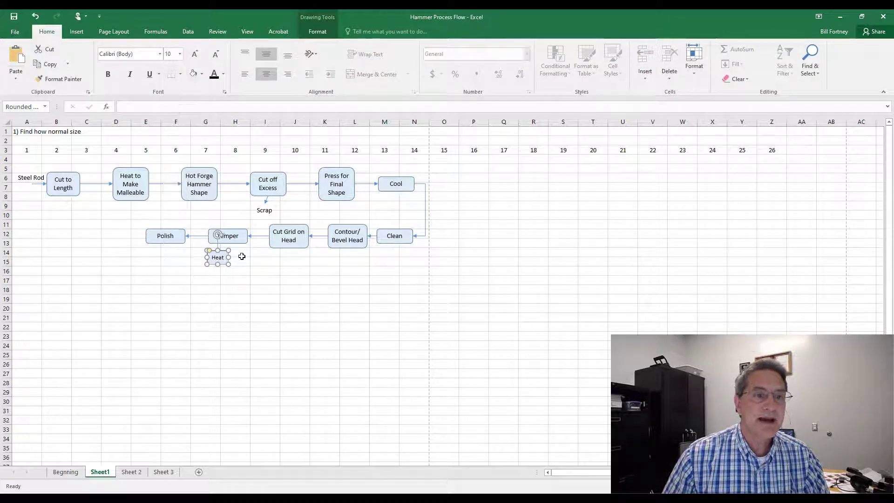
left_click(168, 237)
left_click(129, 176)
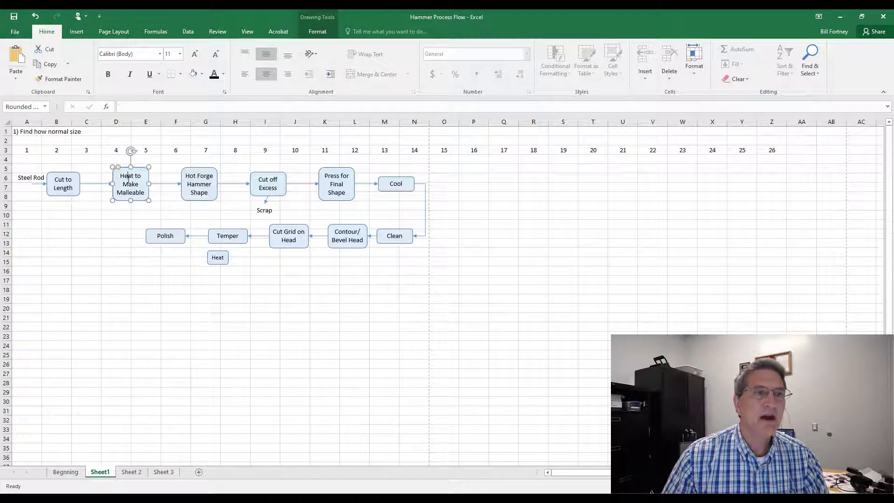
left_click(216, 259)
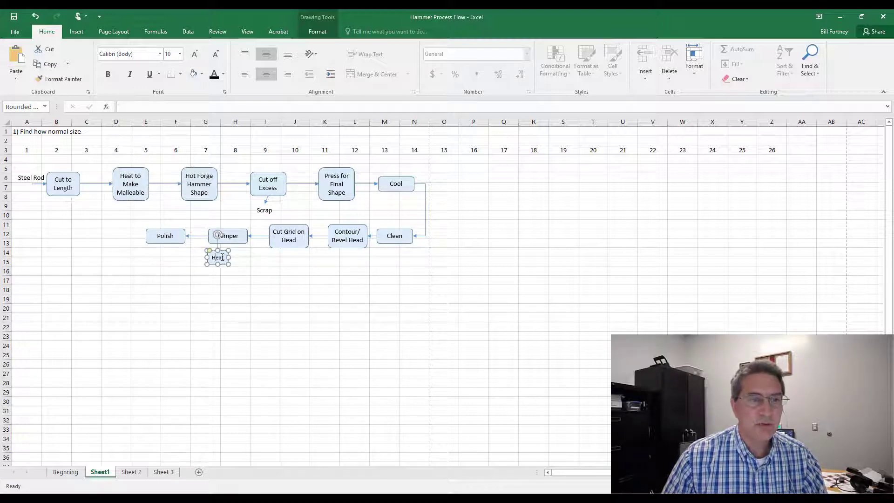
left_click(63, 179)
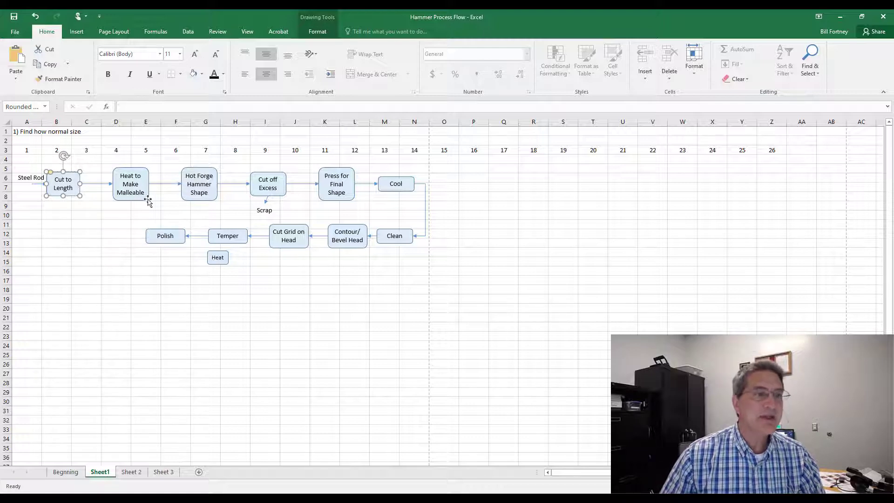
left_click(222, 267, "ctrl")
left_click_drag(223, 267, 250, 278)
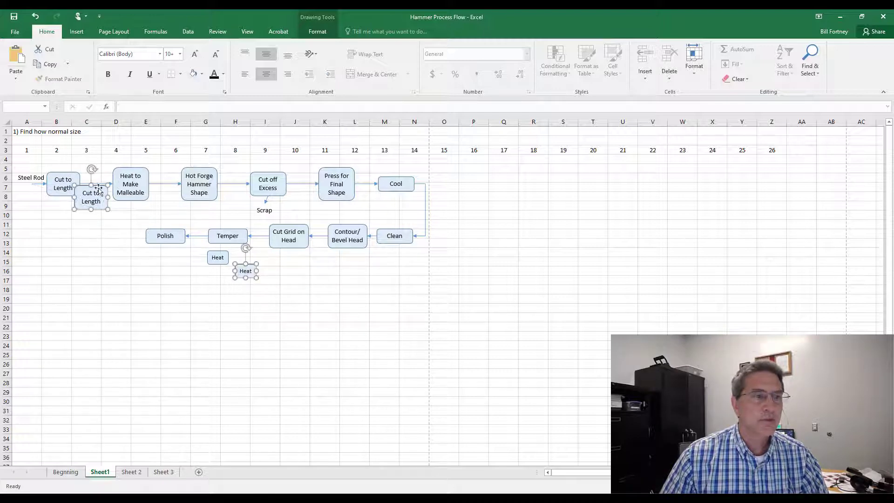
left_click(36, 16)
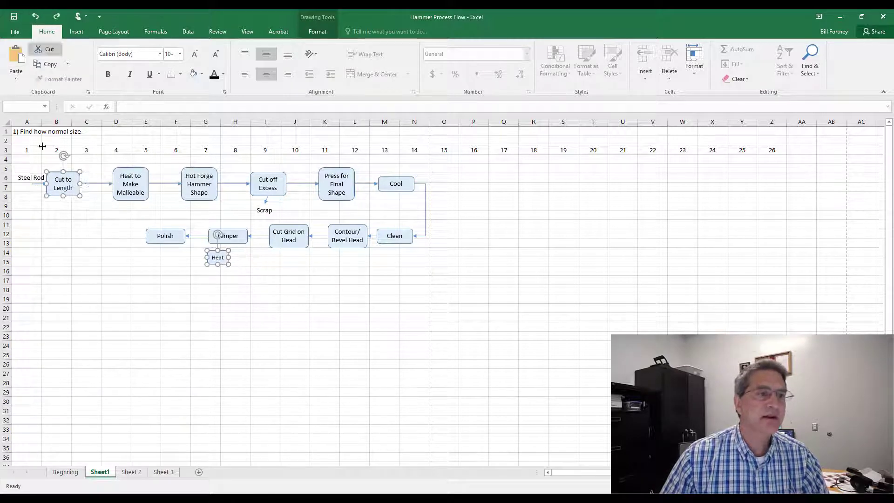
left_click(125, 307)
Step: Duplicate the Heat shape just to its right, relabel the copy Quinch, and widen it slightly
left_click(222, 267)
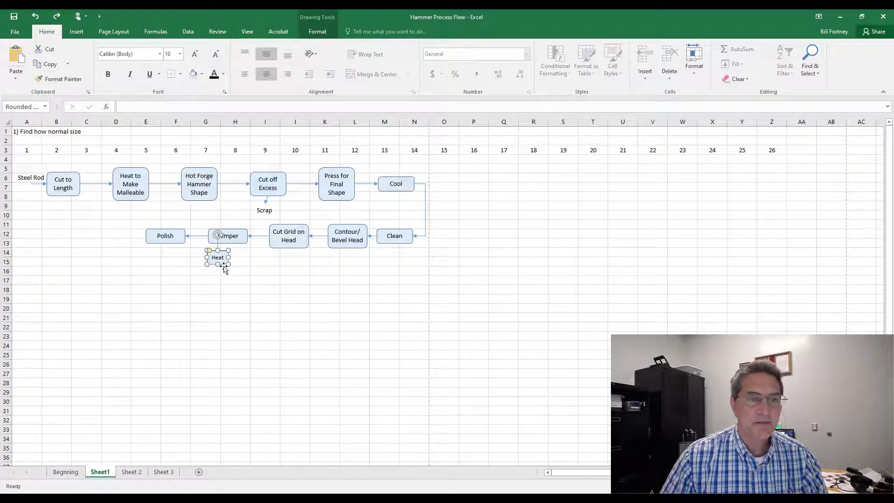
left_click_drag(223, 267, 245, 266)
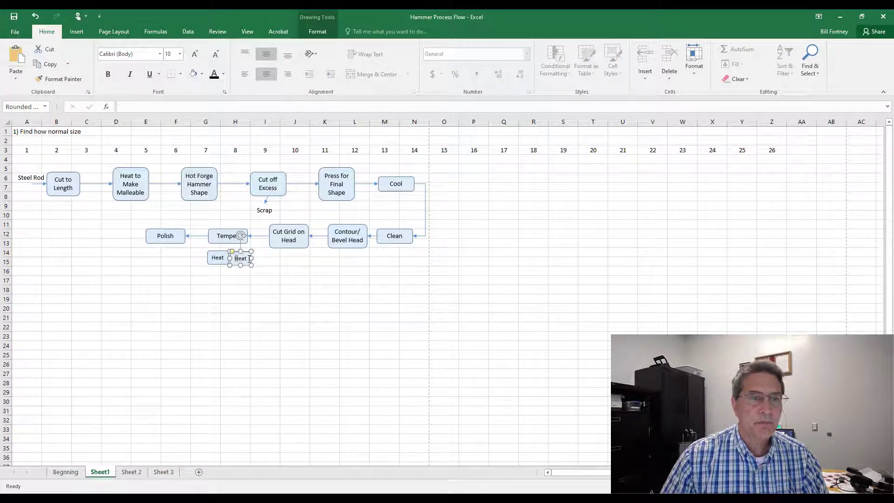
double_click(238, 258)
type("Quinch")
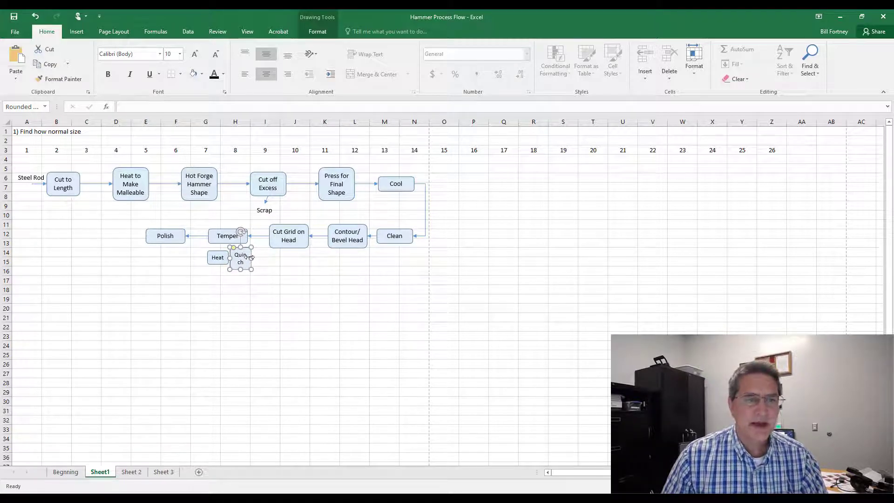
left_click_drag(251, 259, 264, 258)
left_click(252, 281)
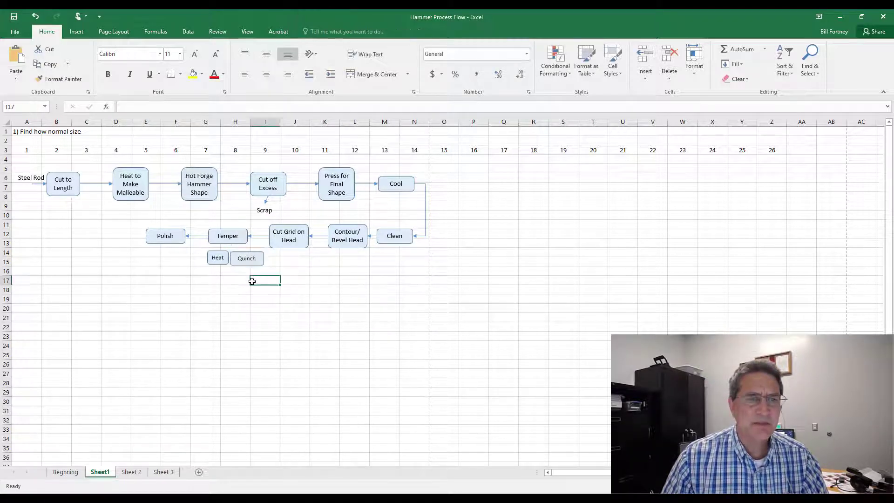
Step: Spell check the sheet, changing all instances of Quinch to the suggestion Quench
left_click(217, 31)
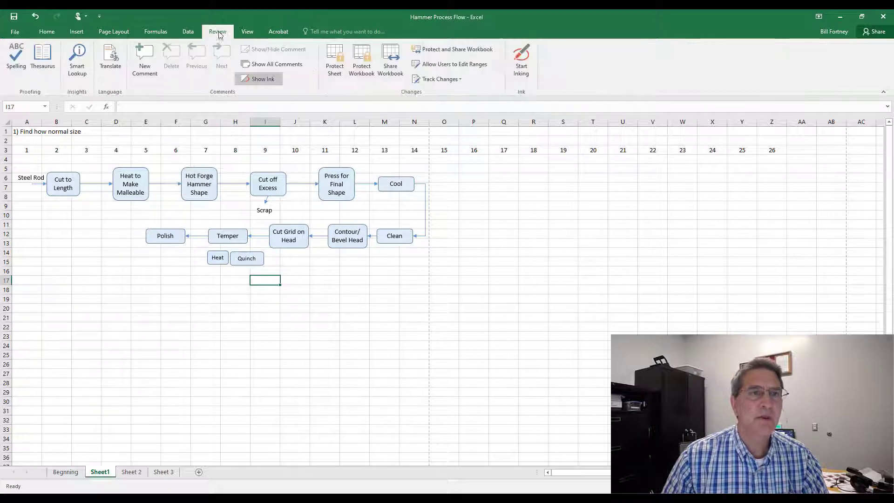
left_click(17, 53)
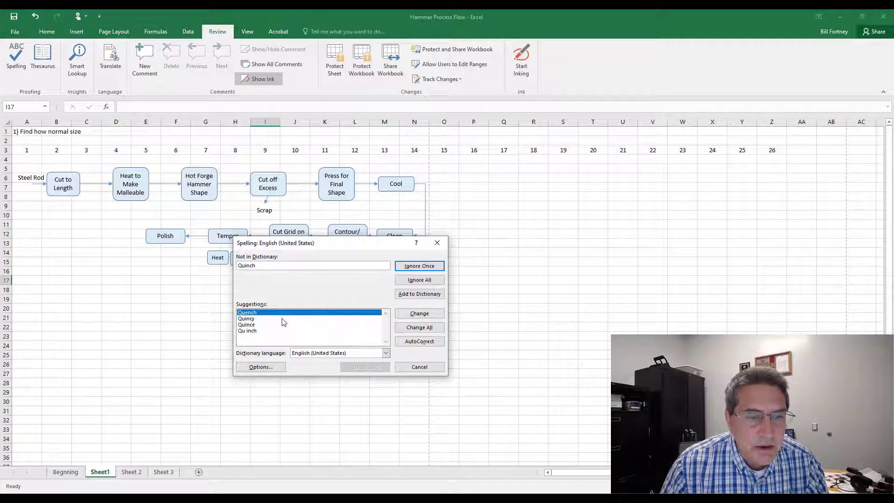
left_click(253, 313)
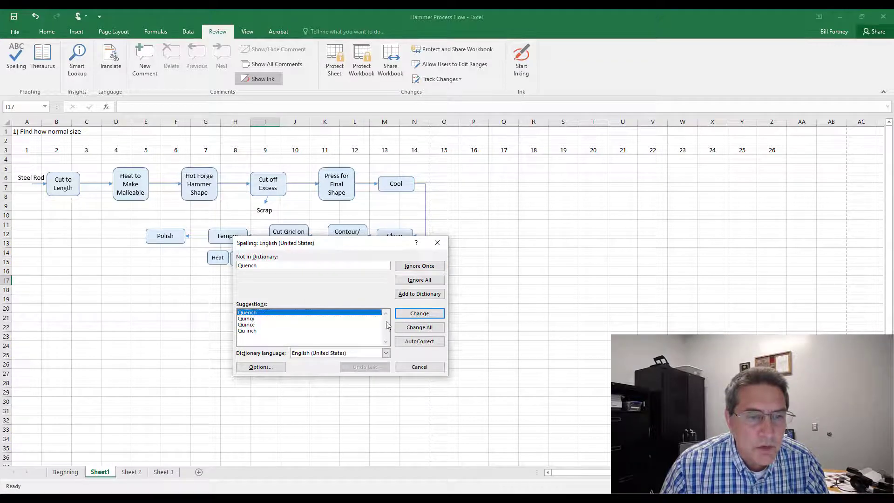
left_click(428, 328)
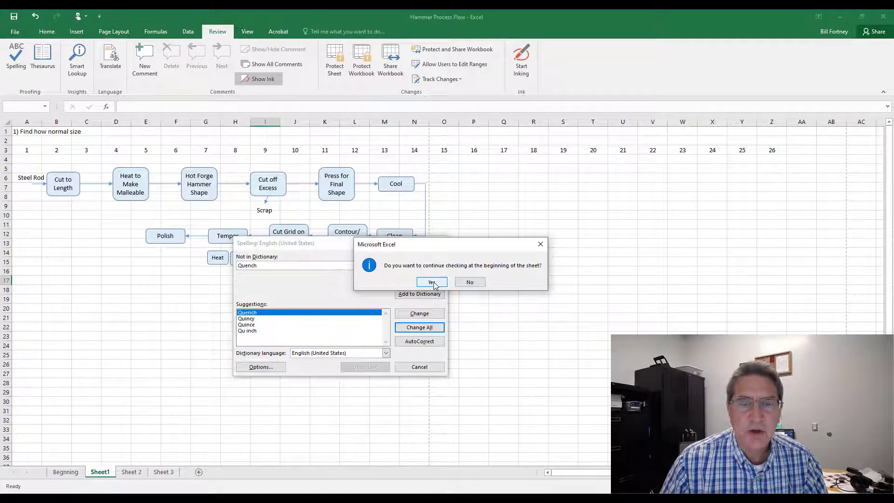
left_click(432, 282)
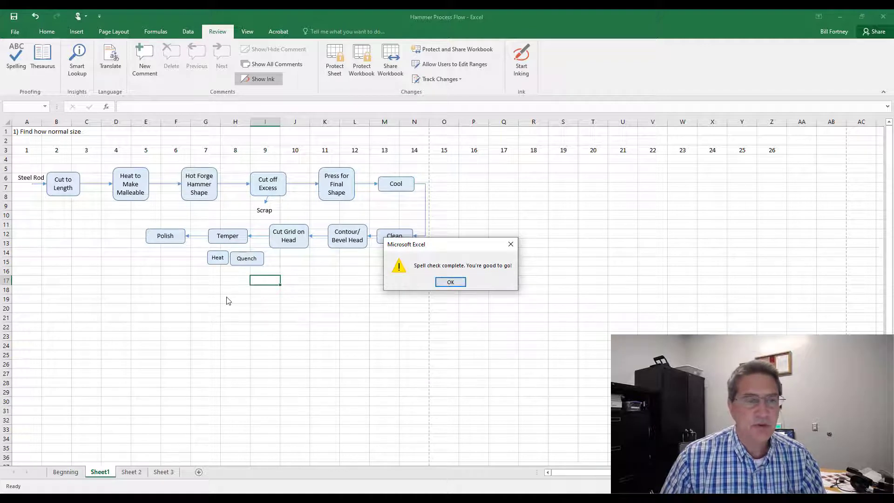
left_click(462, 282)
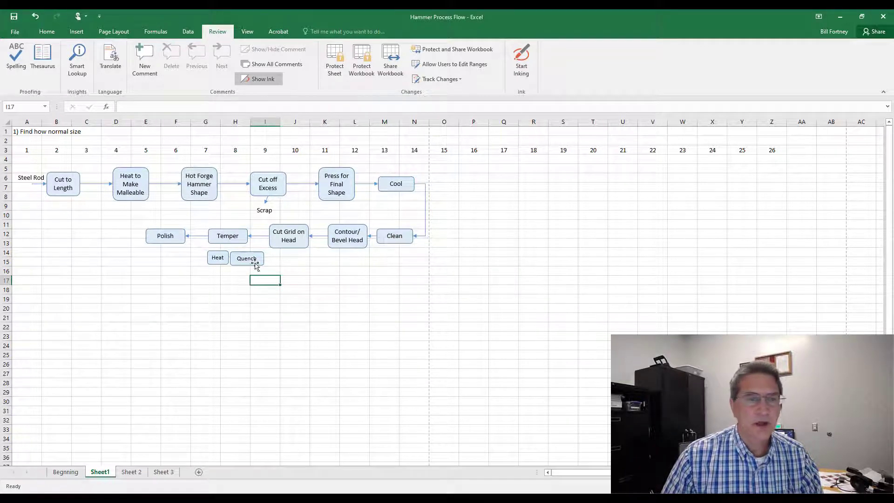
Step: Narrow the Quench shape slightly
left_click(248, 258)
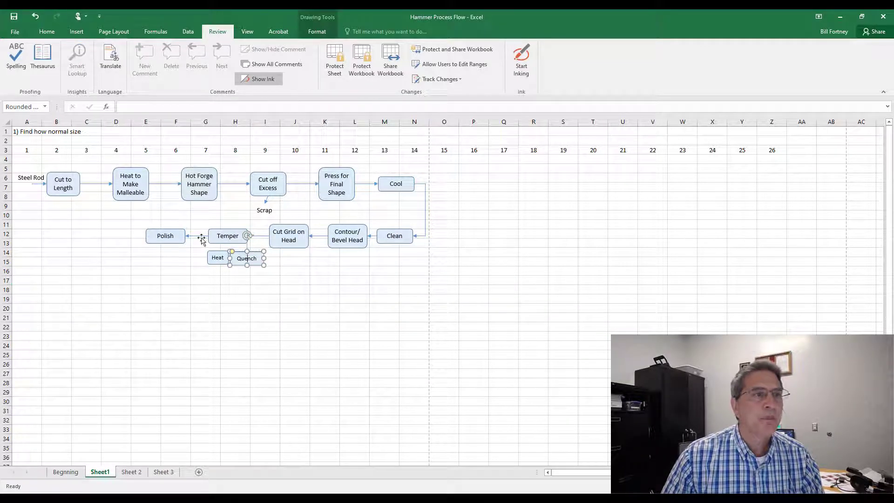
left_click(47, 31)
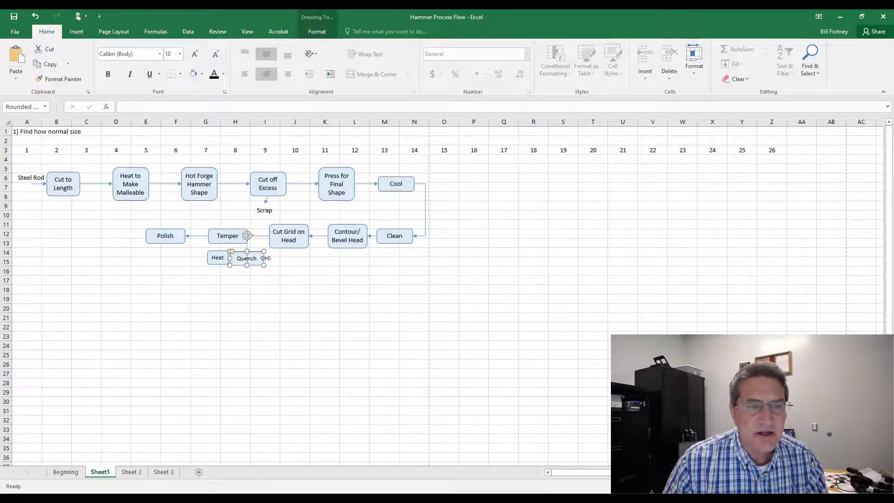
left_click_drag(264, 258, 256, 261)
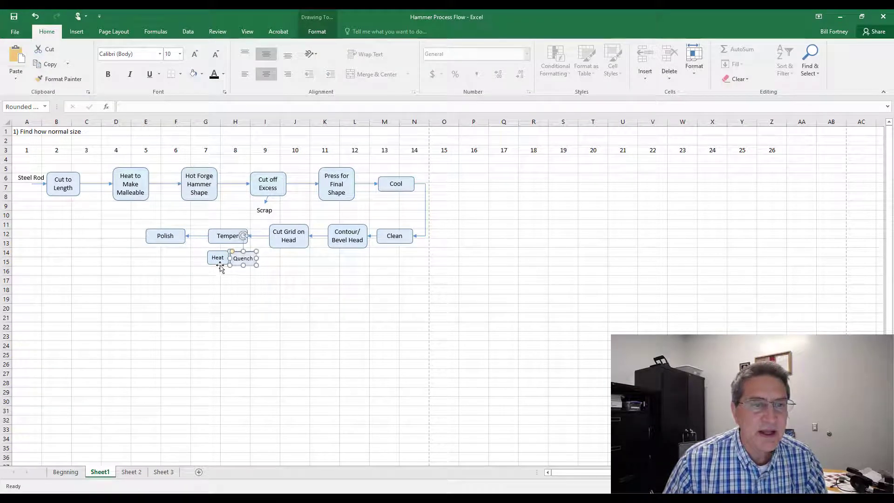
Step: Fill the Heat and Quench shapes with white and move them up just below Temper
left_click(215, 261)
left_click(246, 264, "shift")
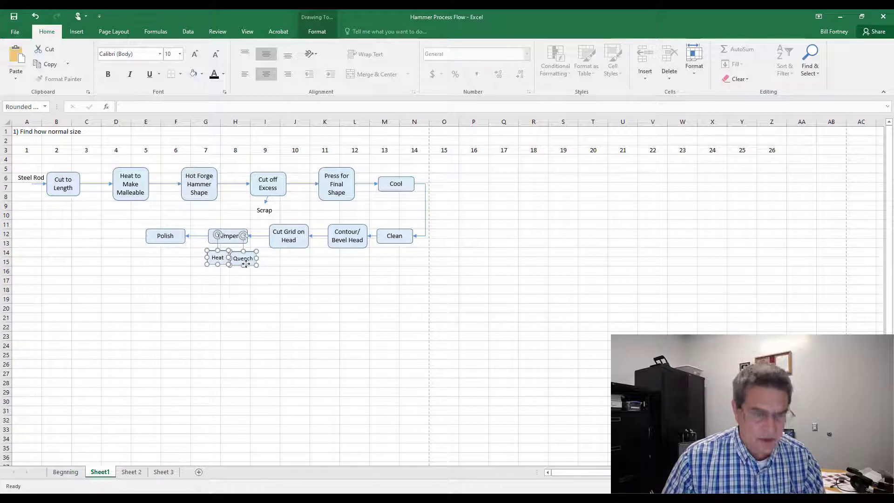
left_click(314, 14)
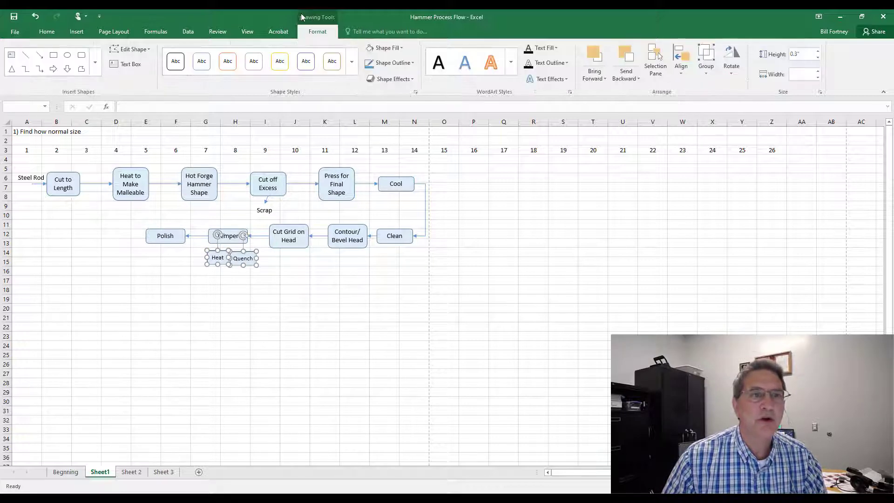
left_click(404, 48)
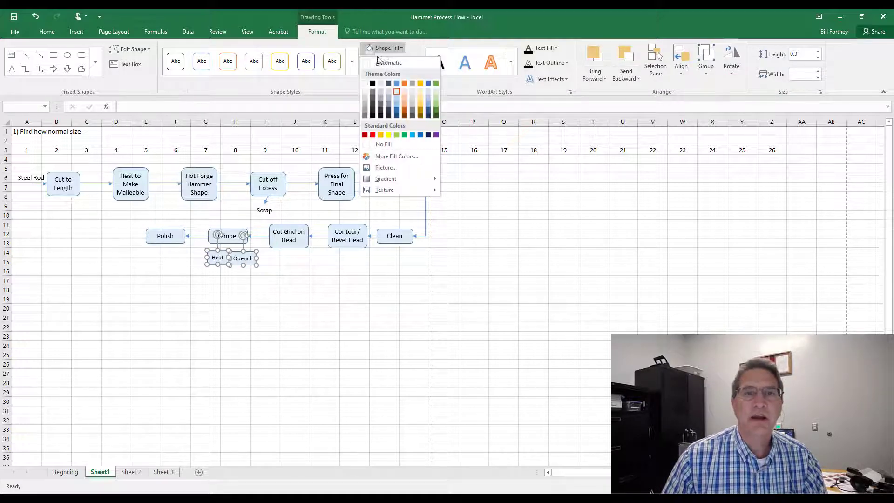
left_click(367, 83)
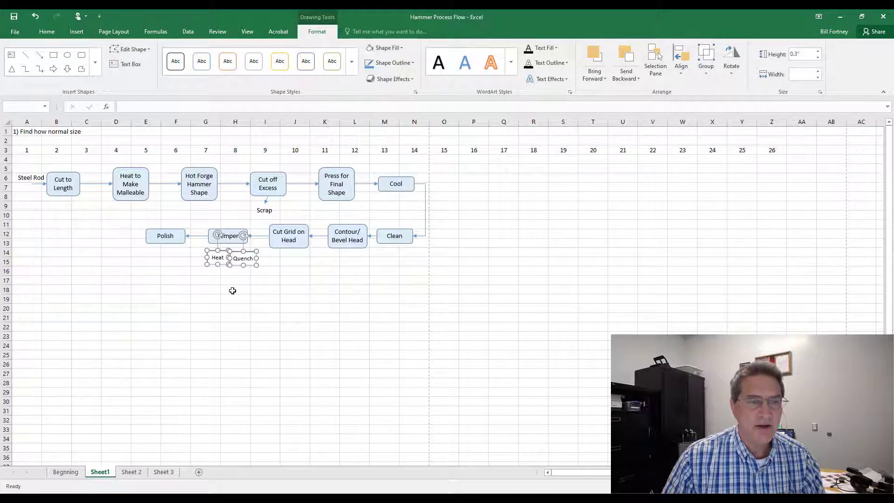
left_click(233, 291)
mouse_move(221, 264)
left_mouse_down()
mouse_move(214, 258)
mouse_move(245, 266)
mouse_move(241, 259)
left_mouse_up()
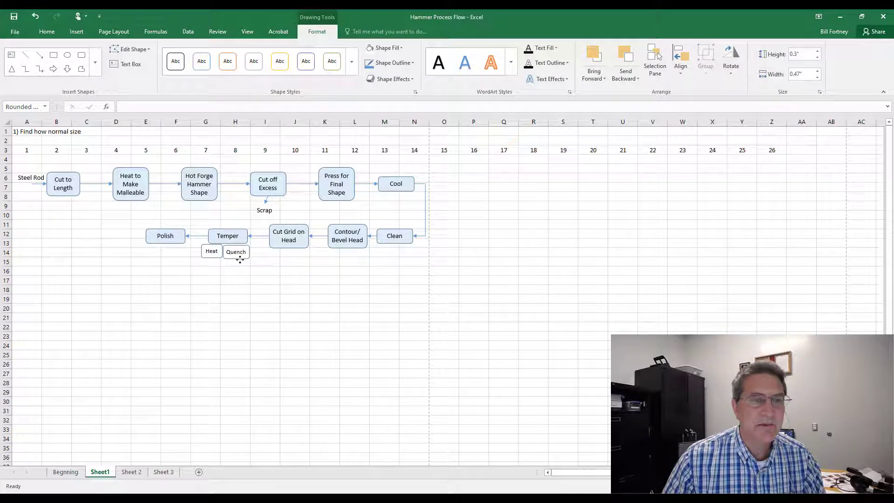
left_click(237, 273)
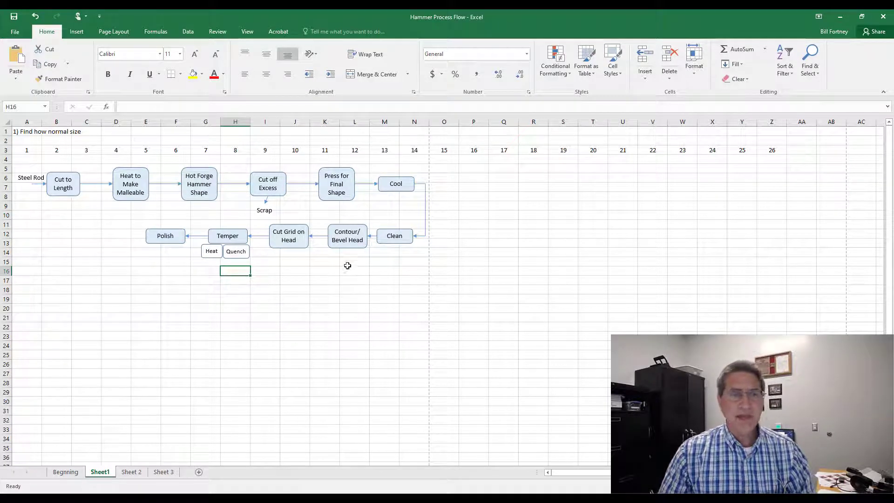
Step: Try moving the Polish shape further left, then undo the move
mouse_move(163, 237)
left_mouse_down()
mouse_move(140, 226)
mouse_move(127, 232)
left_mouse_up()
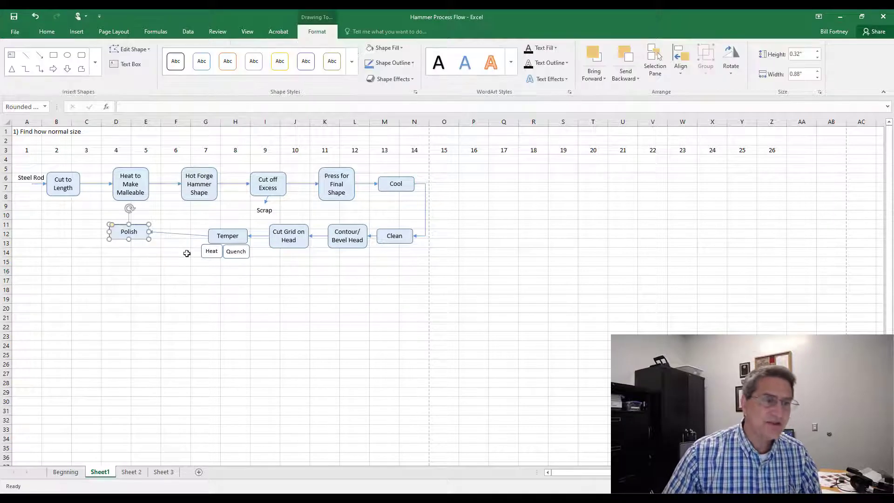
left_click(35, 17)
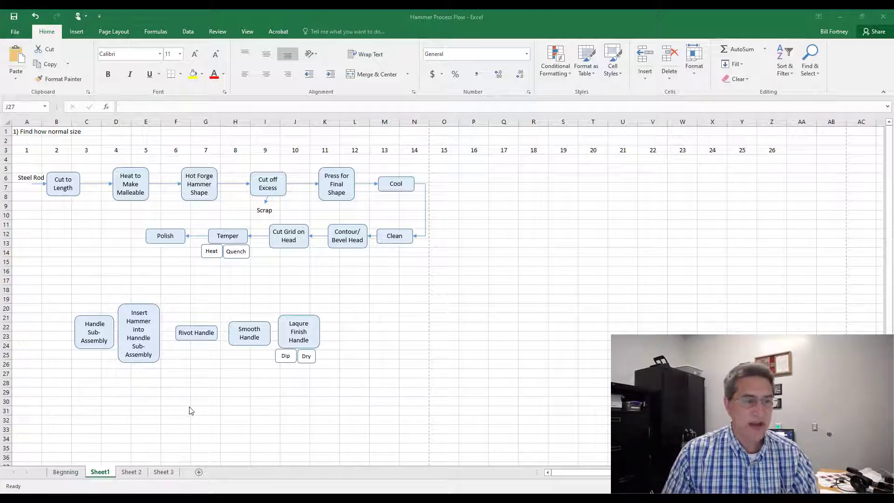
Step: Widen the Insert Hammer into Hanndle Sub-Assembly shape and narrow the Rivot Handle shape
left_click(160, 333)
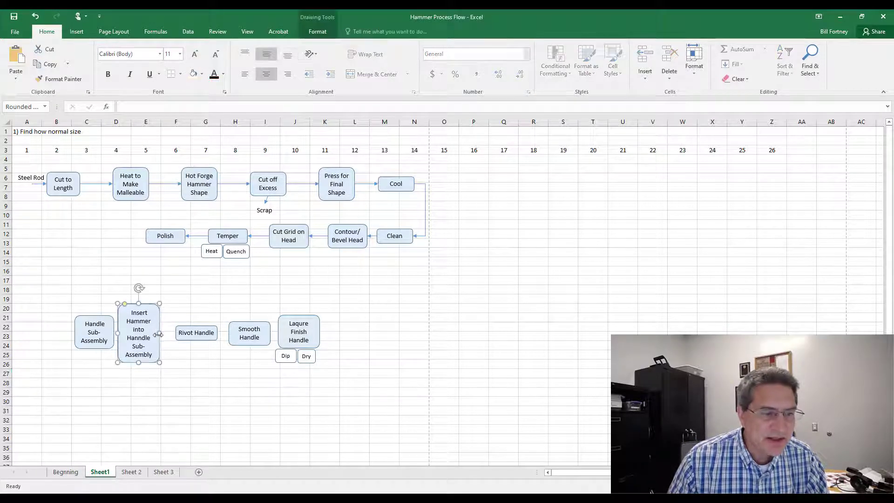
left_click_drag(161, 332, 175, 333)
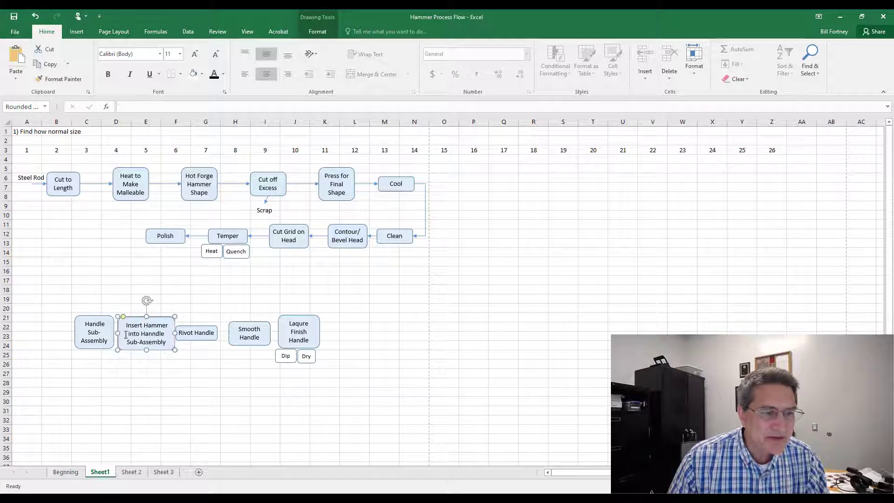
left_click(206, 333)
left_click_drag(217, 332, 209, 346)
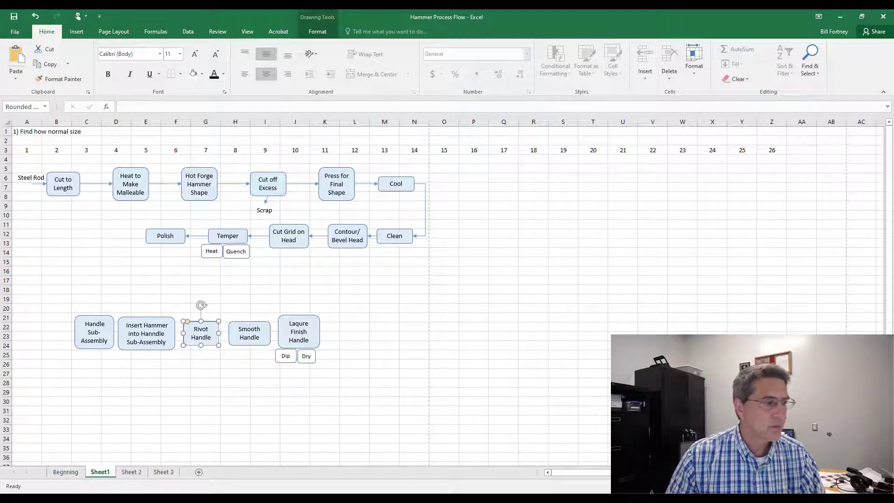
Step: Move the Laqure Finish Handle shape together with Dip and Dry right to about columns L–M
left_click(283, 327)
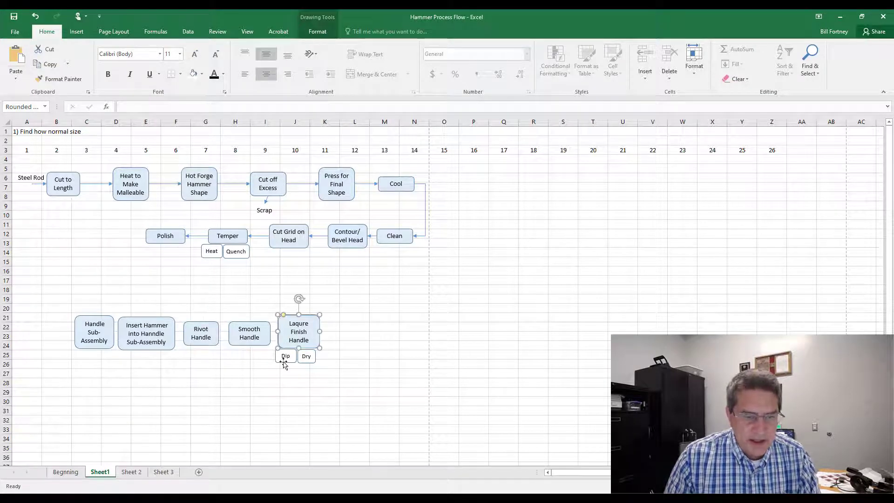
left_click(284, 362, "shift")
left_click(306, 357, "shift")
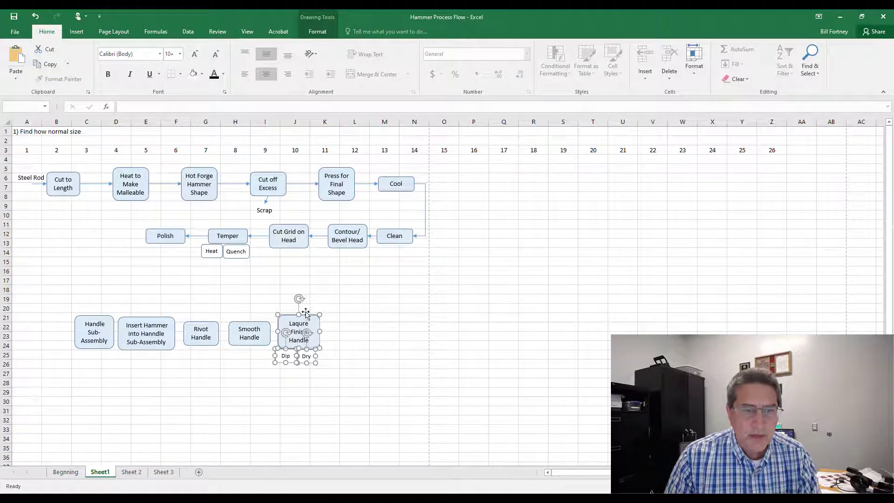
left_click_drag(305, 313, 383, 307)
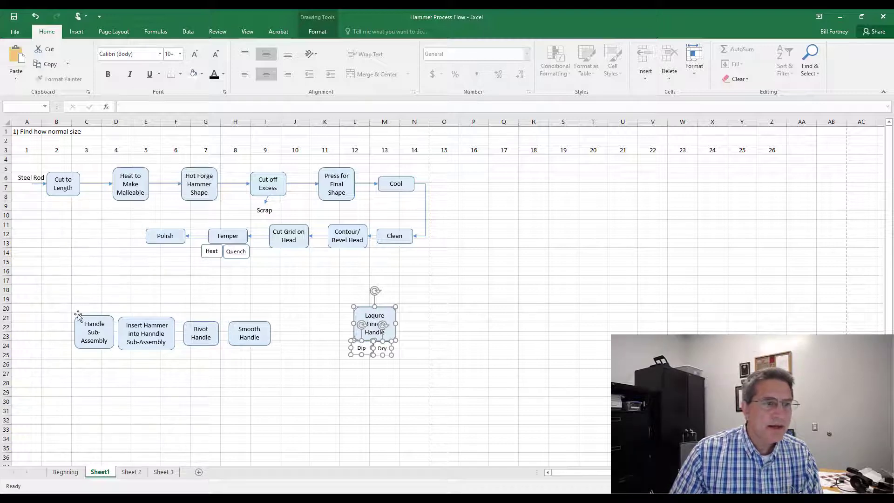
Step: Distribute the five handle sub-assembly process shapes evenly in their row, from Handle Sub-Assembly to Laqure Finish Handle
left_click(90, 332)
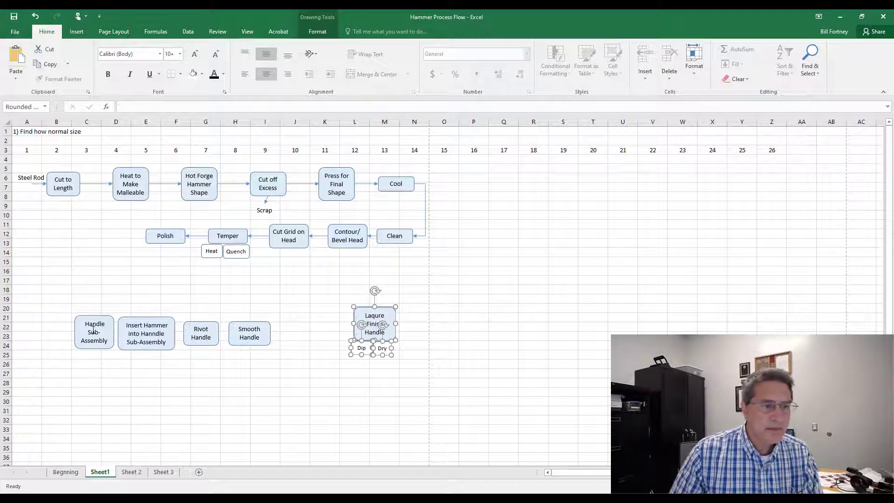
left_click(135, 336, "shift")
left_click(200, 335, "shift")
left_click(249, 335, "shift")
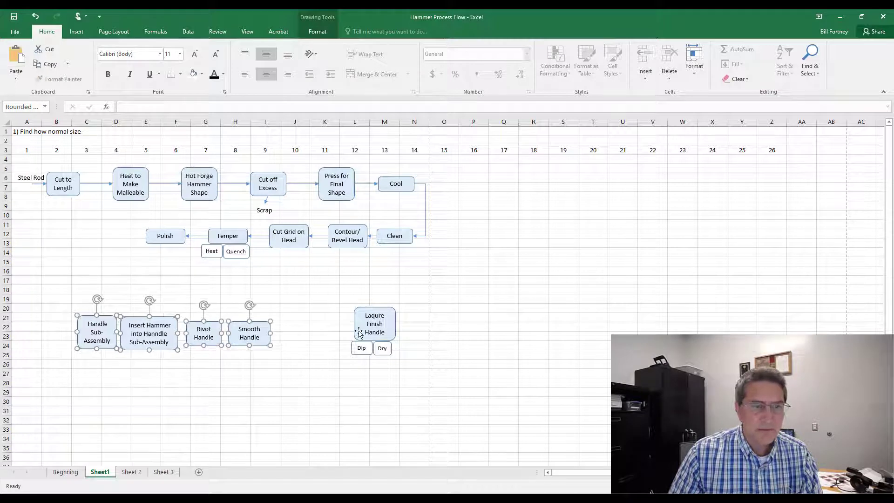
left_click(359, 332, "shift")
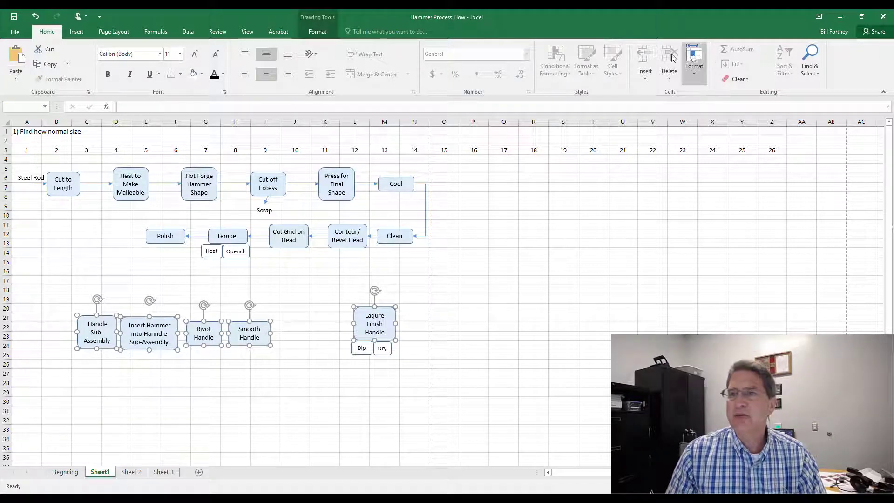
left_click(318, 32)
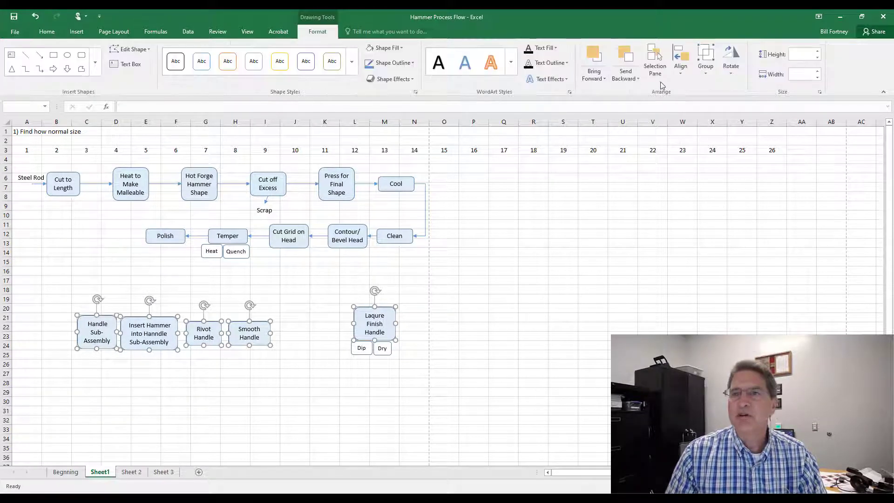
left_click(681, 63)
left_click(722, 163)
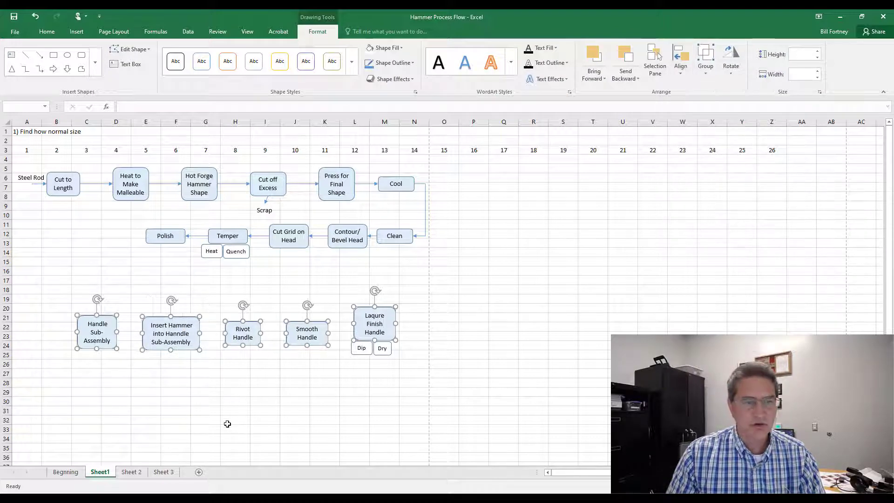
left_click(184, 399)
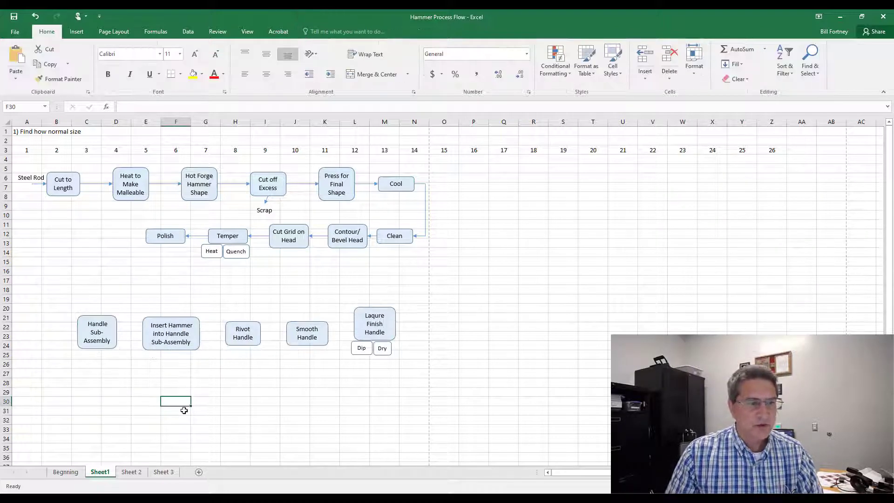
Step: Connect the handle sub-assembly shapes in sequence with straight arrows
left_click(77, 31)
left_click(182, 50)
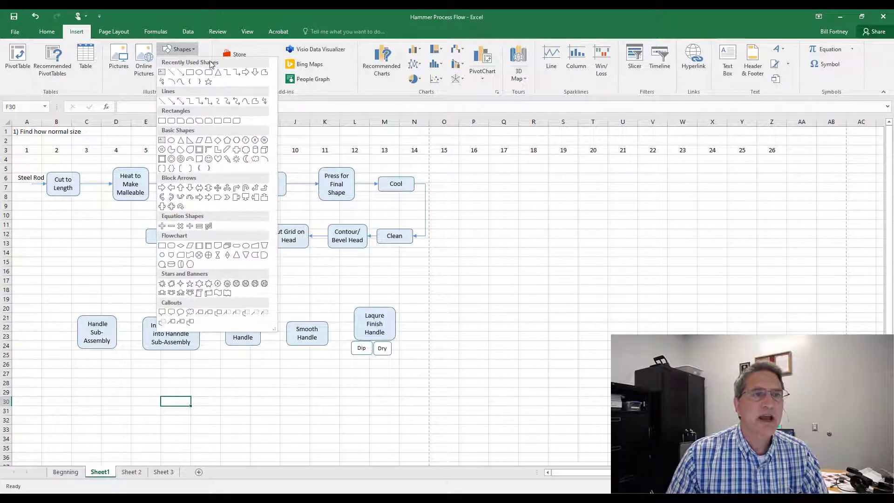
left_click(181, 72)
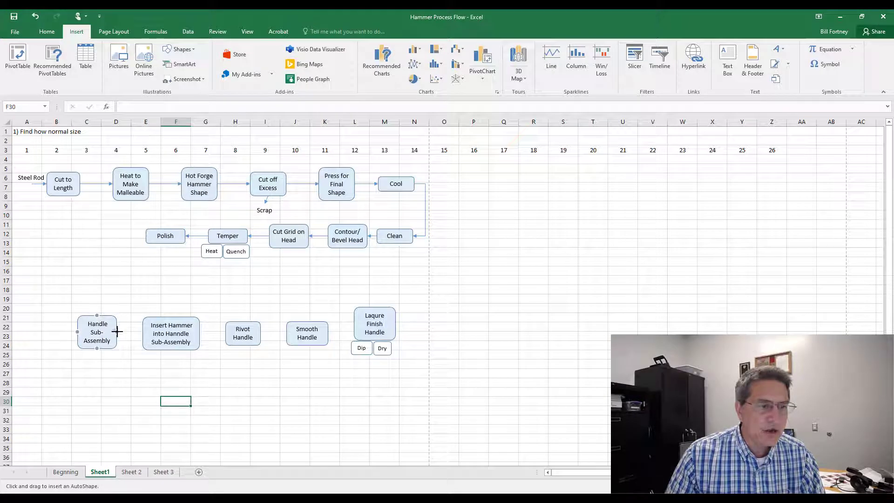
left_click_drag(134, 329, 143, 333)
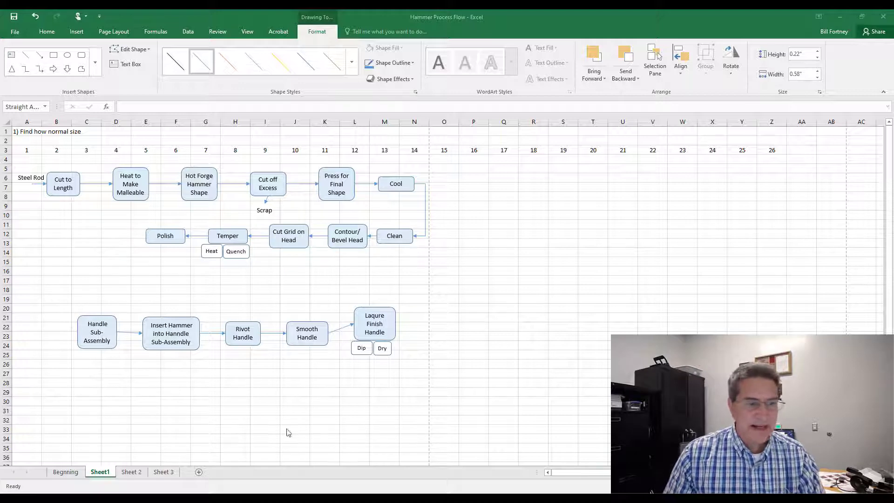
Step: Align the five handle sub-assembly shapes on their middles
left_click(97, 349)
left_click(163, 347, "shift")
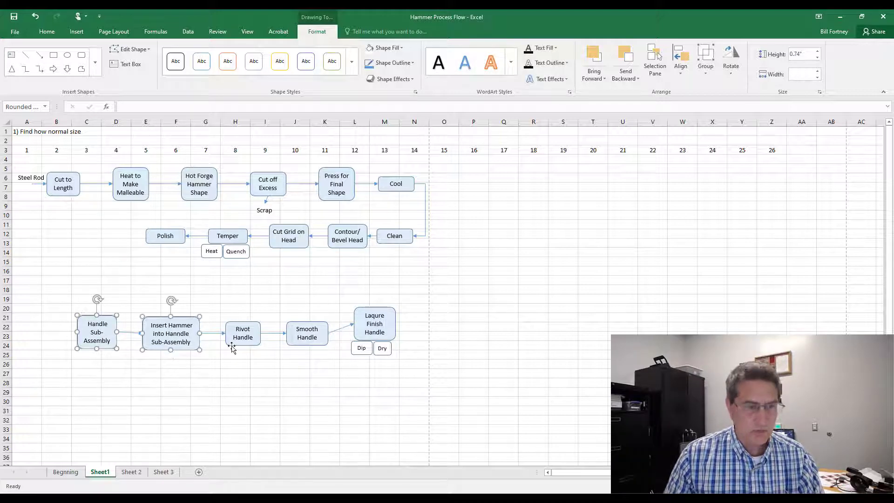
left_click(235, 343, "shift")
left_click(305, 344, "shift")
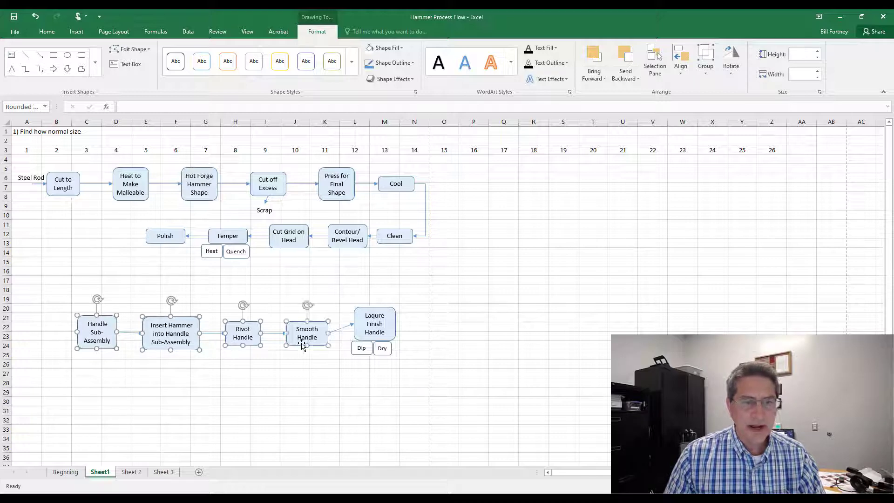
left_click(382, 334, "shift")
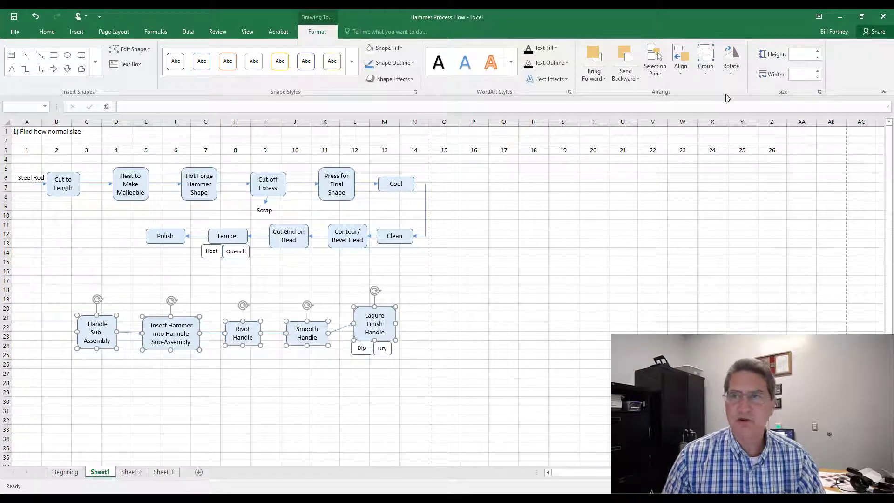
left_click(681, 77)
left_click(695, 131)
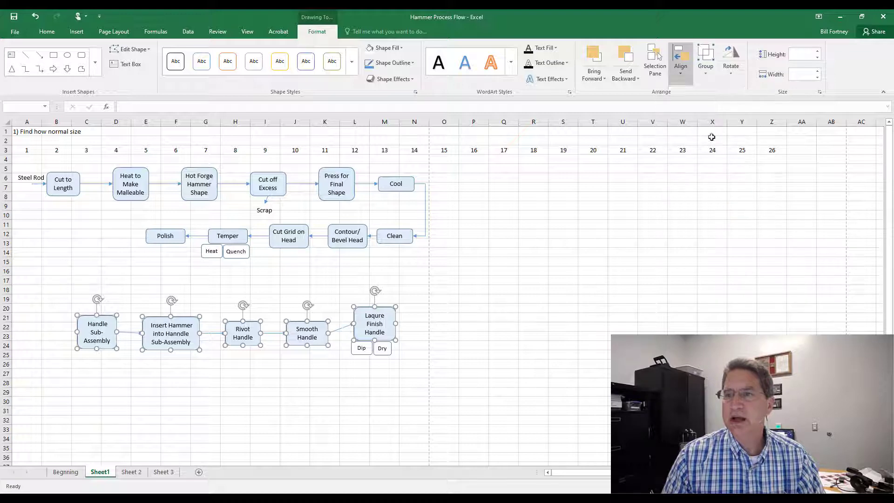
left_click(316, 418)
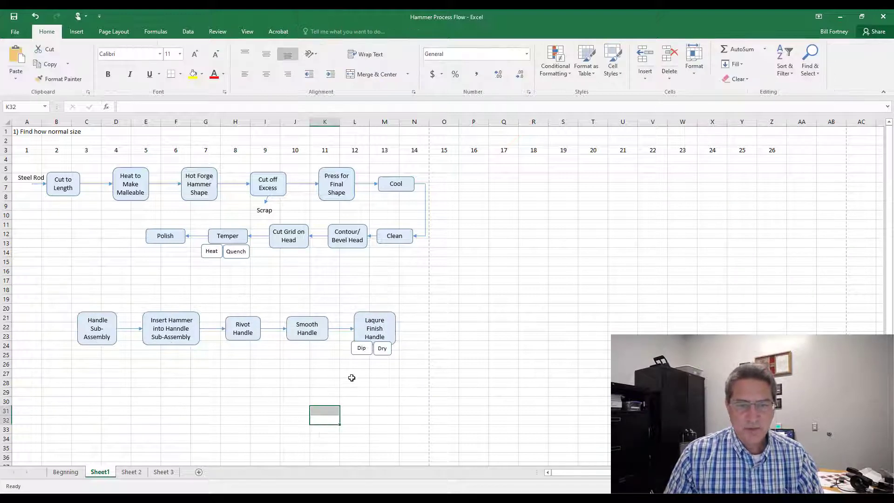
Step: Move the Dip and Dry shapes slightly down below Laqure Finish Handle
left_click(362, 354)
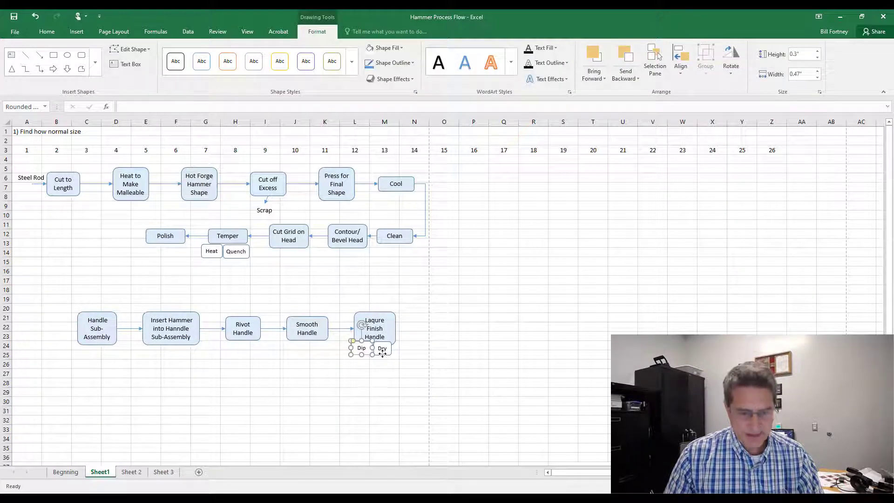
left_click(383, 354, "shift")
left_click_drag(386, 356, 388, 361)
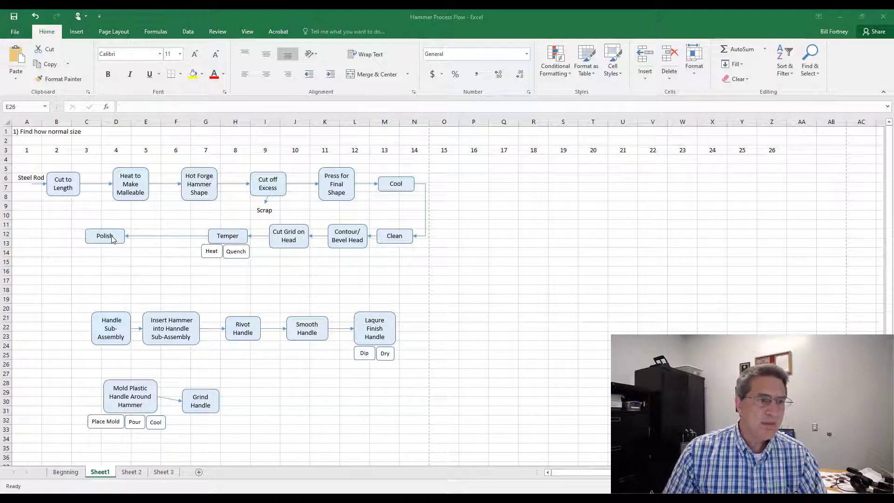
Step: Copy the Steel Rod label to a spot above the Polish arrow and change its text to Hammer
left_click(26, 177)
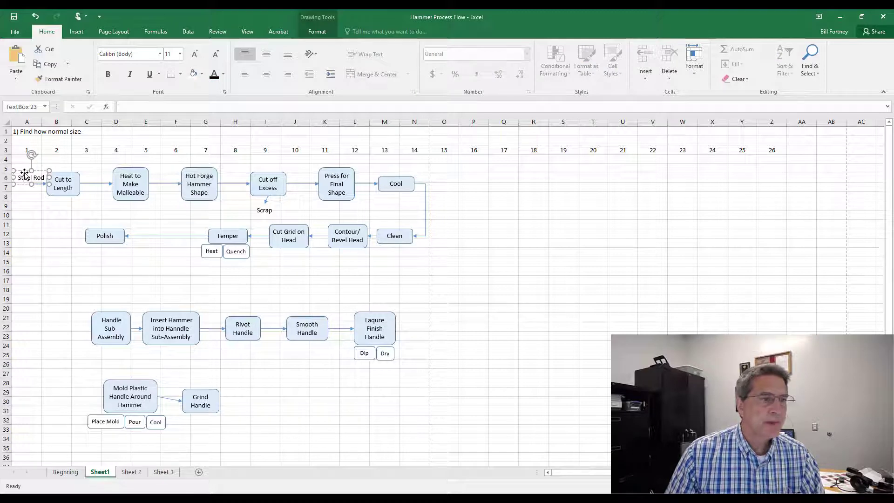
triple_click(25, 176)
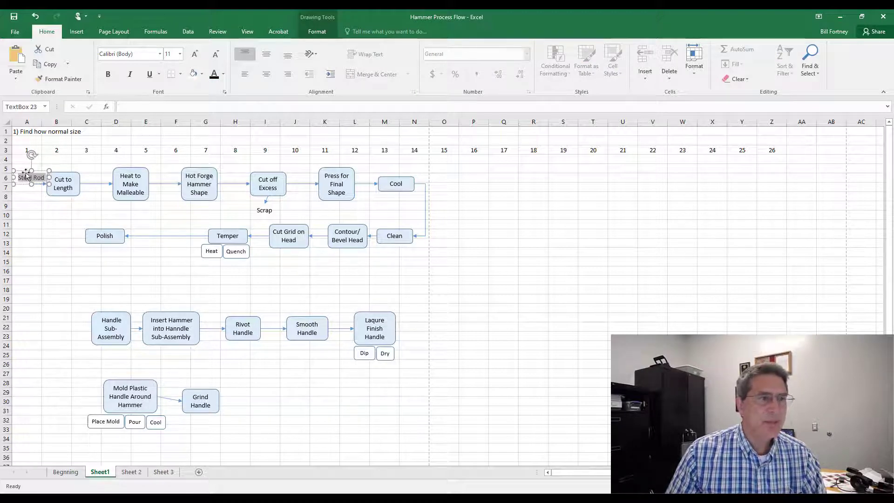
left_click_drag(26, 176, 141, 224)
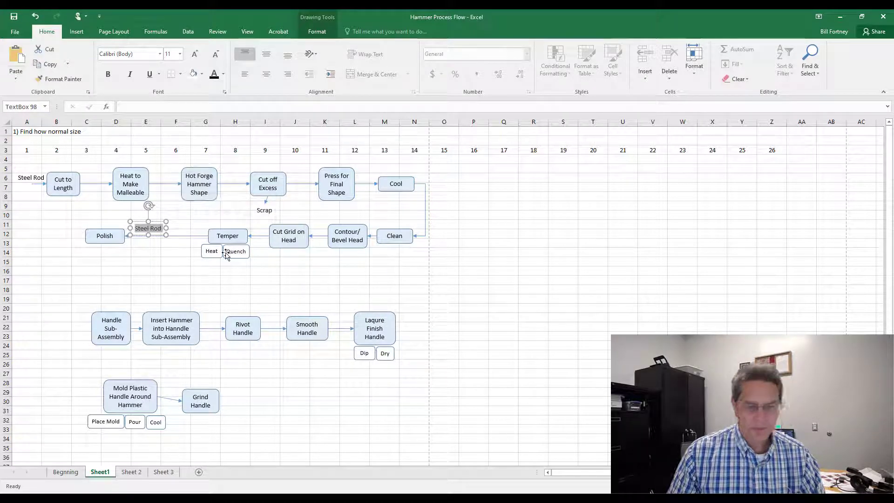
type("Hammer")
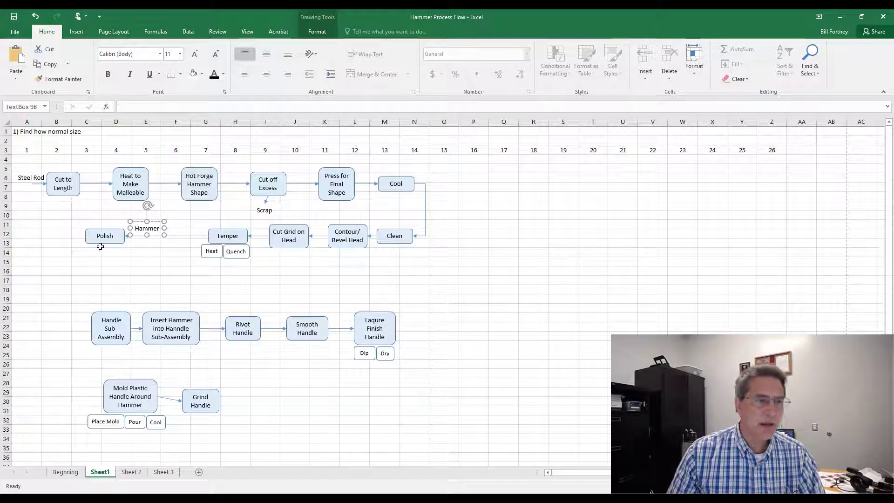
left_click(112, 273)
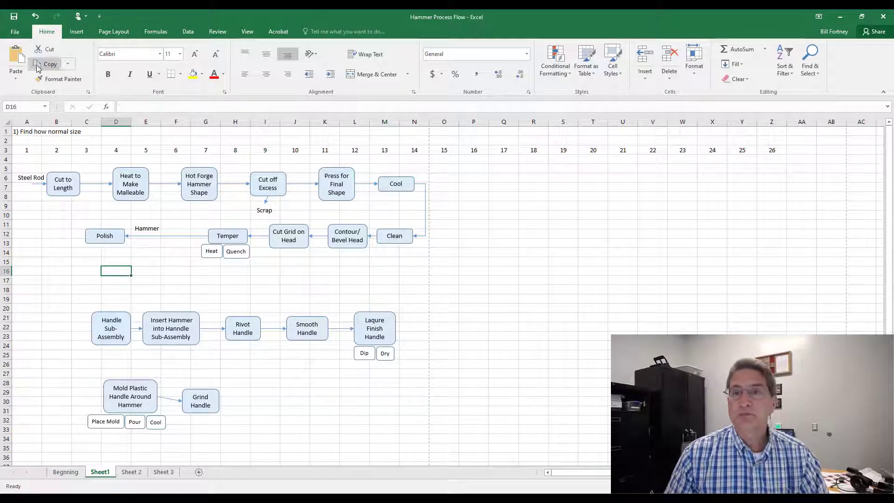
Step: Draw a small circle in column A around row 26 as a junction point
left_click(76, 33)
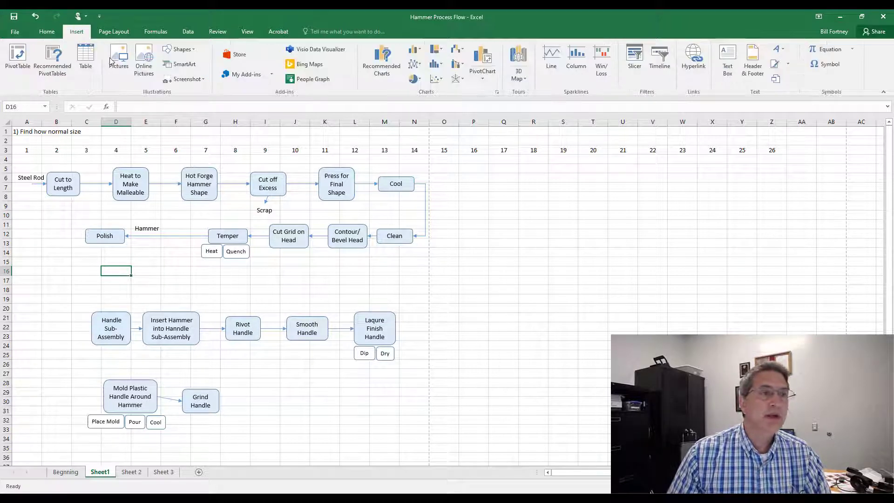
left_click(179, 51)
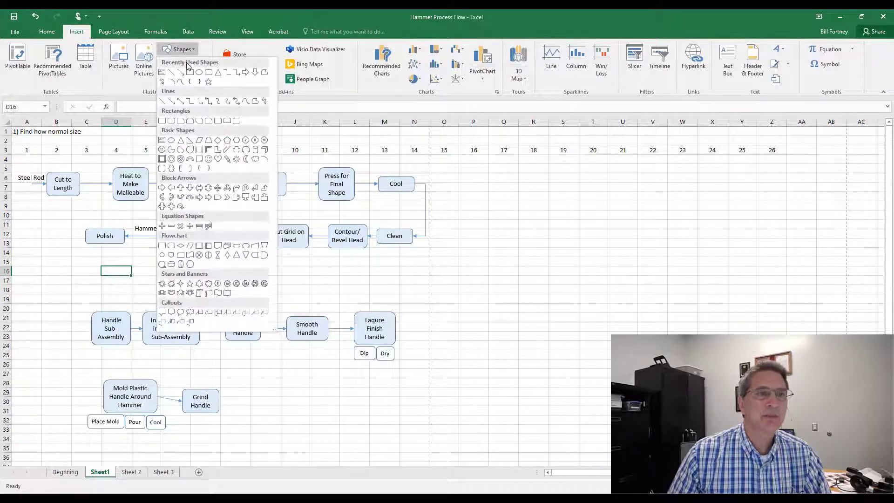
left_click(199, 73)
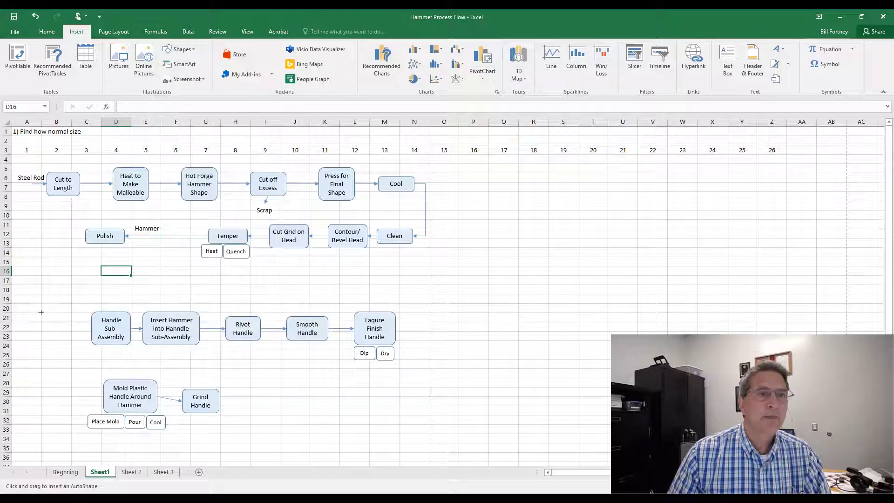
left_click_drag(34, 329, 50, 363)
left_click(37, 363)
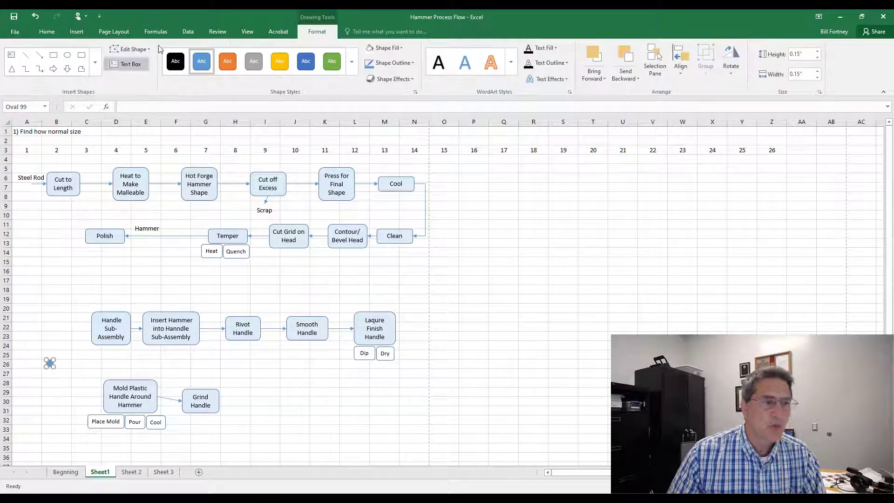
Step: Link Polish to the circle and the circle to Handle Sub-Assembly with elbow arrow connectors
left_click(95, 62)
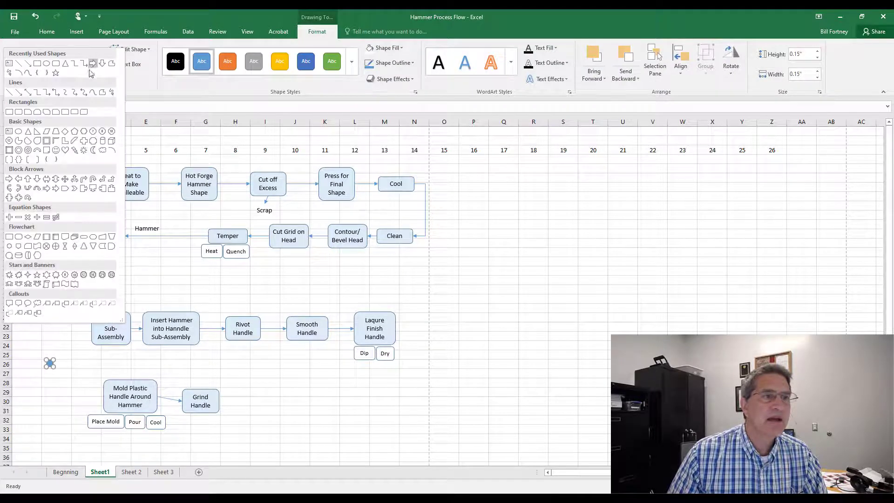
left_click(83, 66)
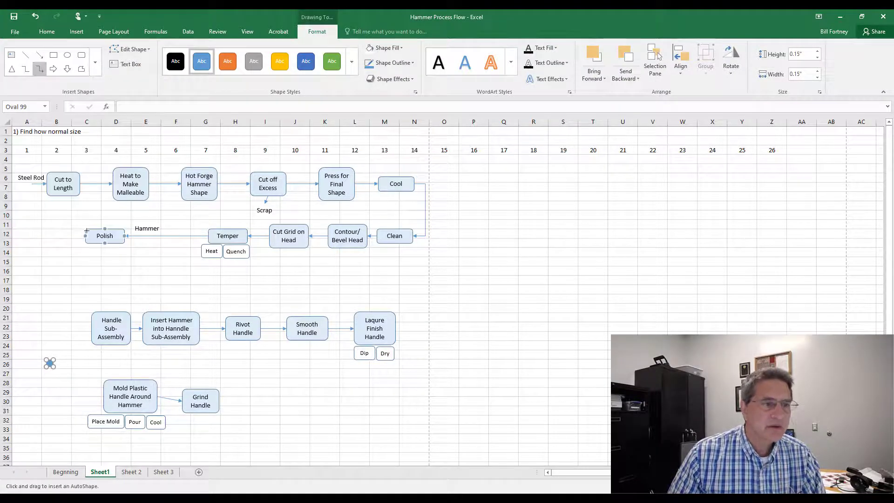
left_click_drag(84, 236, 50, 359)
left_click(39, 69)
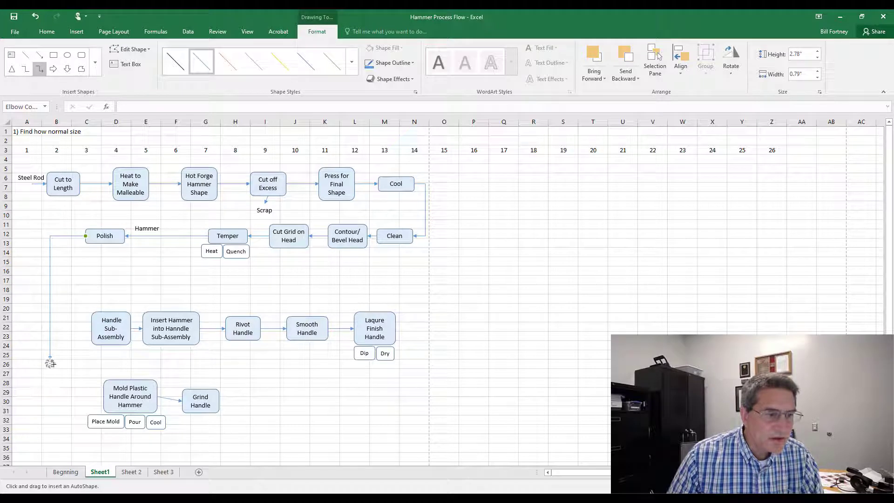
left_click_drag(50, 363, 91, 328)
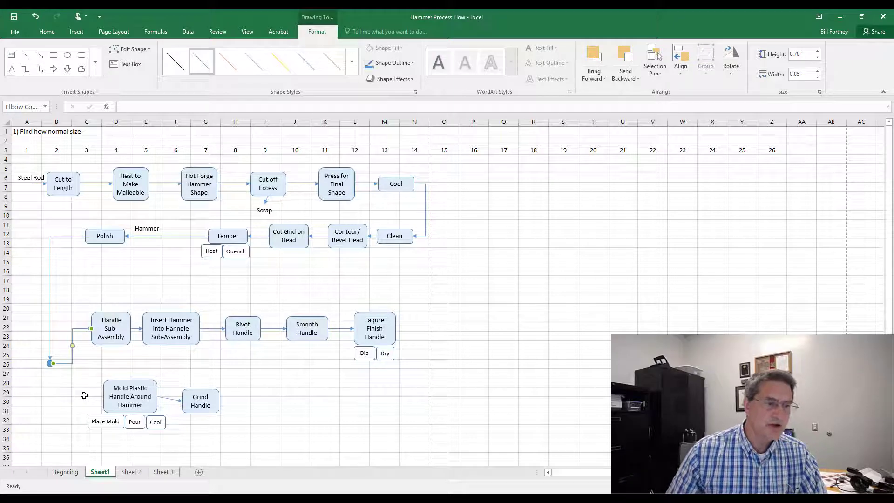
Step: Group the Mold Plastic Handle Around Hammer shape with its Place Mold, Pour and Cool sub-step boxes
left_click(108, 396)
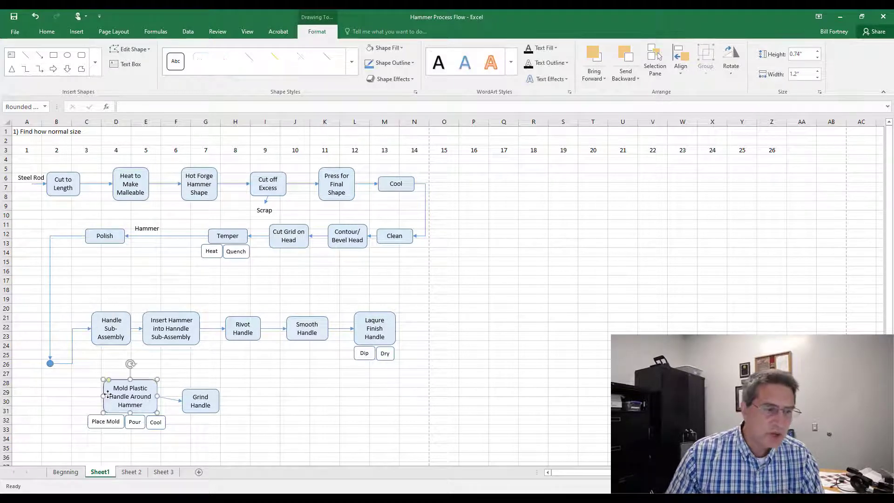
left_click(106, 425, "shift")
left_click(135, 424, "shift")
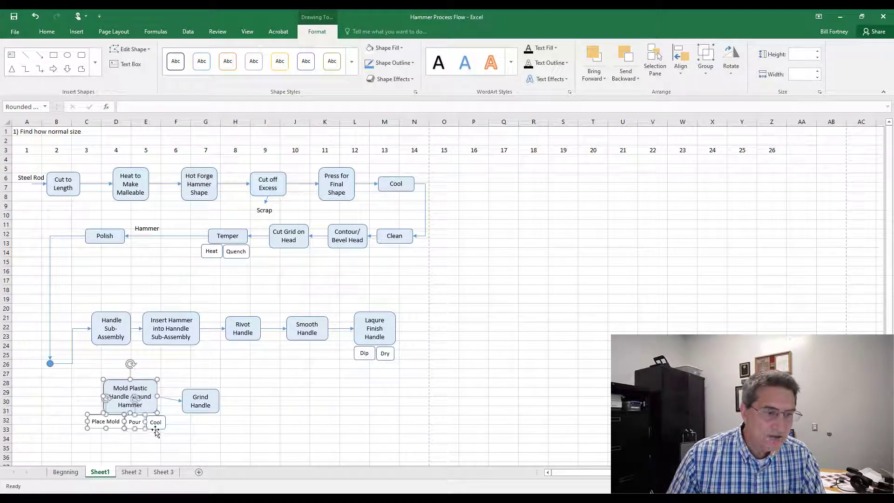
left_click(156, 425, "shift")
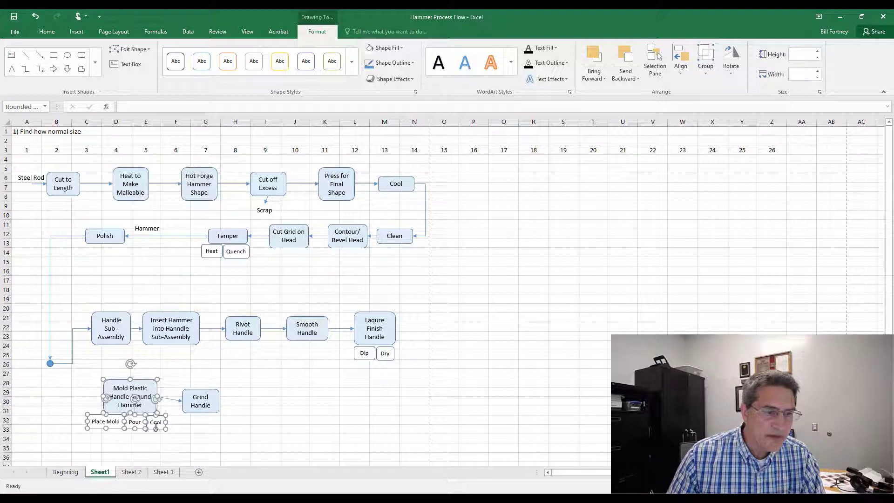
right_click(136, 382)
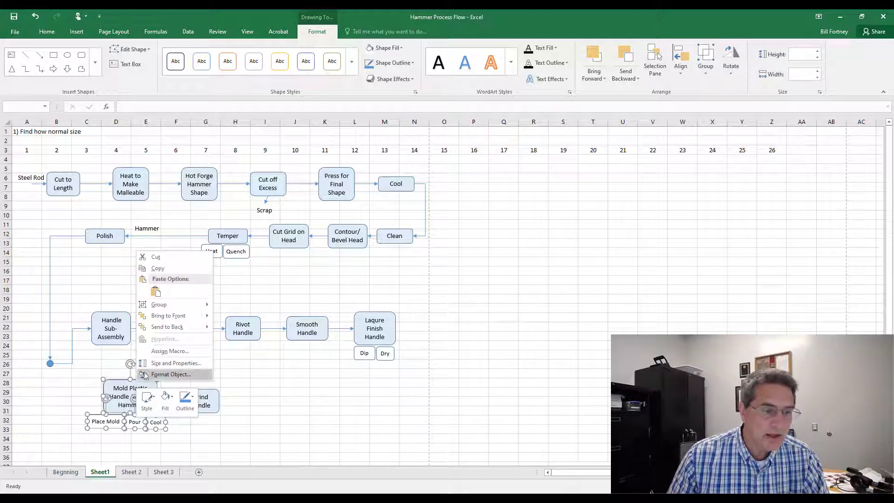
mouse_move(159, 305)
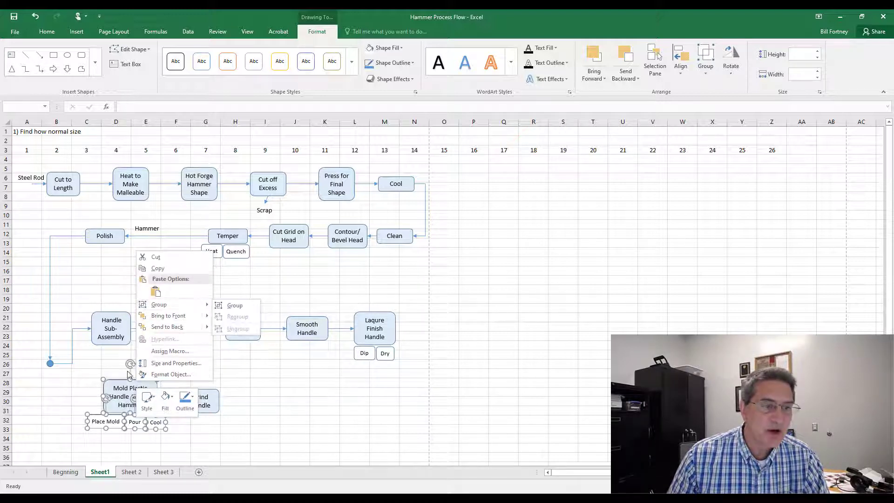
left_click(315, 18)
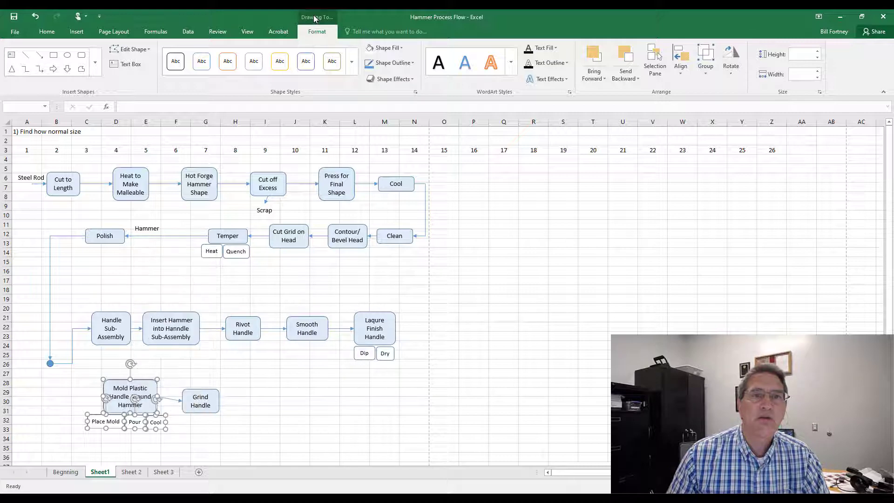
left_click(705, 63)
left_click(716, 93)
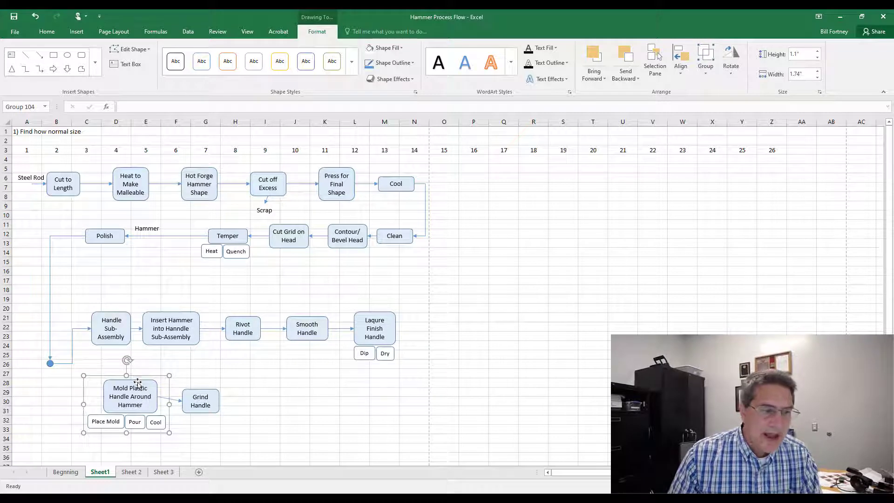
Step: Reposition the grouped Mold Plastic Handle shapes just below the junction circle, around rows 27 to 32
left_click_drag(141, 375, 130, 313)
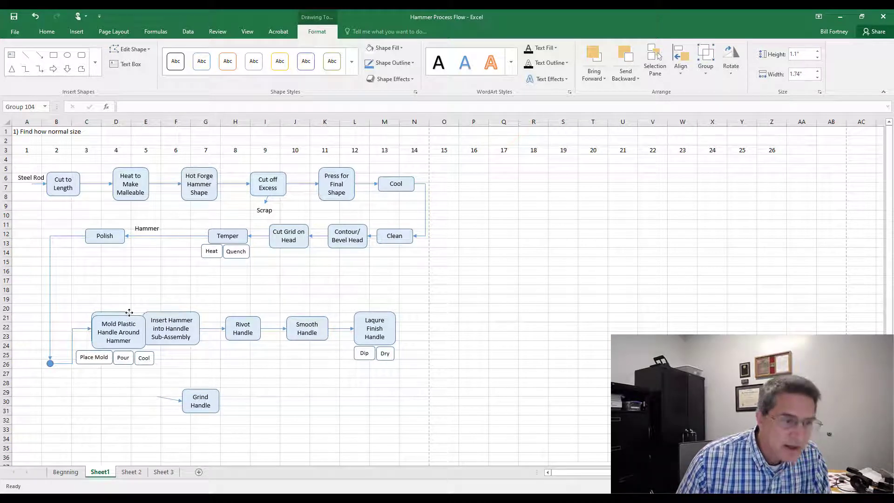
key("Right")
key("Right")
key("Right")
key("Left")
key("Left")
key("Left")
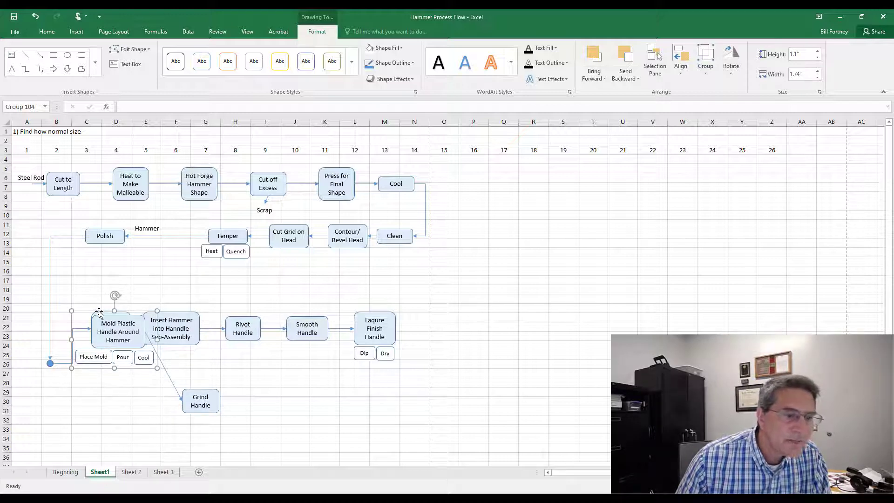
left_click_drag(98, 313, 105, 371)
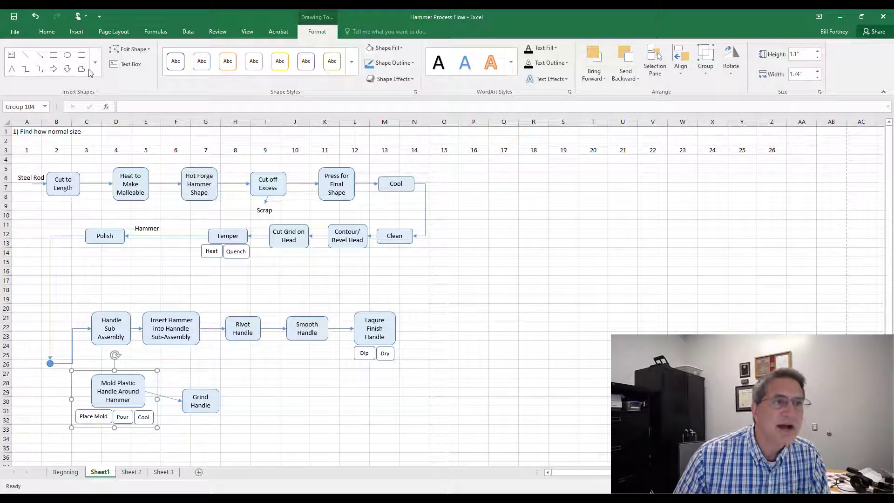
Step: Connect the junction circle to Mold Plastic Handle Around Hammer with an elbow arrow connector
left_click(41, 71)
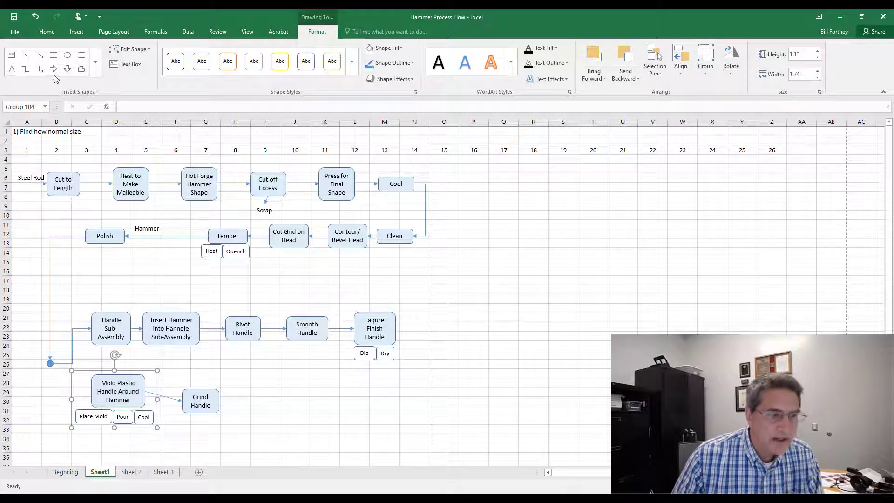
left_click(48, 413)
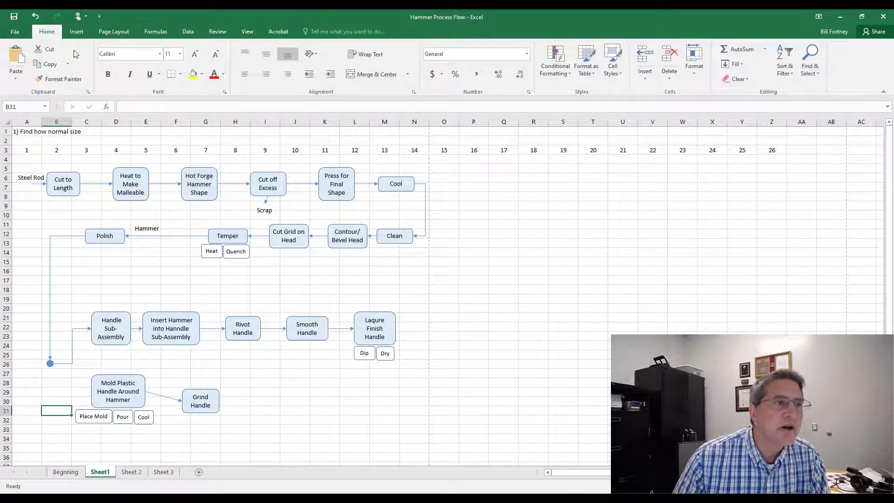
left_click(77, 31)
left_click(176, 48)
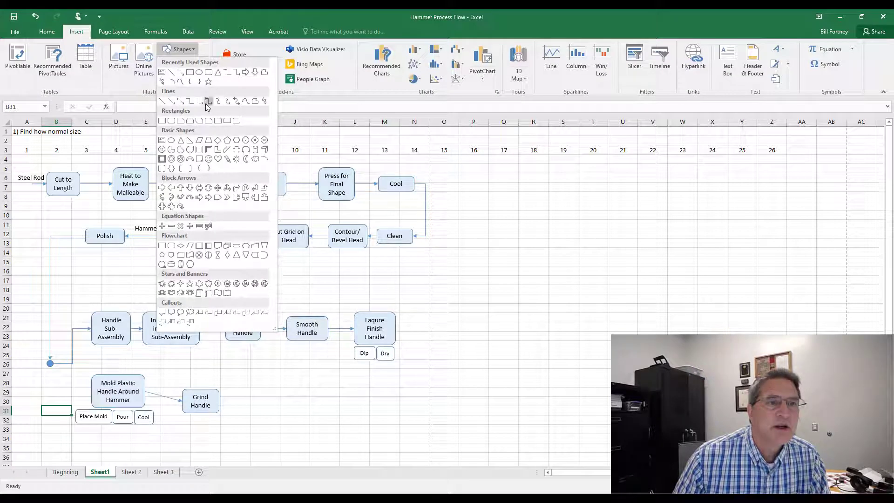
left_click(208, 102)
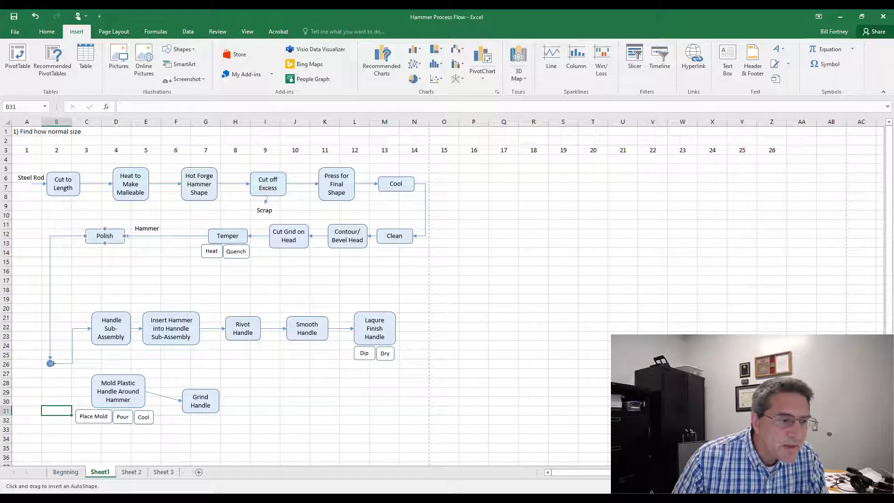
left_click_drag(50, 364, 92, 391)
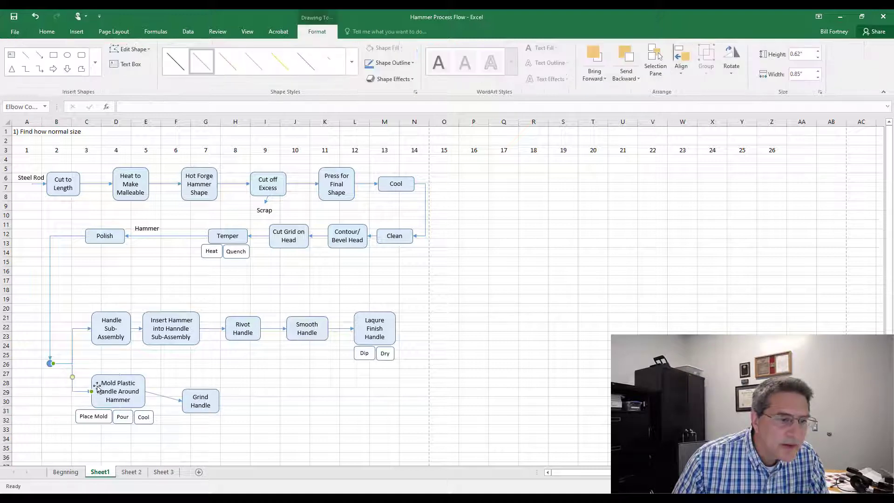
left_click(244, 447)
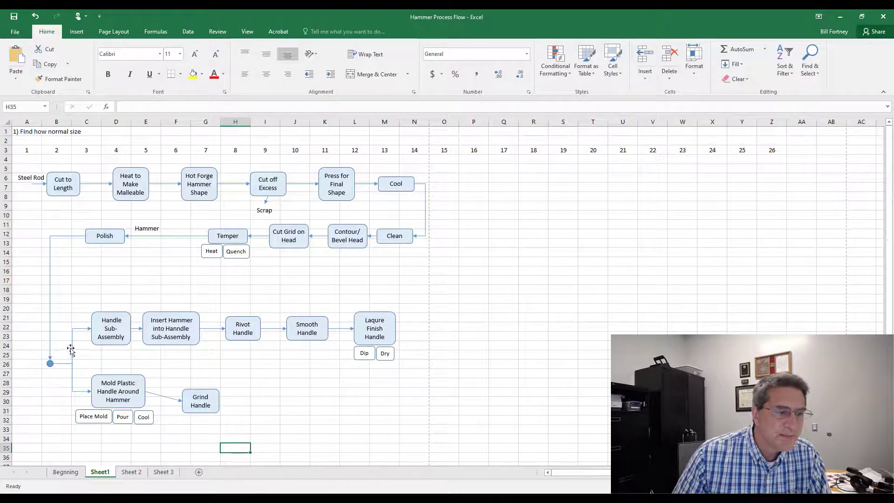
Step: Adjust the bend and end of the elbow connector leading to Mold Plastic Handle Around Hammer
left_click(72, 379)
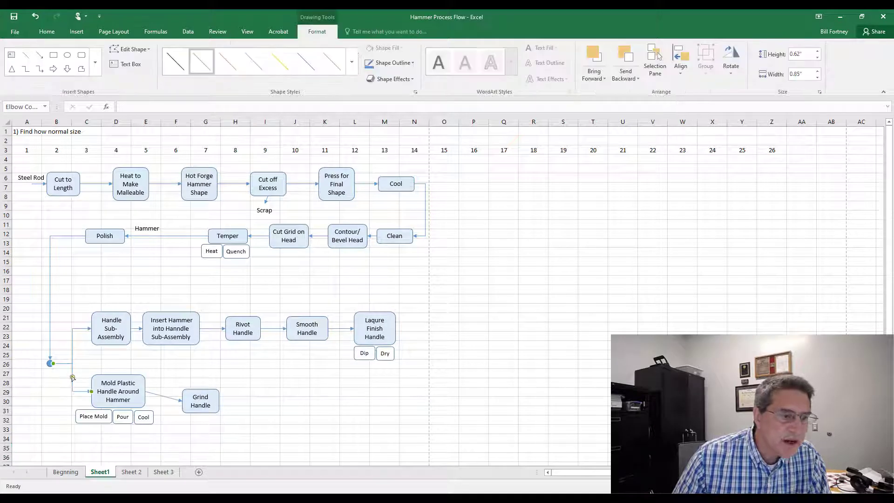
left_click_drag(73, 379, 66, 379)
mouse_move(84, 385)
left_mouse_down()
mouse_move(65, 386)
mouse_move(80, 386)
mouse_move(71, 383)
left_mouse_up()
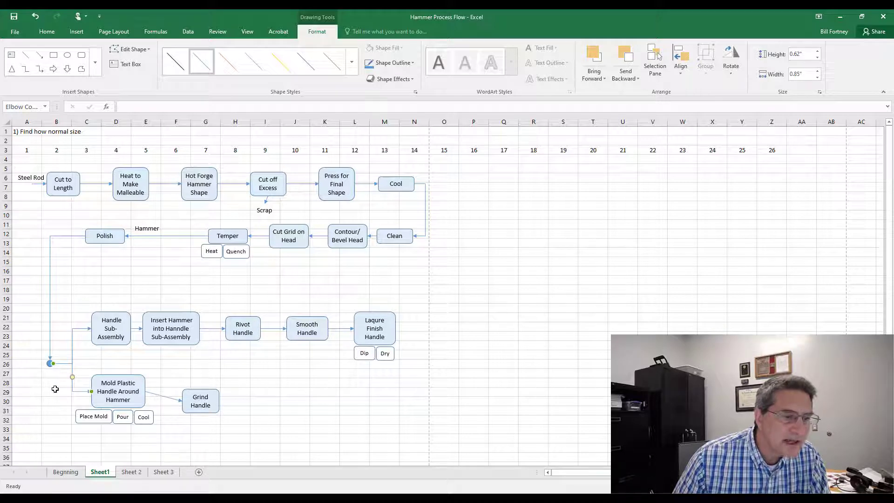
left_click(54, 391)
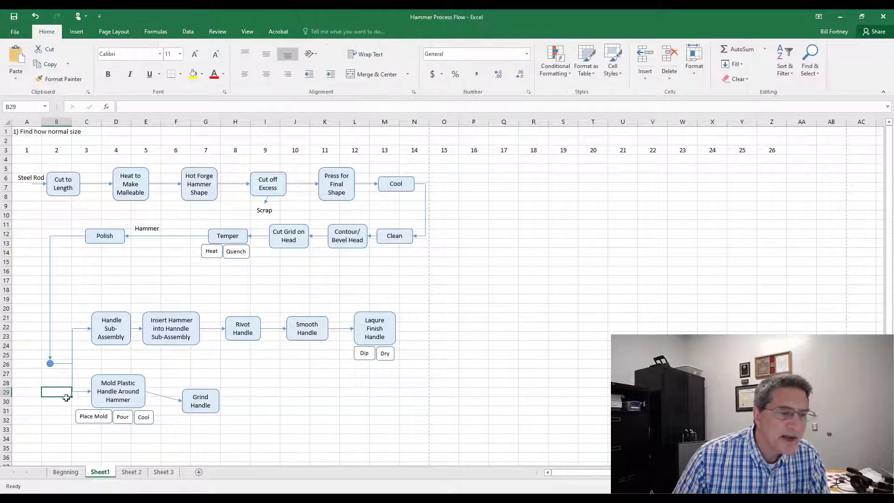
Step: Copy the Hammer label onto the vertical line near row 18 and give it a white shape fill
left_click(152, 231)
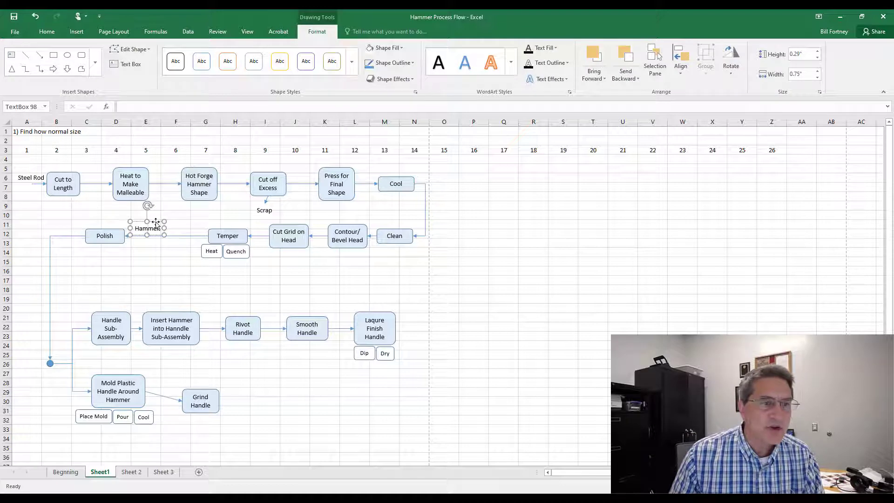
left_click_drag(154, 229, 95, 283)
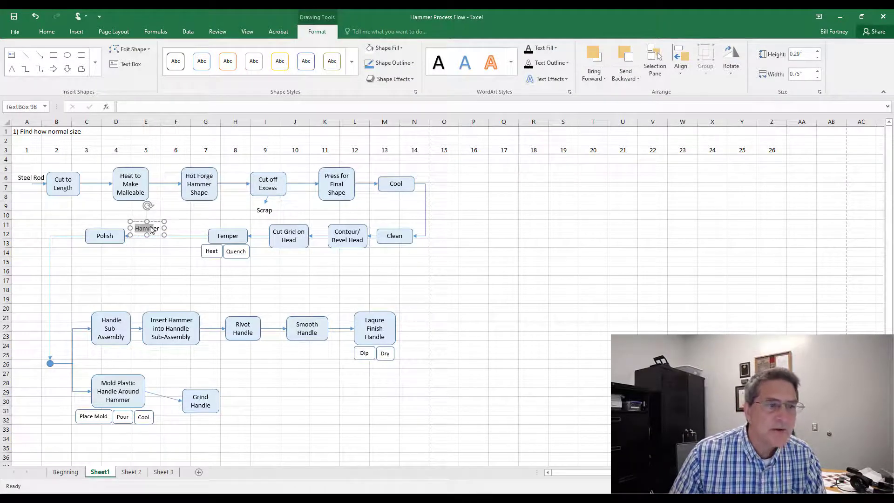
left_click_drag(151, 230, 57, 284)
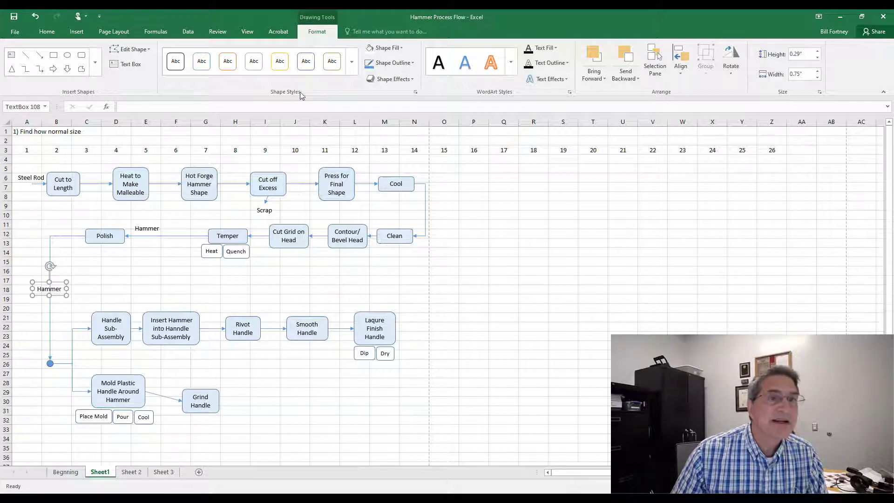
left_click(404, 49)
left_click(366, 84)
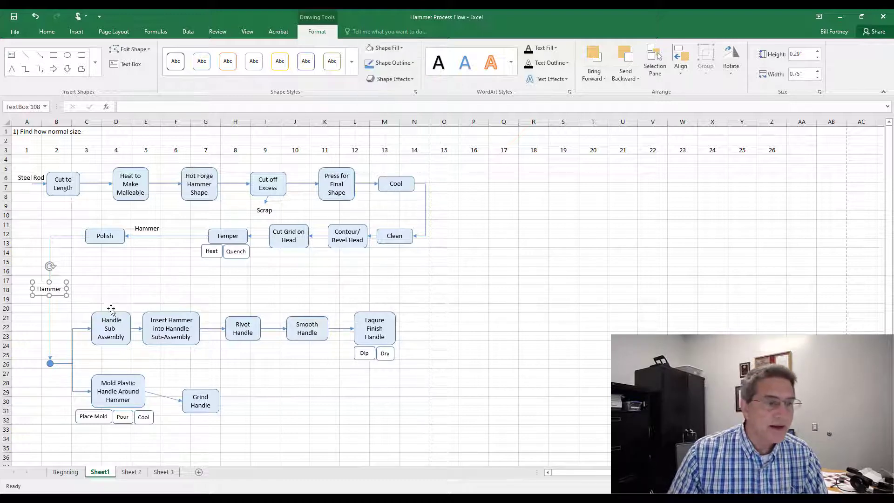
left_click(108, 279)
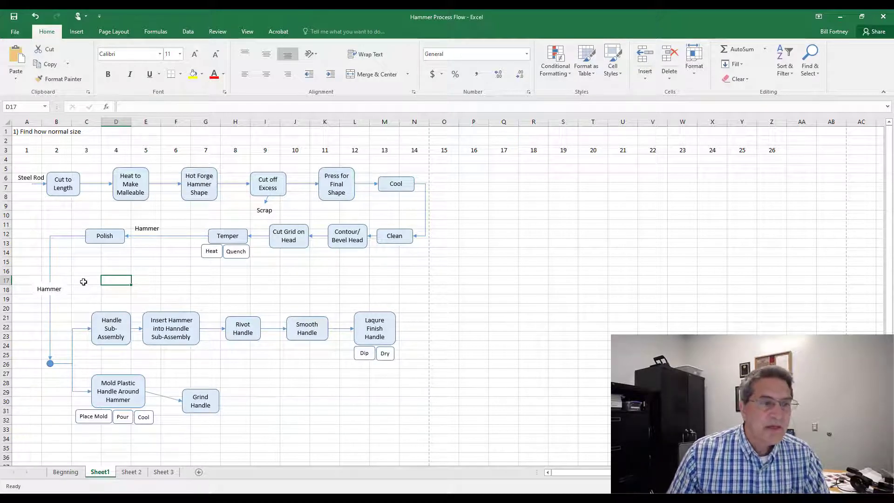
Step: Copy the Hammer label below the junction circle and turn it into a centered two-line Molder Handle label
left_click(147, 226)
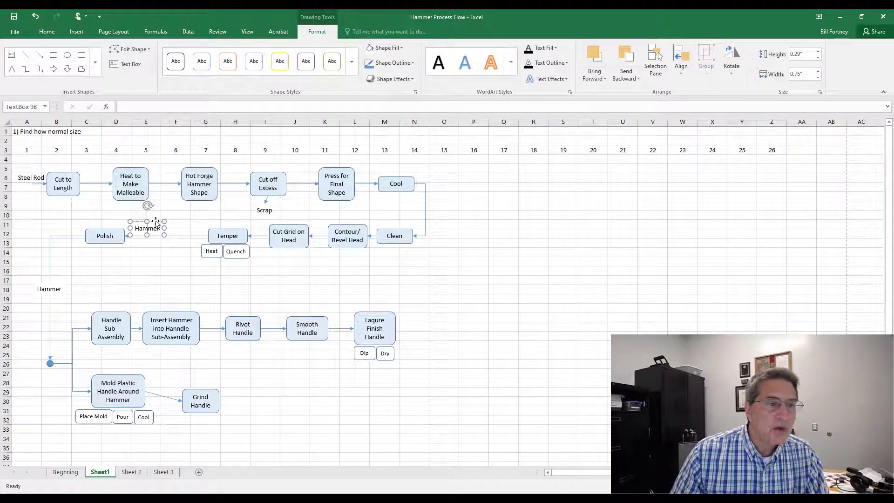
left_click_drag(156, 223, 65, 375)
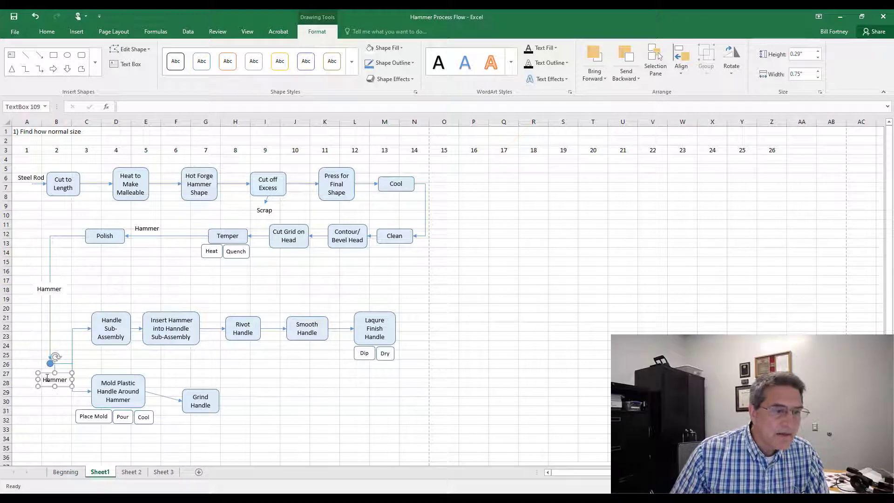
double_click(66, 380)
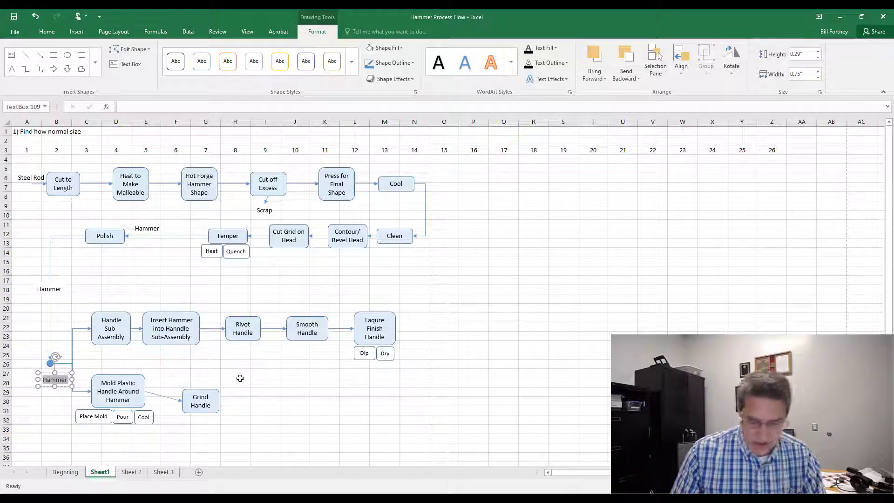
type("Mold")
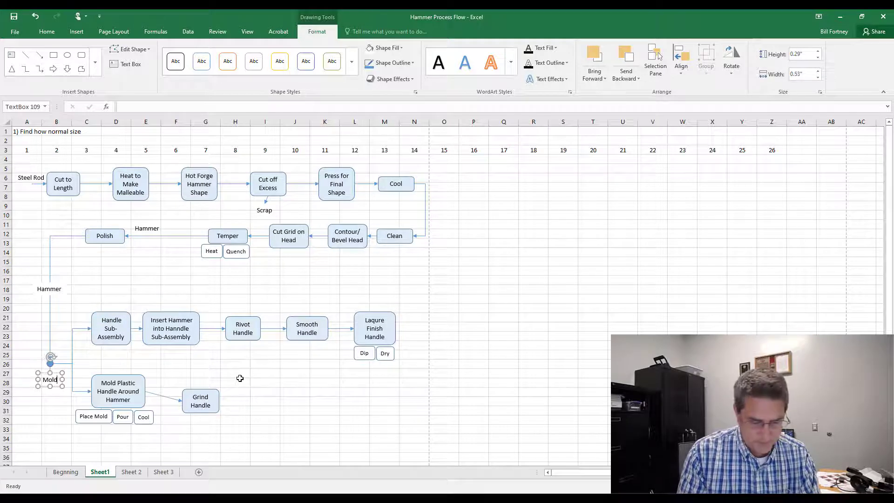
type("er Handle")
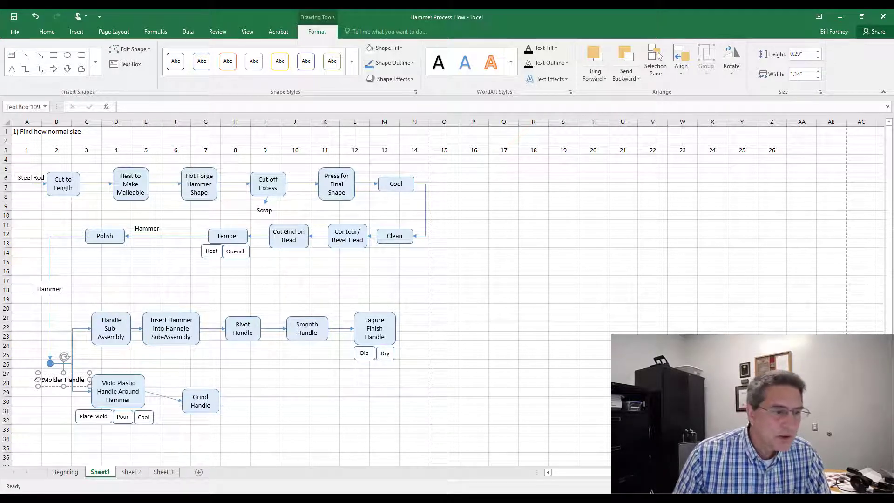
left_click_drag(39, 380, 46, 380)
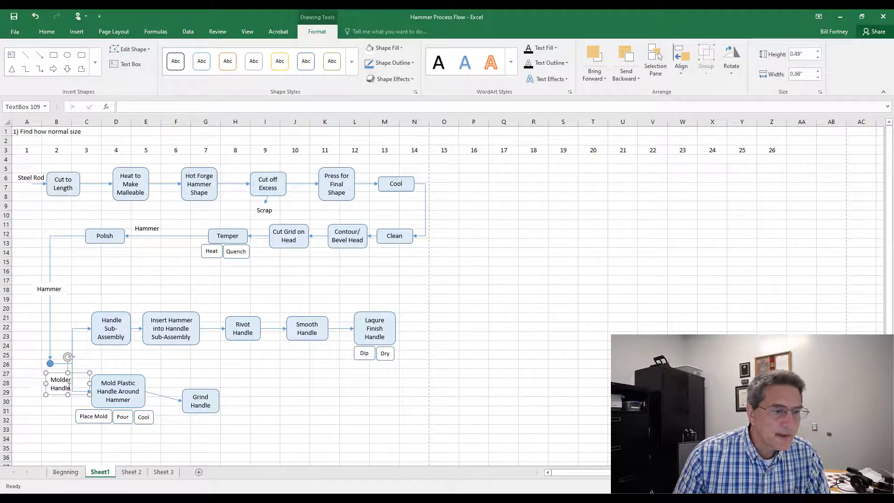
left_click(46, 31)
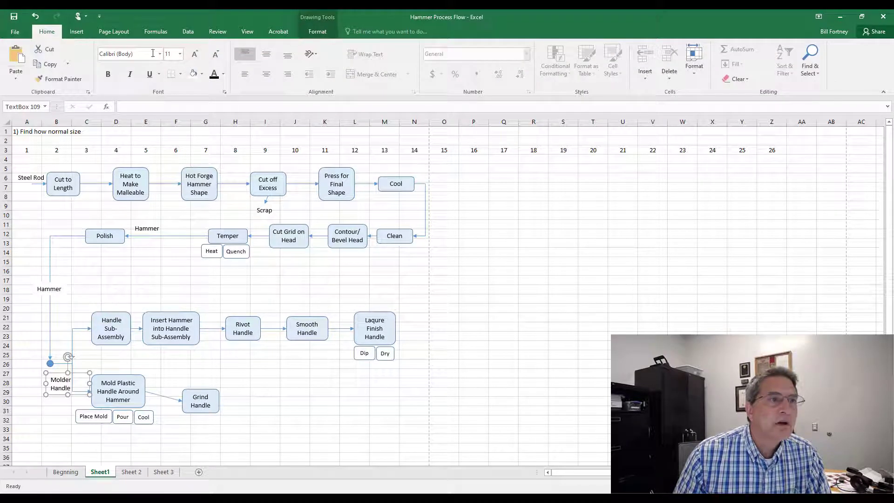
left_click(266, 74)
Step: Copy the Molder Handle label above the junction circle beside the connector to Handle Sub-Assembly
left_click_drag(45, 382, 57, 354)
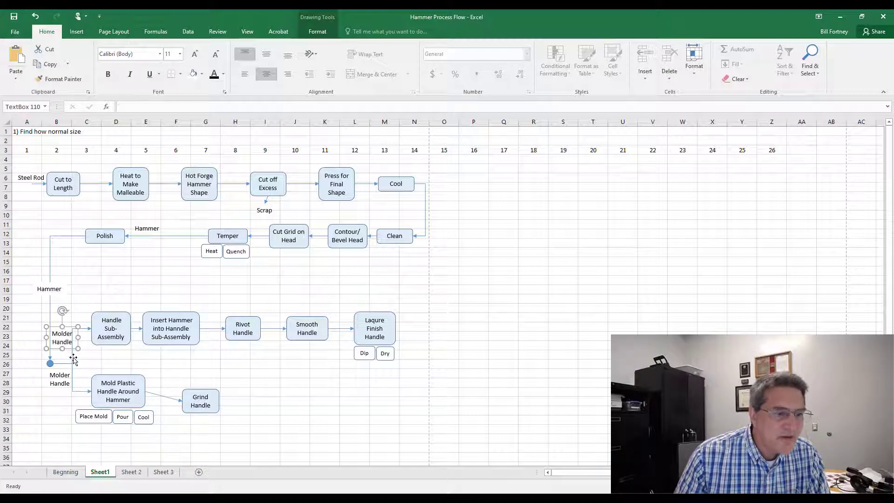
left_click(72, 358)
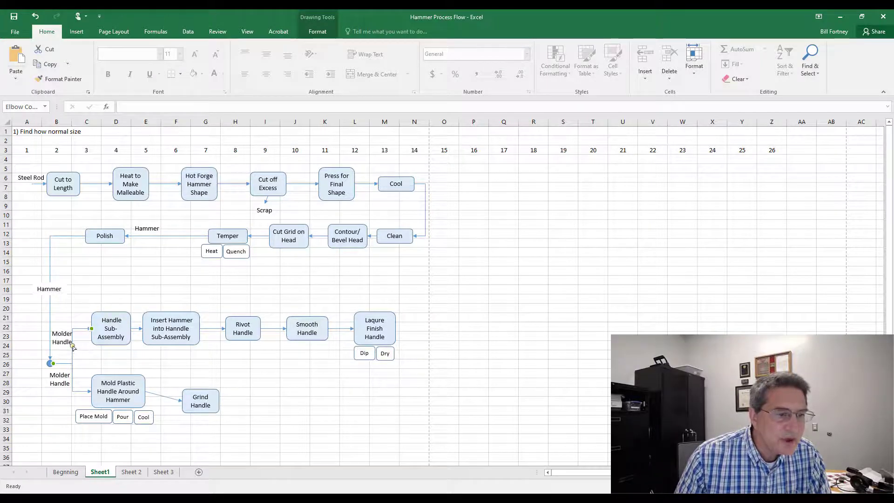
left_click_drag(73, 346, 80, 348)
left_click(73, 380)
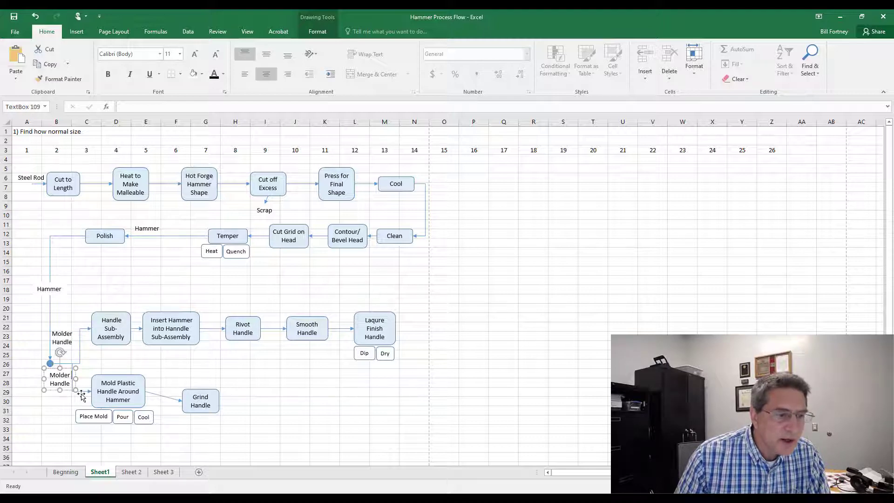
left_click(81, 391)
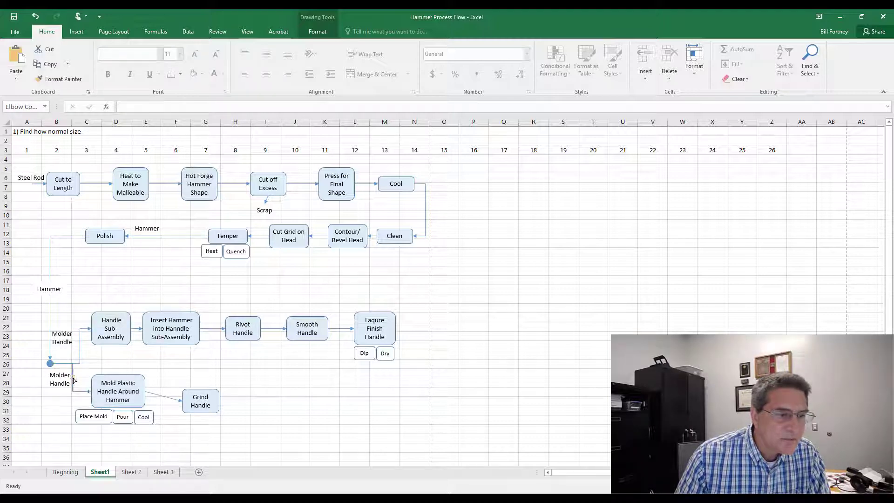
Step: Rename the label above the junction circle from Molder Handle to Custom Handle
left_click_drag(73, 380, 79, 381)
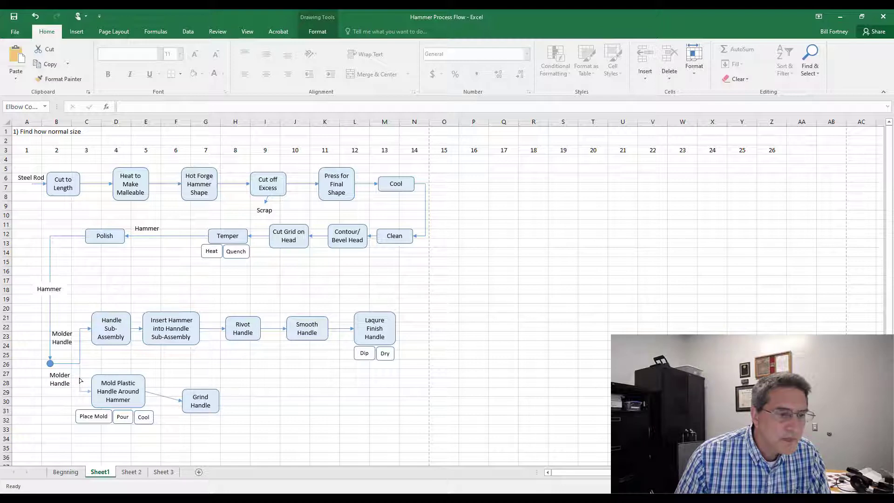
left_click(67, 342)
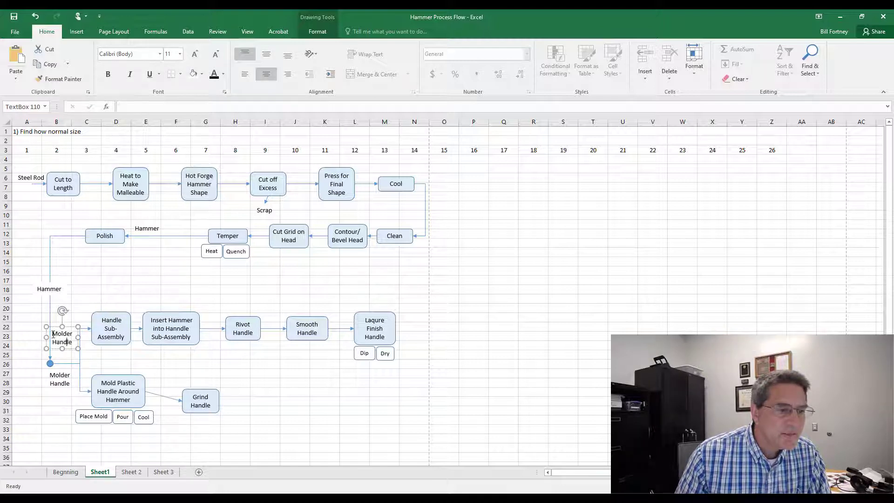
left_click_drag(54, 335, 73, 346)
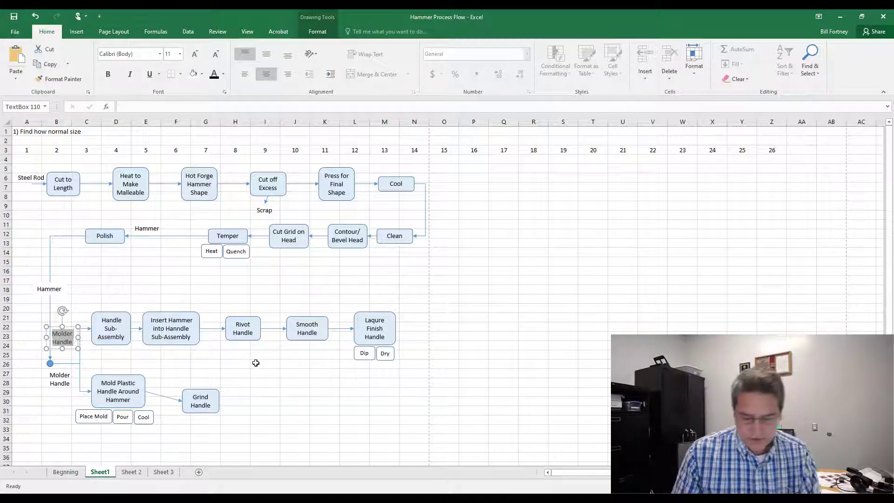
type("Spec")
key("BackSpace")
key("BackSpace")
key("BackSpace")
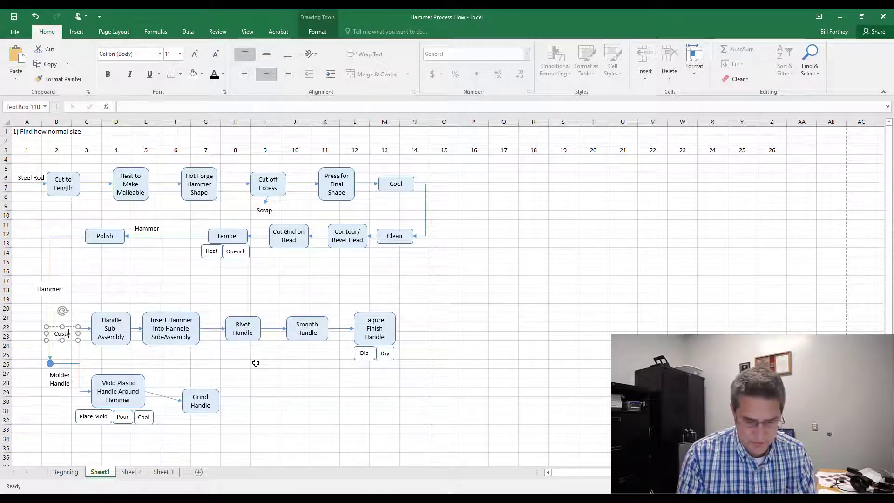
type("m H")
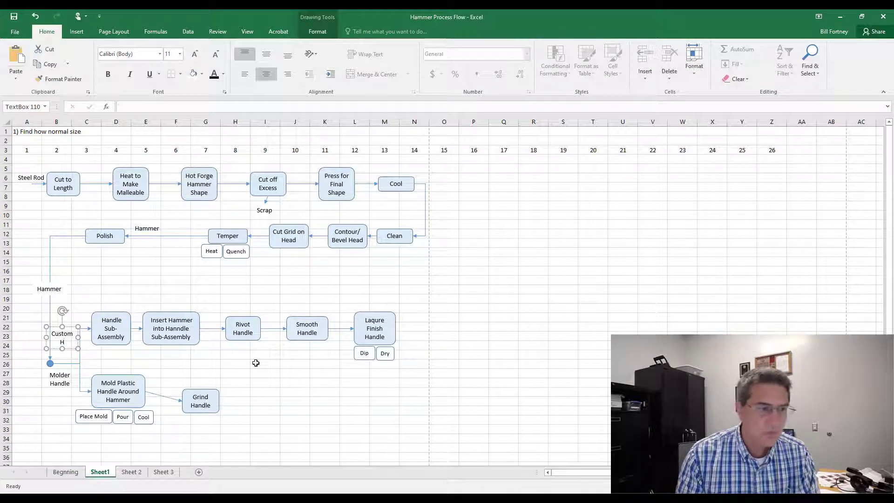
type("andle")
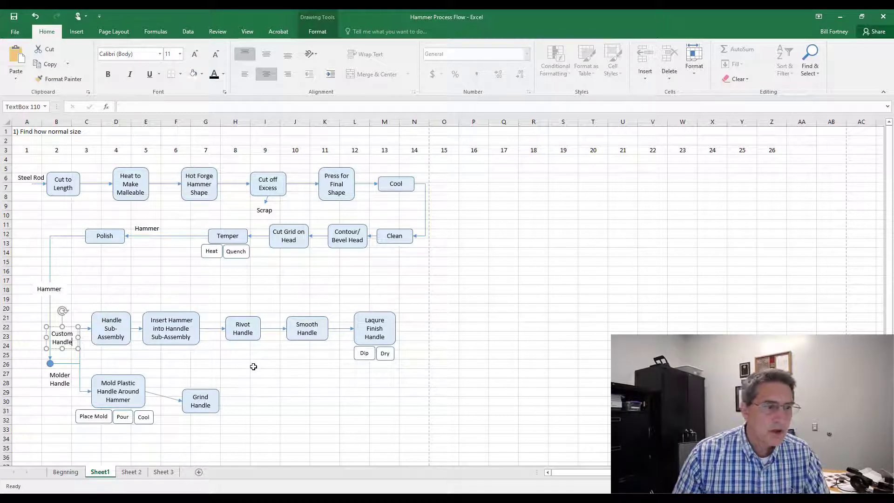
Step: Reposition the Custom Handle and lower Molder Handle labels and center-align them with each other
left_click_drag(68, 327, 73, 333)
left_click(55, 385)
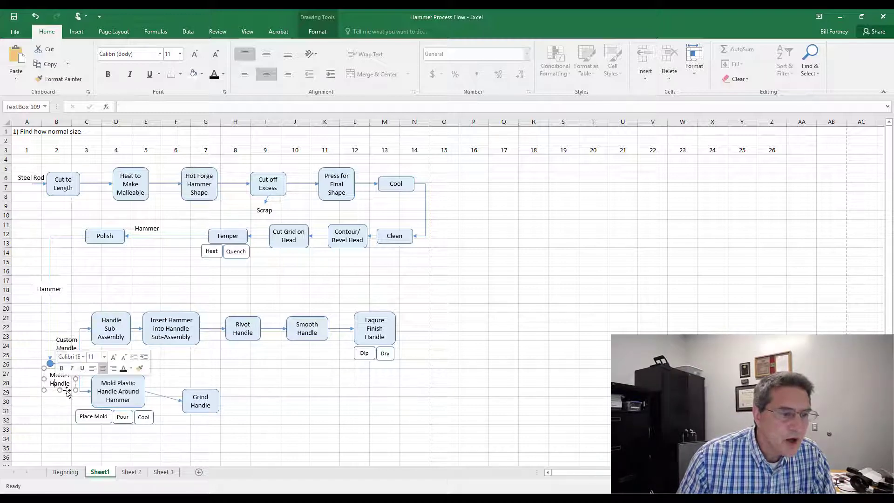
left_click_drag(68, 391, 73, 389)
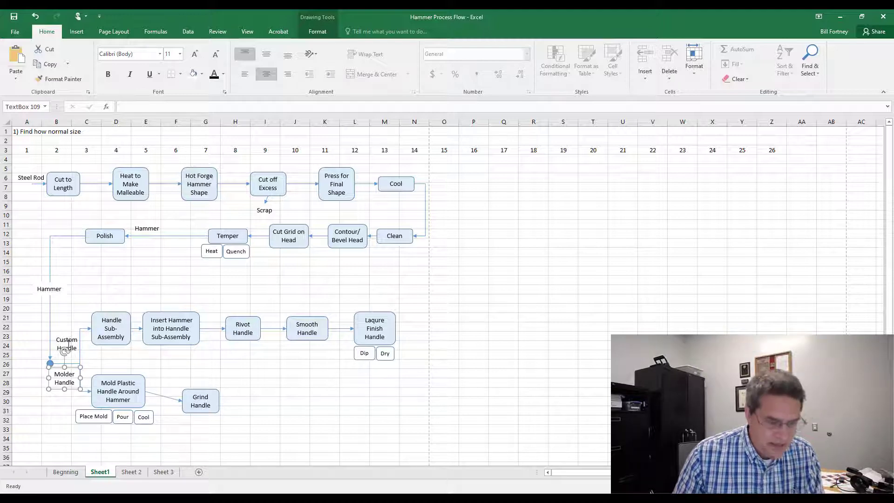
left_click(68, 340, "shift")
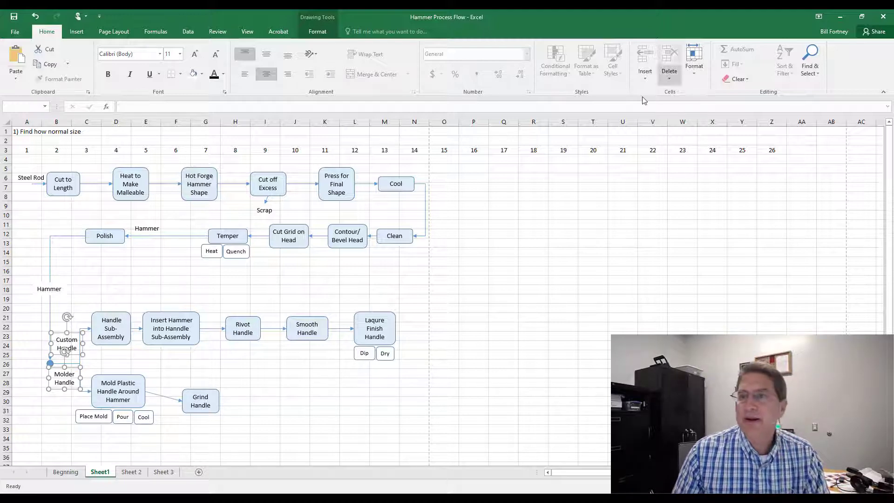
left_click(317, 32)
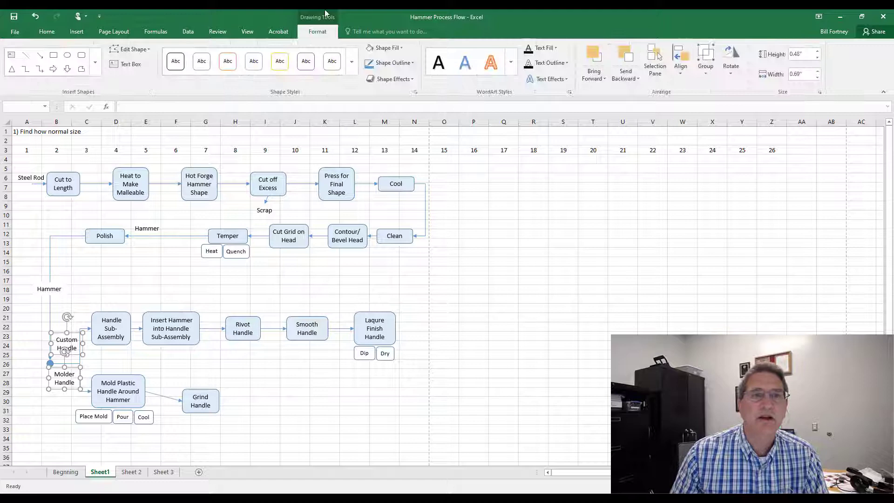
left_click(679, 74)
left_click(701, 106)
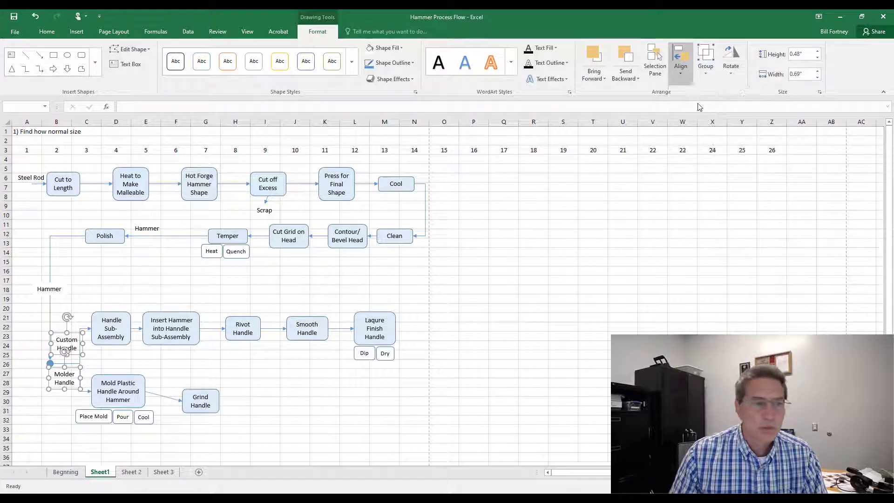
left_click(64, 411)
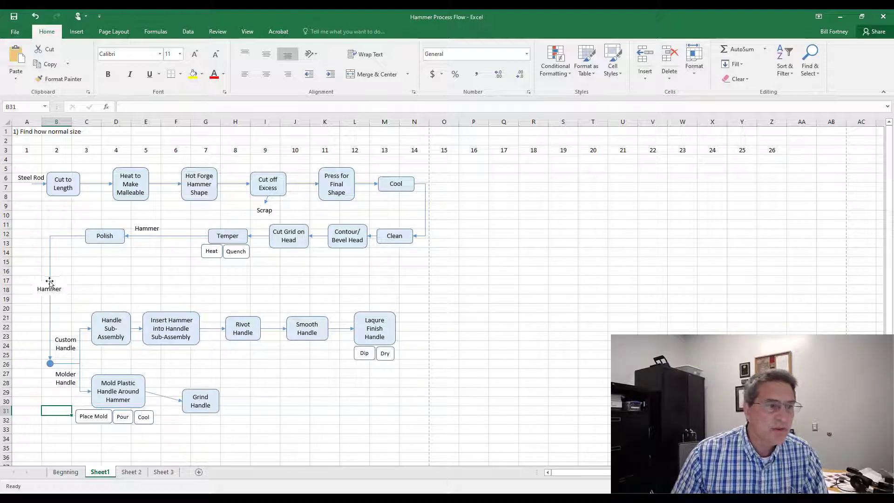
Step: Correct the label below the junction circle to read Molded Handle
left_click(75, 374)
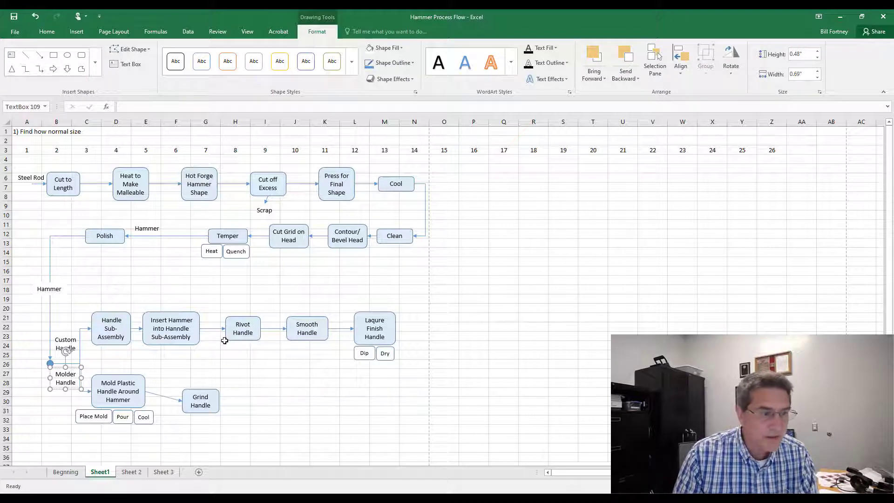
type("d")
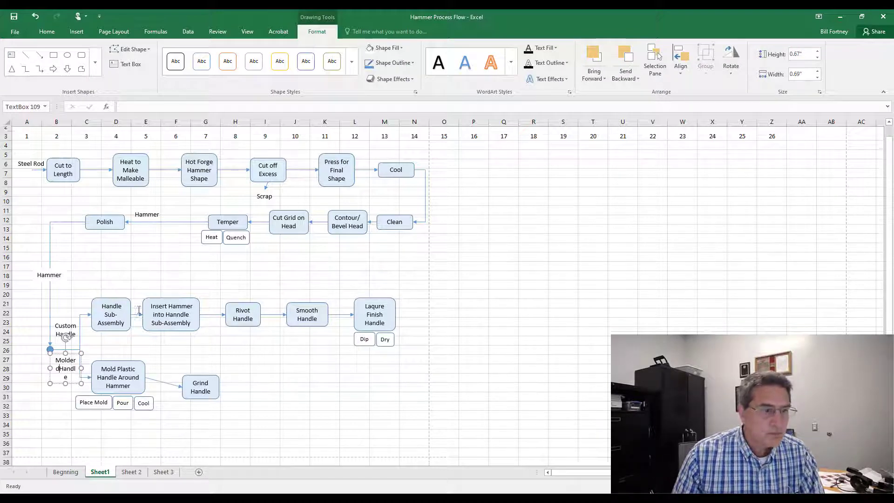
scroll(225, 300, "down", 1)
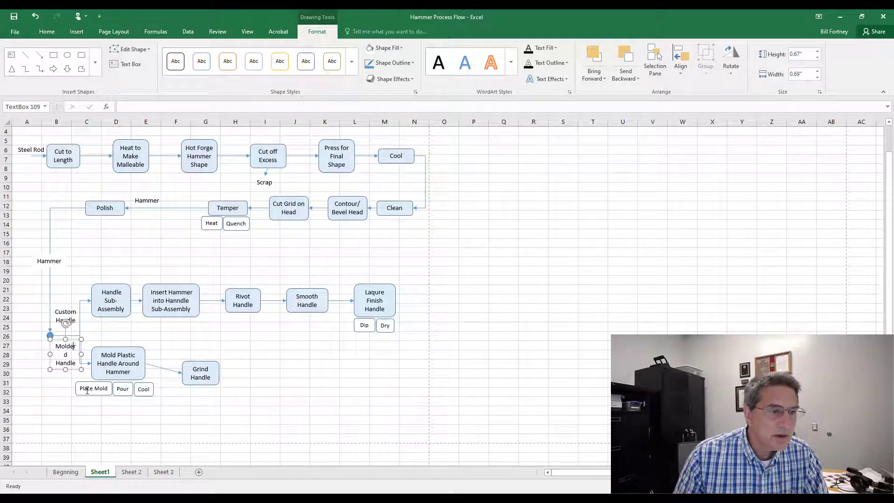
key("BackSpace")
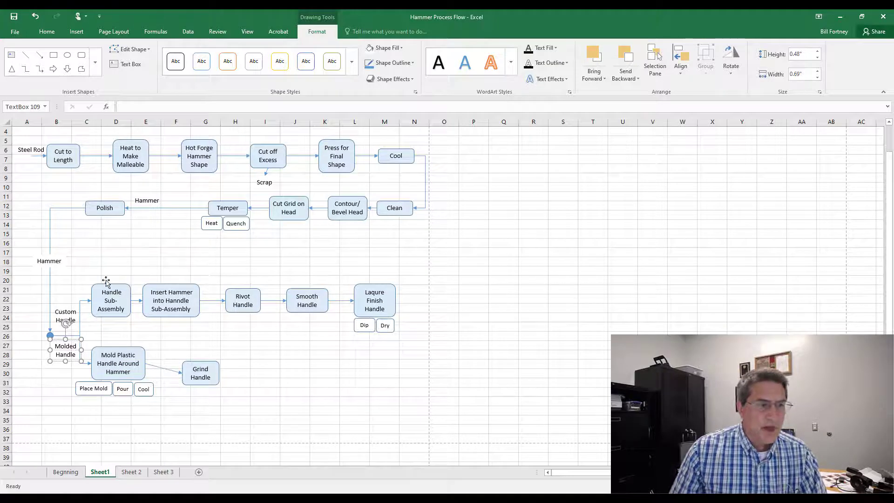
Step: Copy the Custom Handle label below Polish and change its text to Leather Rings
left_click(65, 310)
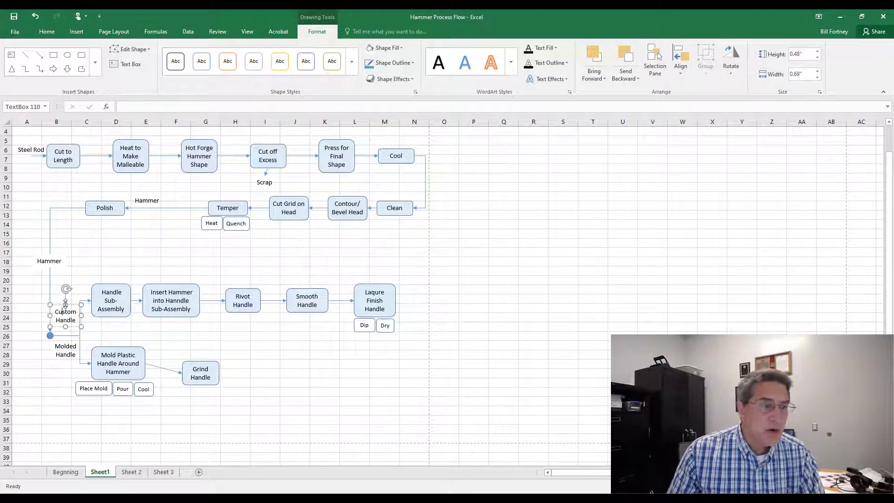
left_click_drag(60, 306, 92, 241)
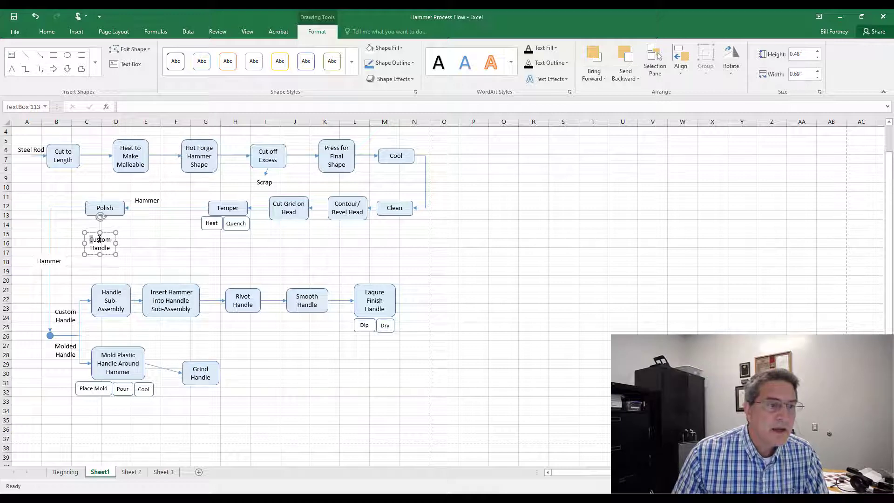
triple_click(99, 239)
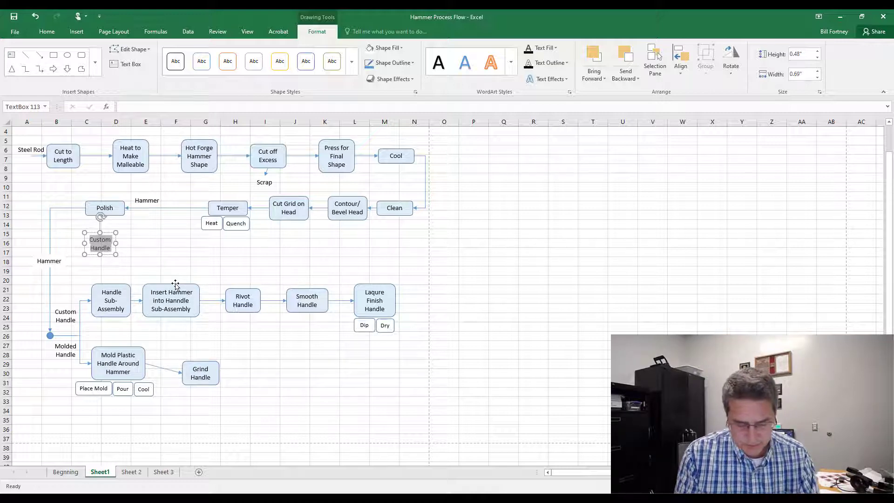
type("Le")
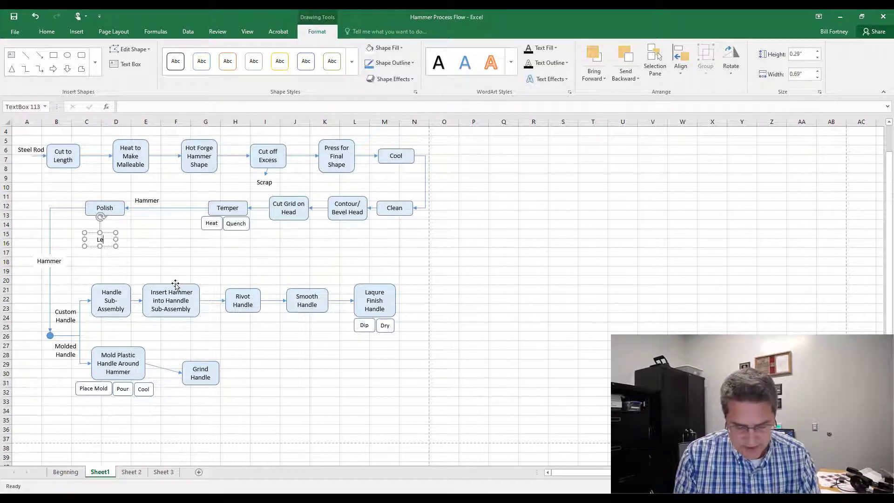
type("ather Rin")
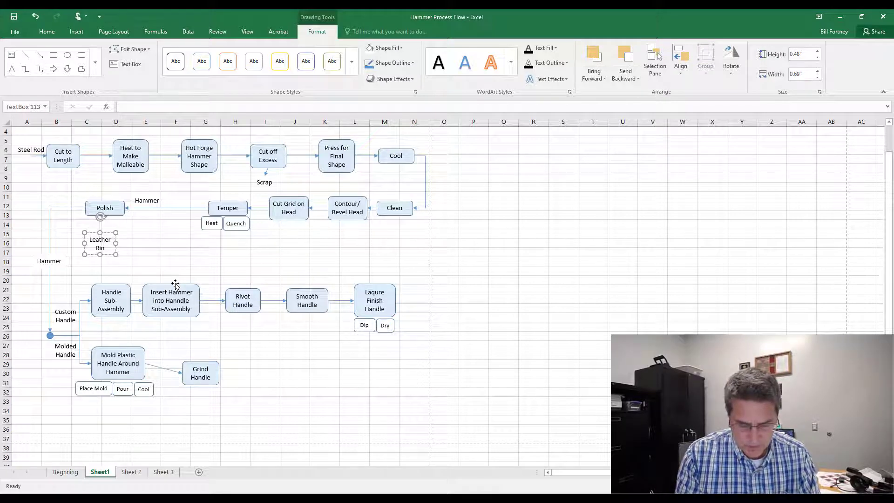
type("gs")
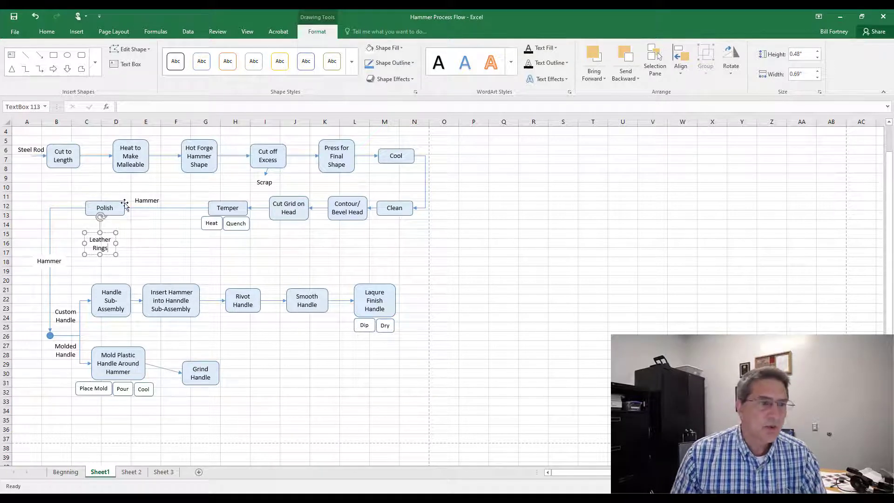
left_click(40, 55)
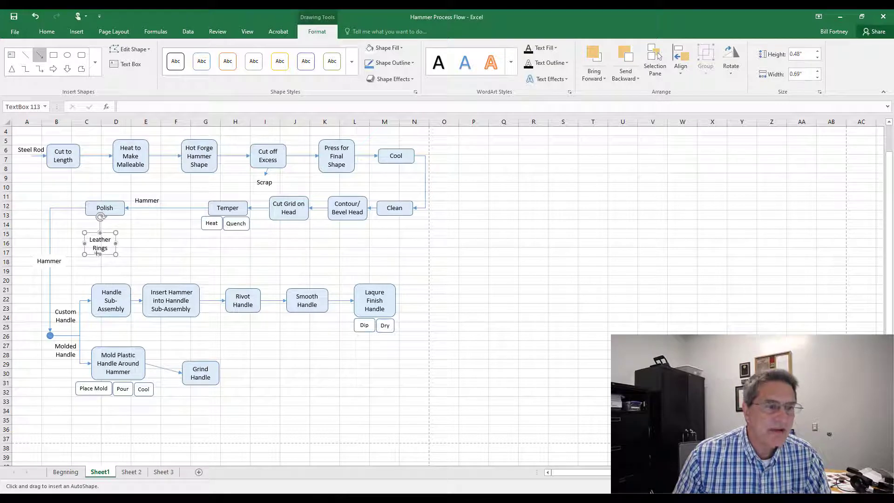
mouse_move(100, 254)
left_mouse_down()
mouse_move(82, 292)
mouse_move(89, 280)
left_mouse_up()
key("Delete")
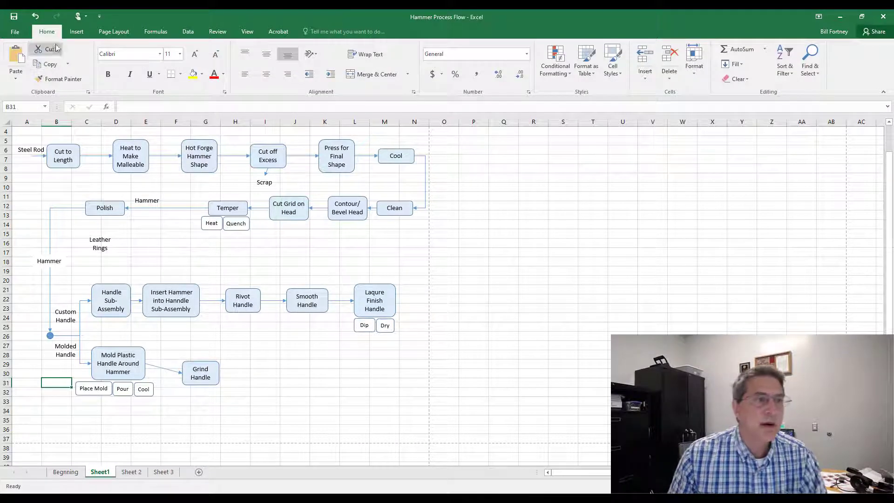
Step: Draw a curved connector from the Leather Rings label down to Handle Sub-Assembly
left_click(77, 31)
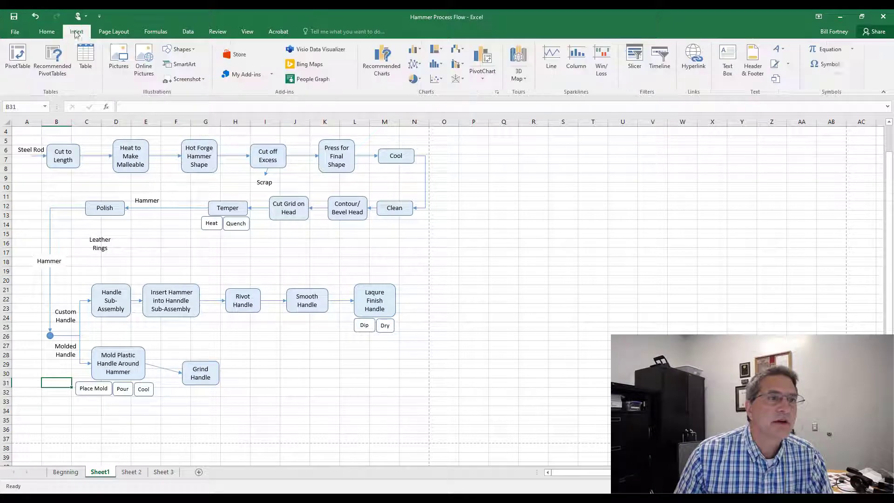
left_click(178, 49)
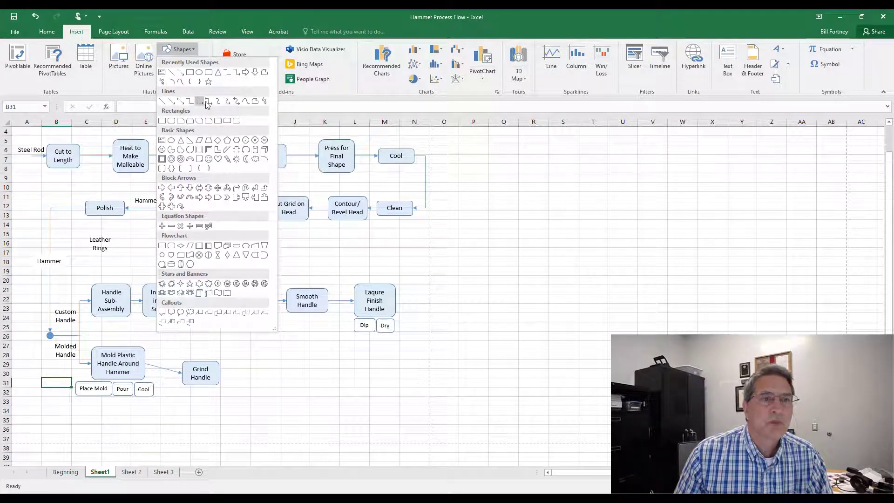
left_click(227, 101)
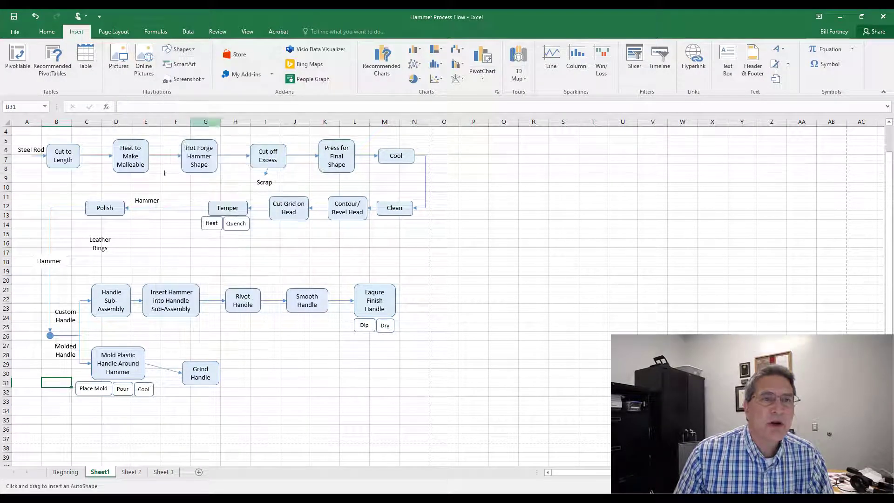
mouse_move(100, 253)
left_mouse_down()
mouse_move(86, 281)
mouse_move(94, 300)
left_mouse_up()
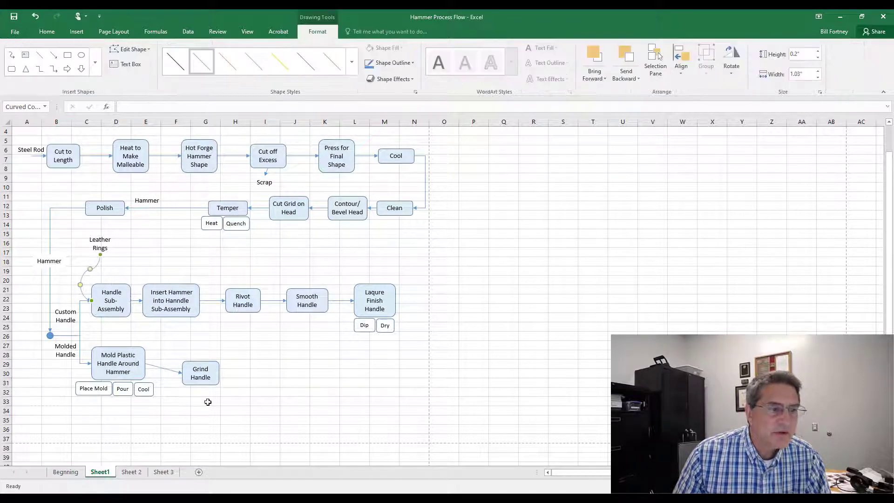
left_click(85, 264)
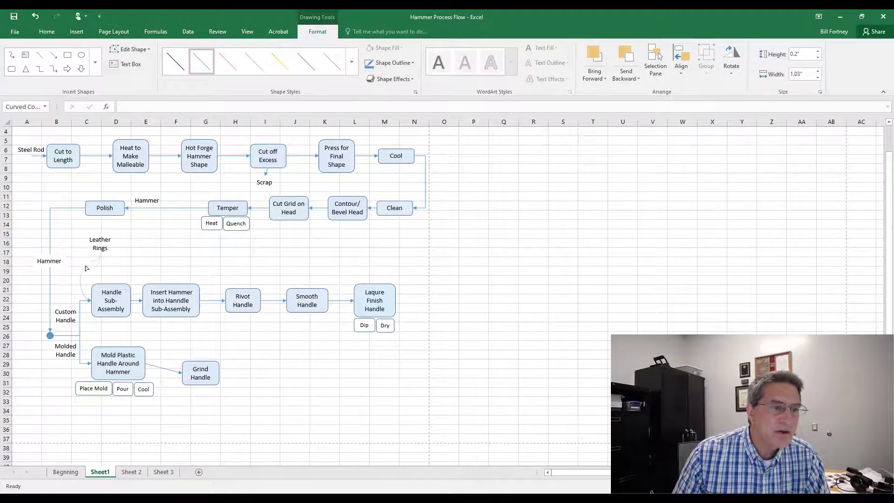
left_click(156, 429)
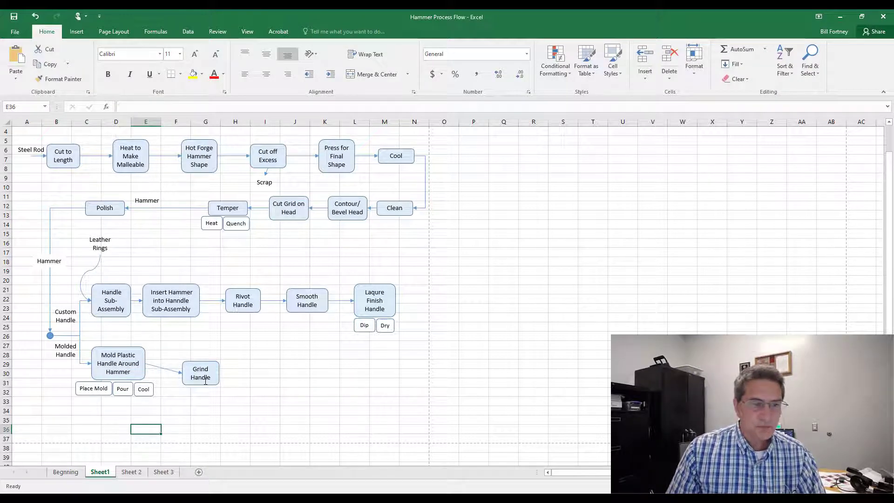
Step: Move the Grind Handle shape up level with Mold Plastic Handle Around Hammer
left_click_drag(208, 386, 209, 374)
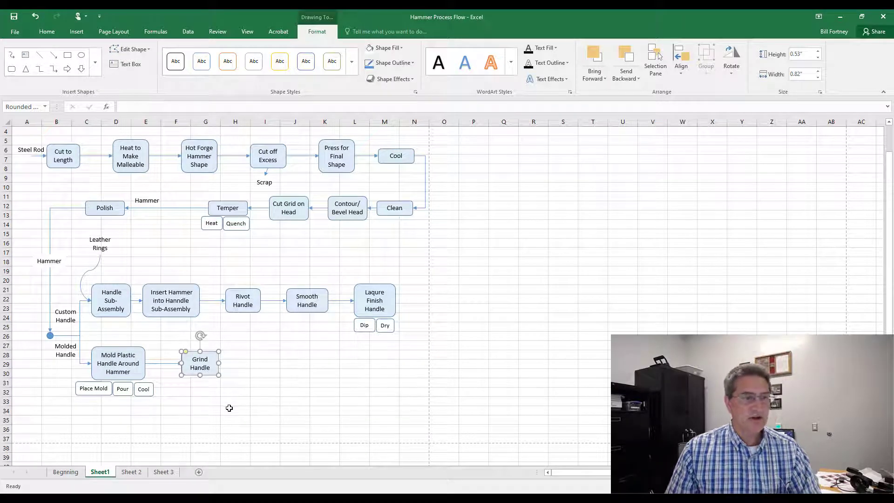
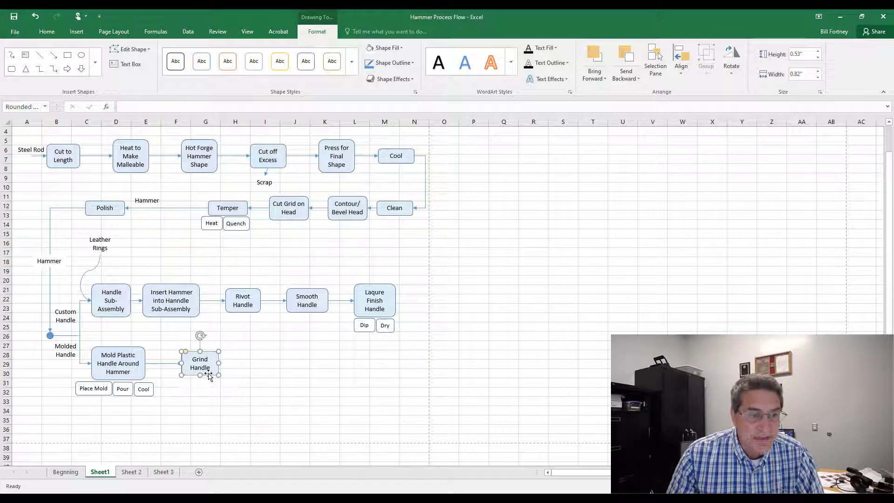
Step: Move Grind Handle to the right beneath Laqure Finish Handle, and shift Laqure Finish Handle with its Dip and Dry boxes left to line up above it
left_click_drag(209, 377, 363, 372)
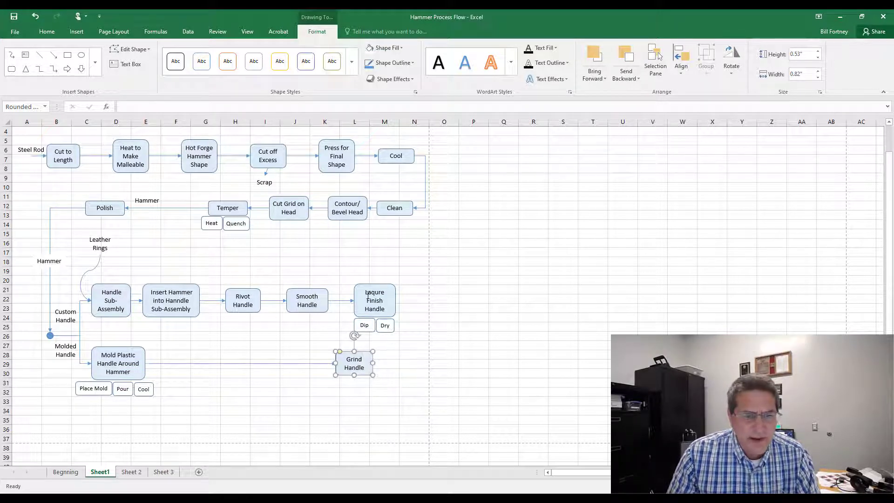
left_click(366, 326)
left_click(385, 326, "shift")
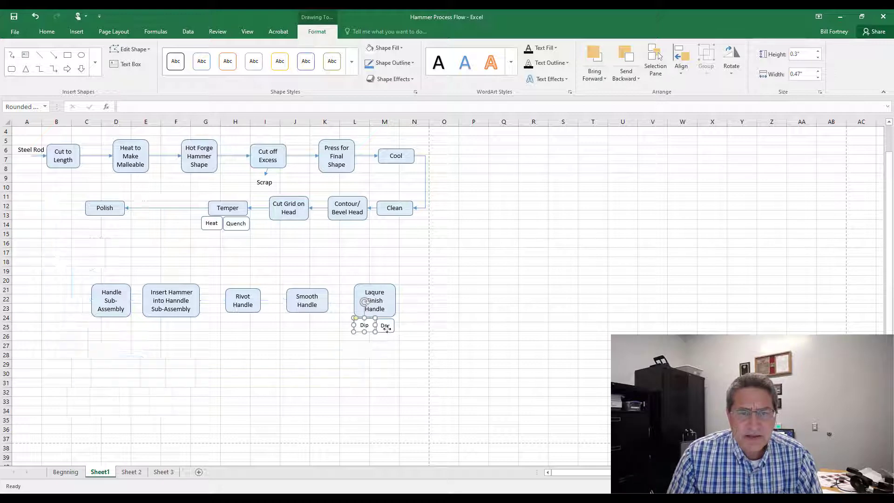
left_click(381, 285, "shift")
left_click_drag(381, 286, 368, 289)
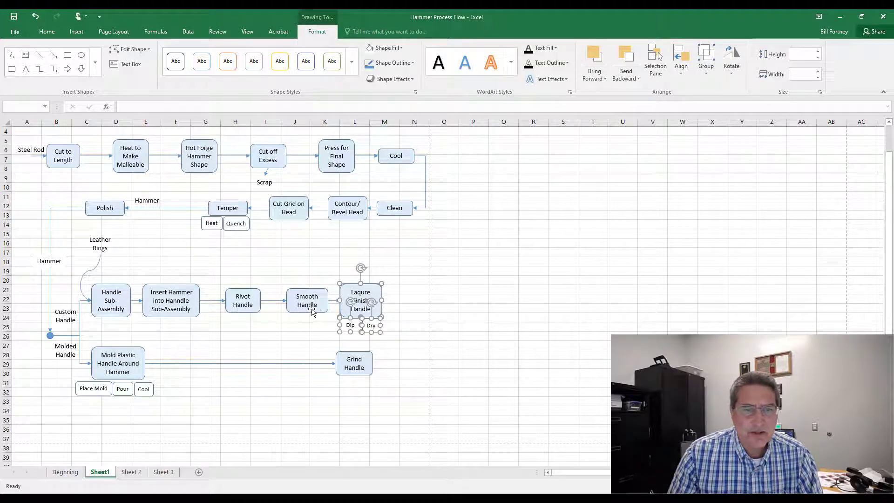
Step: Distribute the five upper handle process shapes, Handle Sub-Assembly through Laqure Finish Handle, evenly across horizontally
left_click(299, 336)
left_click(352, 310)
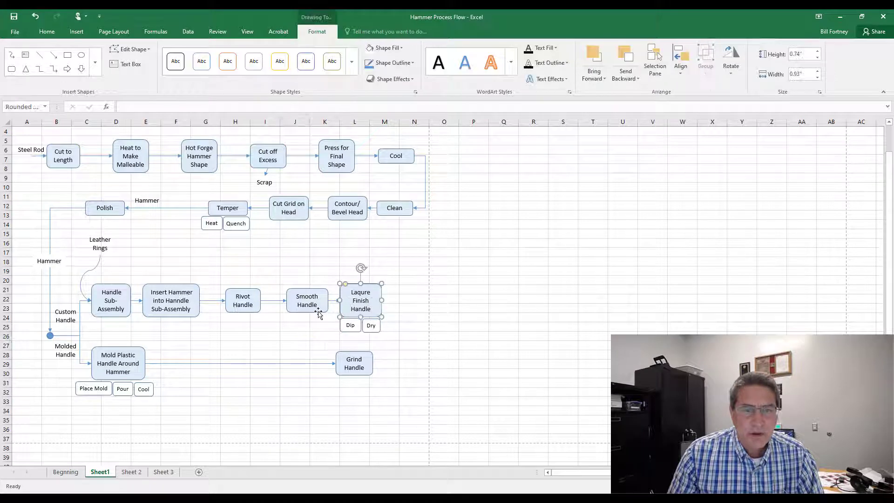
left_click(316, 312, "shift")
left_click(242, 310, "shift")
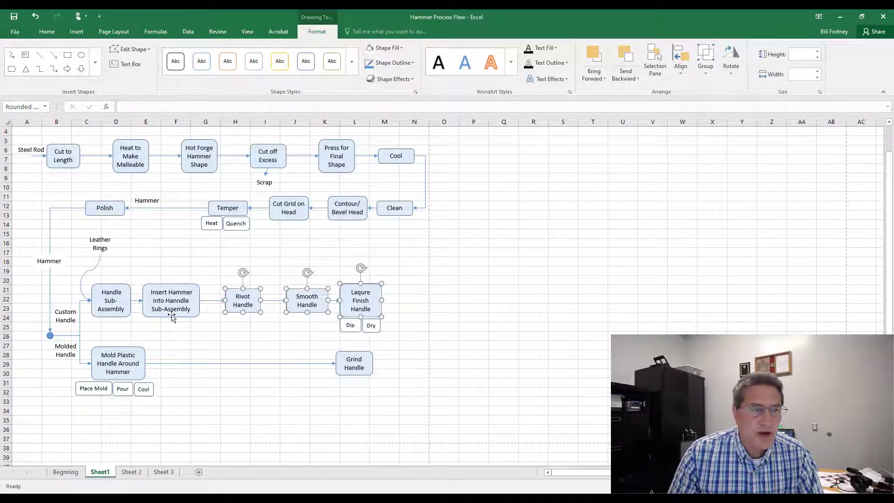
left_click(172, 317, "shift")
left_click(116, 315, "shift")
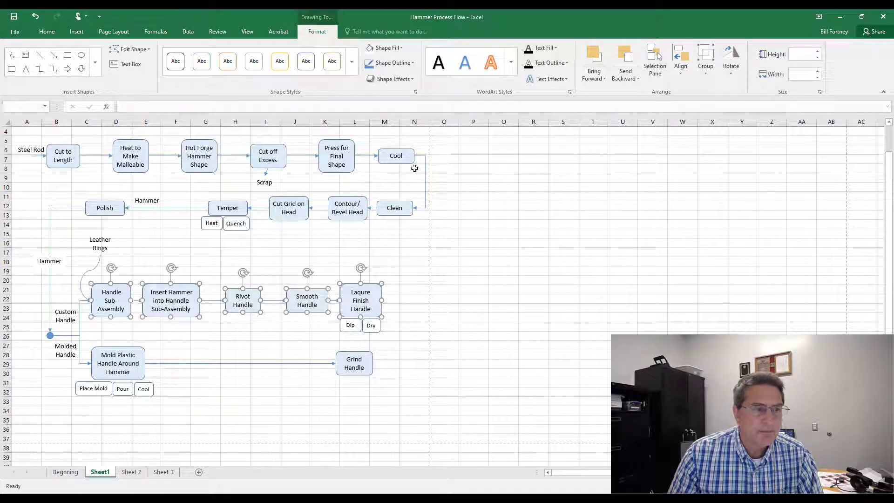
left_click(681, 70)
left_click(710, 163)
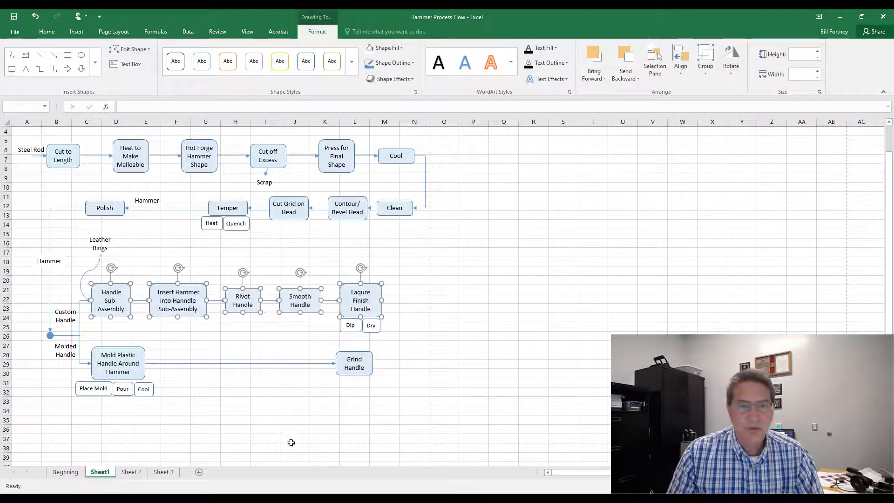
left_click(266, 411)
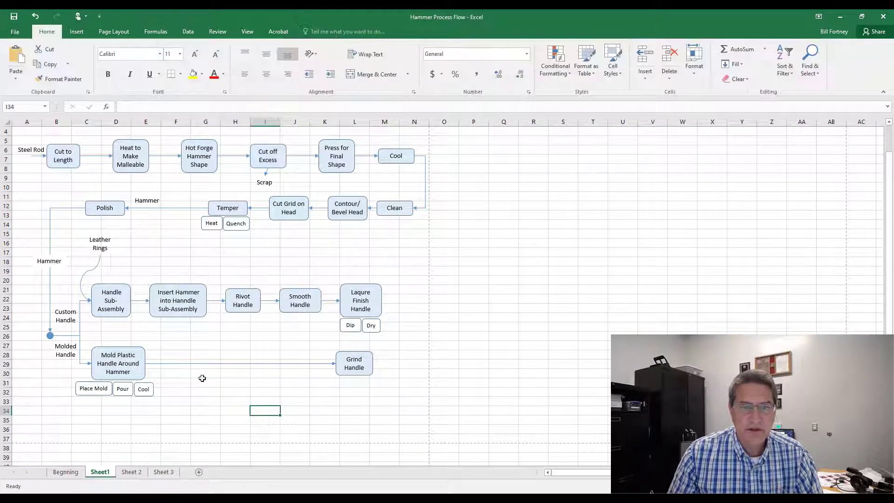
Step: Copy the junction circle and place the copy to the right, between the Laqure Finish Handle and Grind Handle rows
left_click(51, 336)
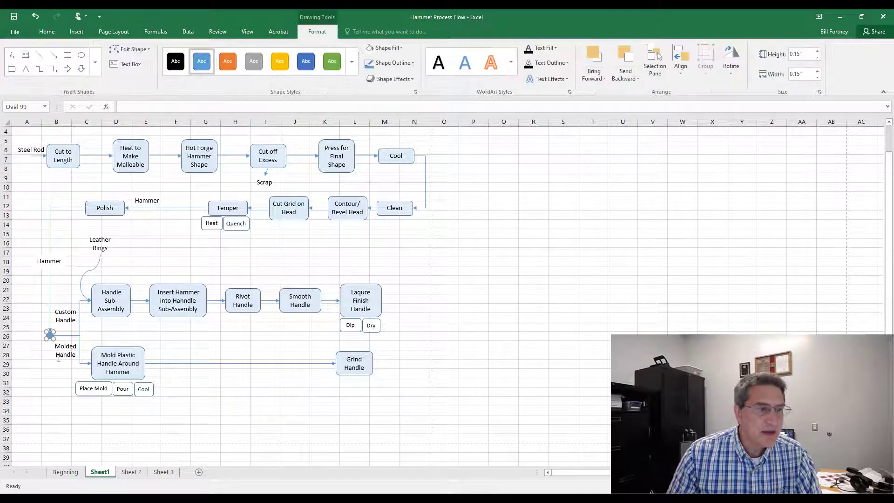
left_click(47, 31)
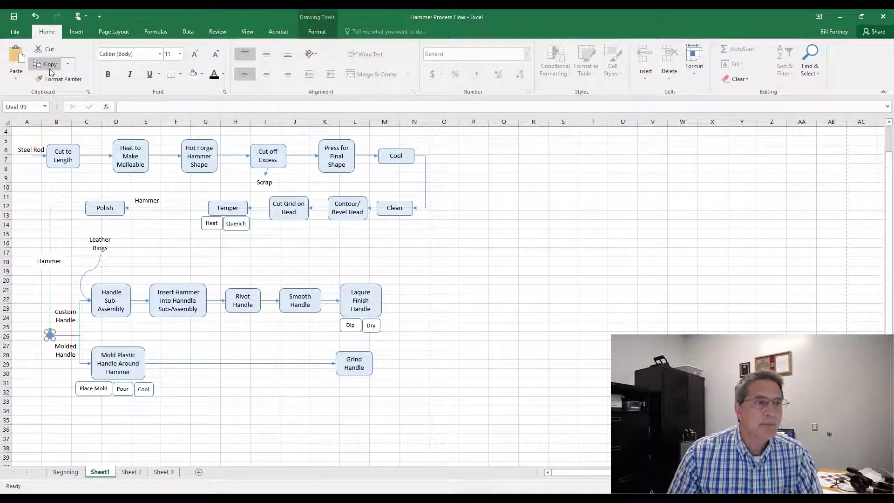
left_click(47, 64)
left_click(284, 386)
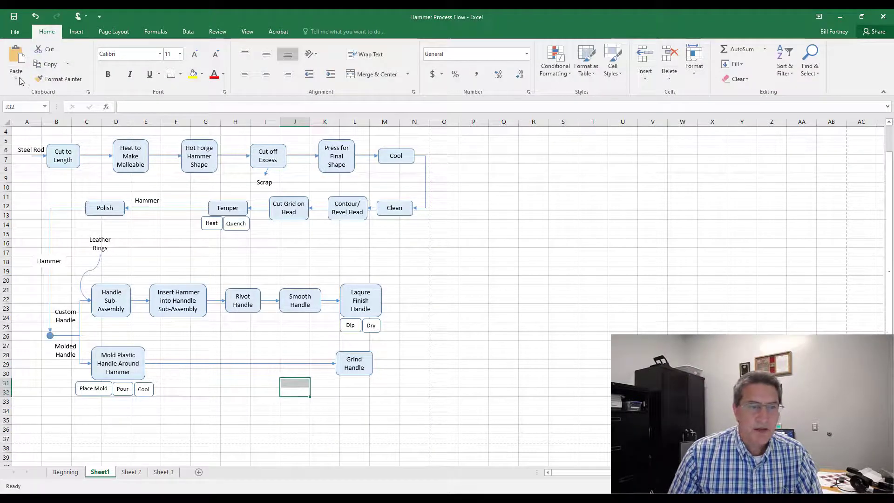
key("ctrl+v")
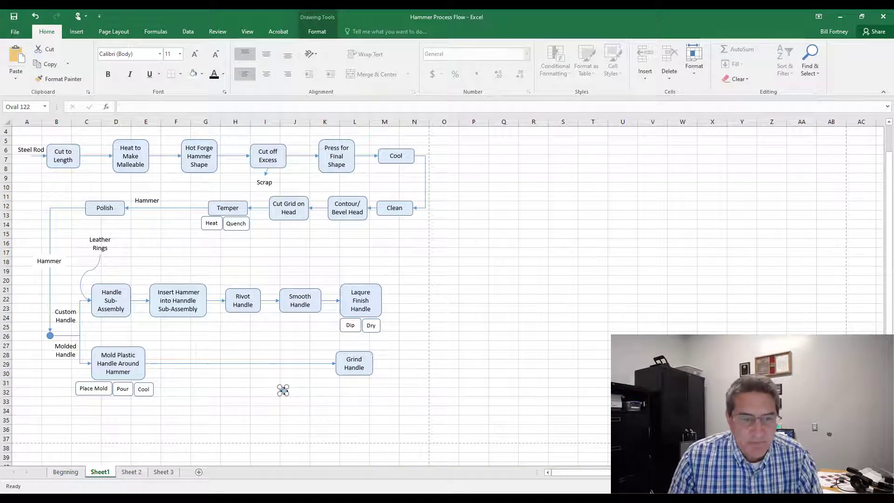
left_click_drag(283, 391, 406, 334)
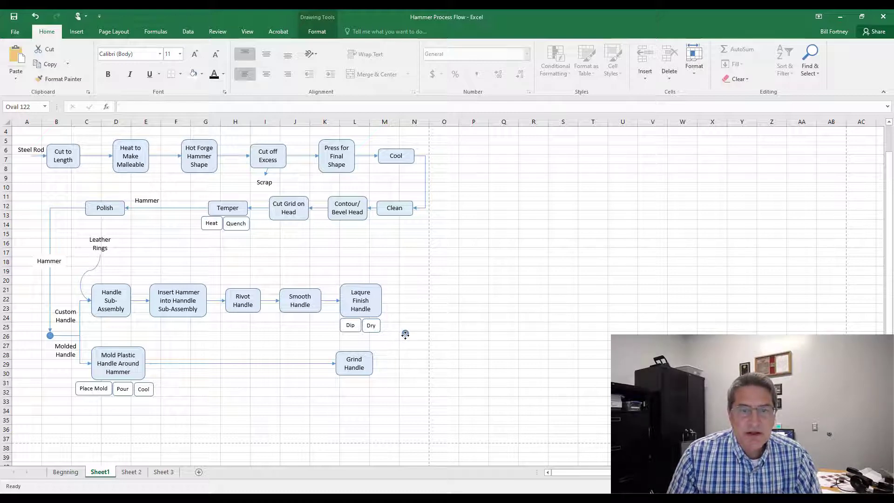
left_click_drag(405, 334, 405, 335)
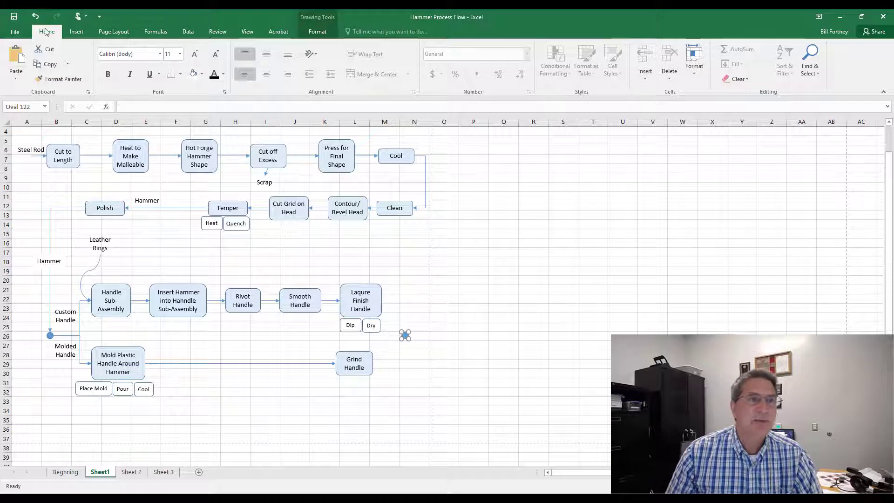
Step: Draw an elbow connector from the right side of Laqure Finish Handle to the new junction circle
left_click(77, 32)
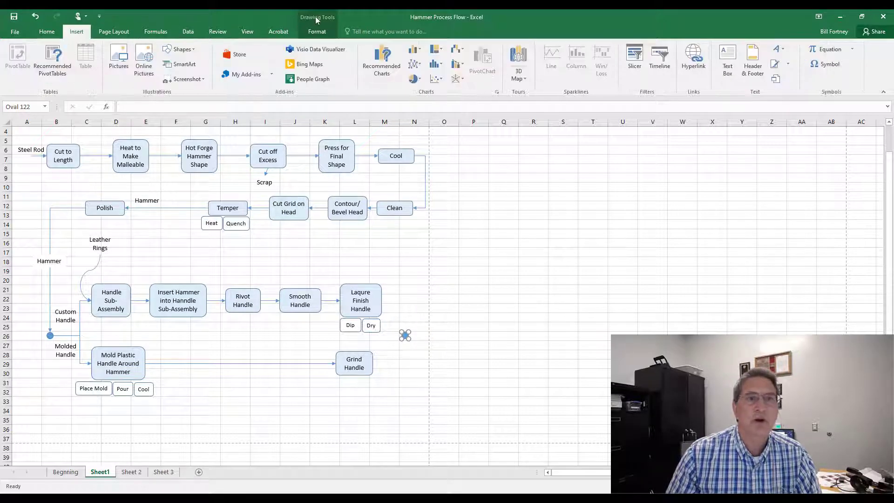
left_click(316, 21)
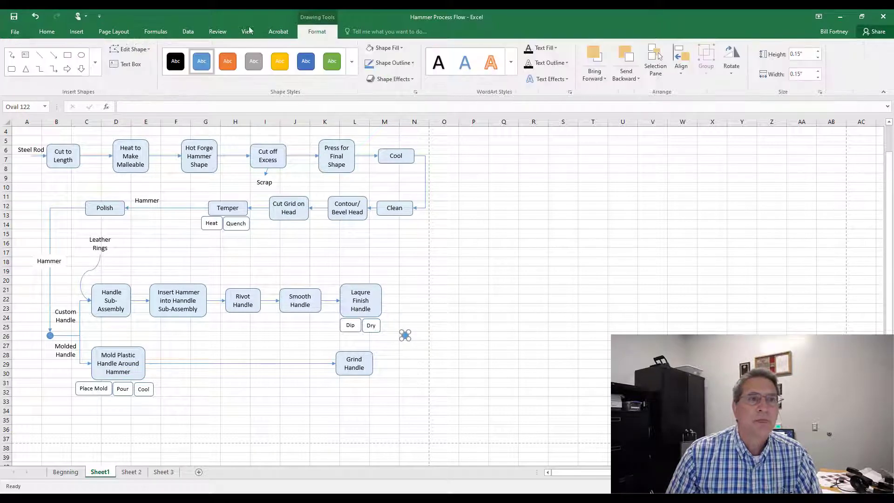
left_click(54, 70)
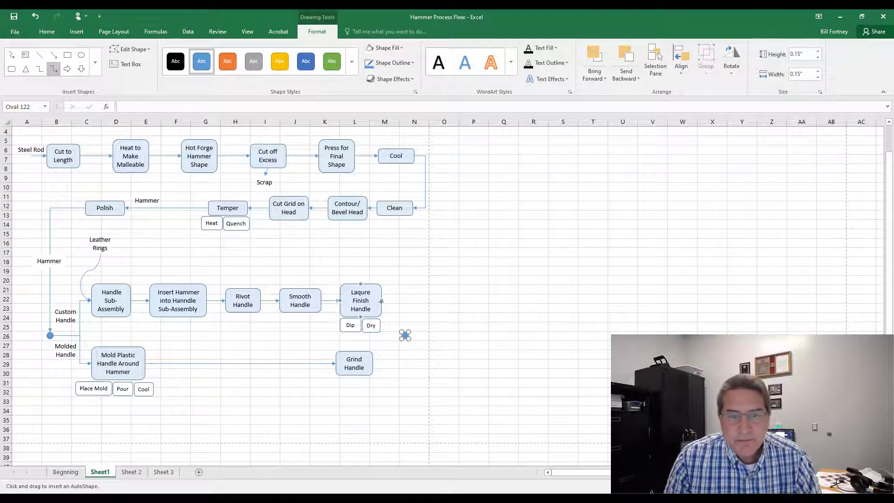
left_click_drag(381, 301, 403, 336)
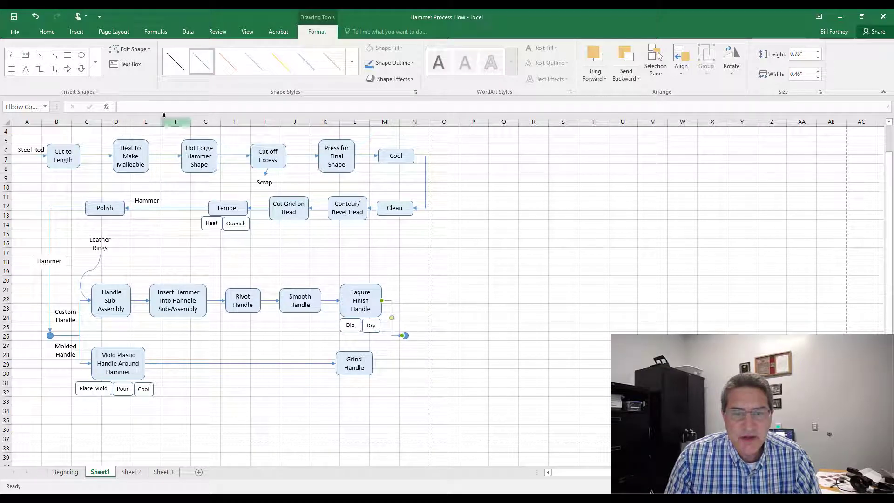
Step: Draw an elbow connector from the right side of Grind Handle up to the new junction circle
left_click(68, 69)
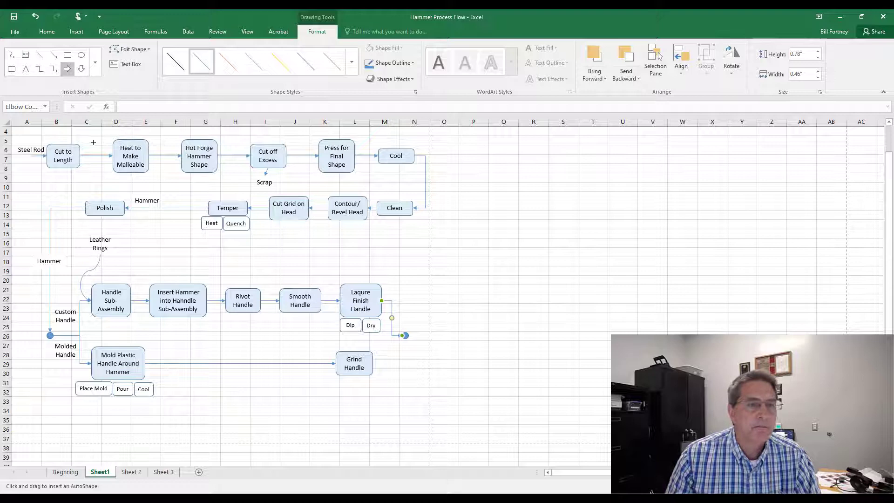
left_click(54, 70)
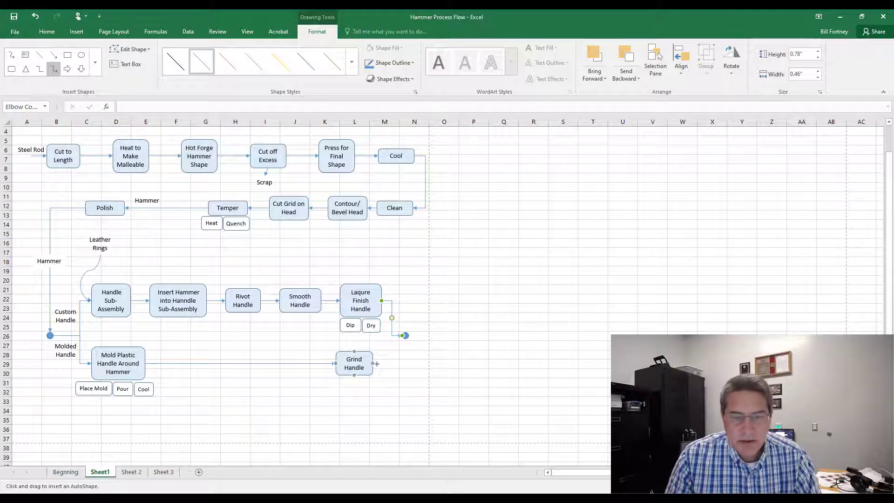
left_click_drag(372, 363, 402, 335)
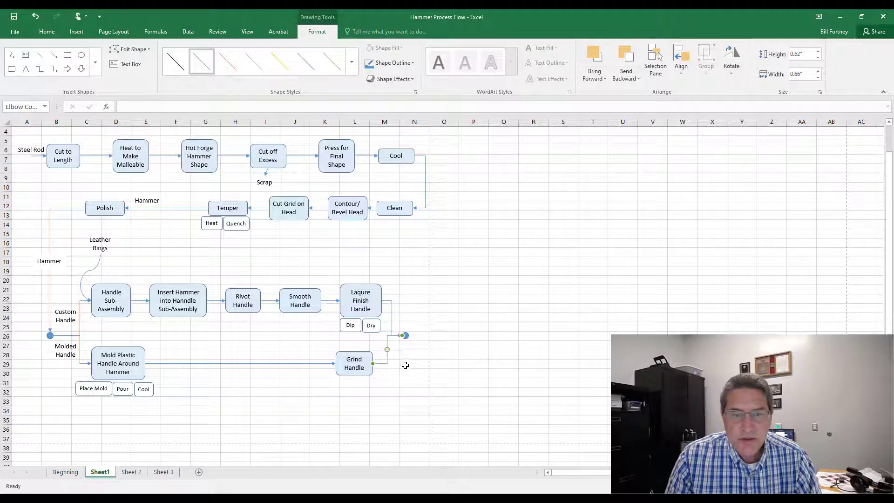
key("Escape")
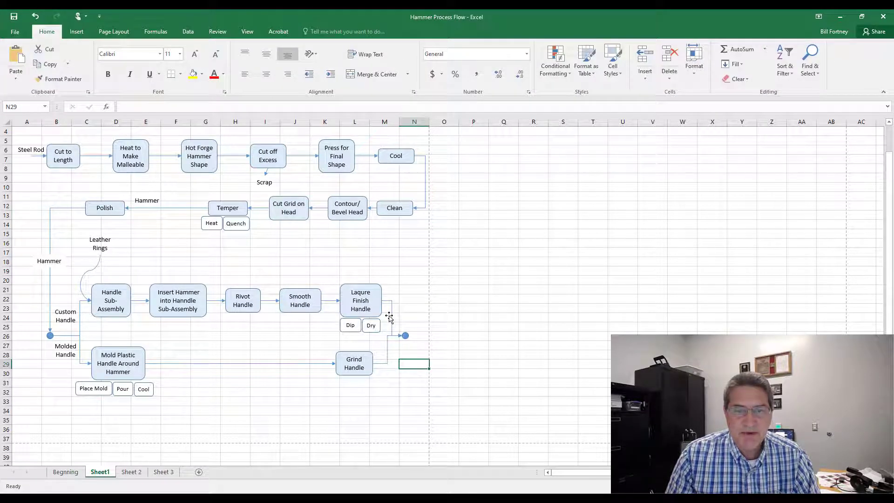
Step: Adjust the bend of the elbow connector coming from Laqure Finish Handle
left_click(391, 318)
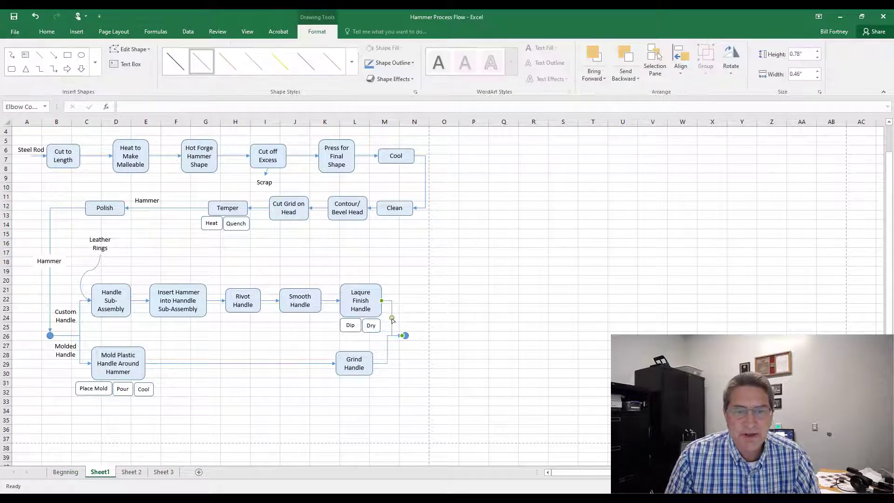
left_click_drag(392, 320, 391, 322)
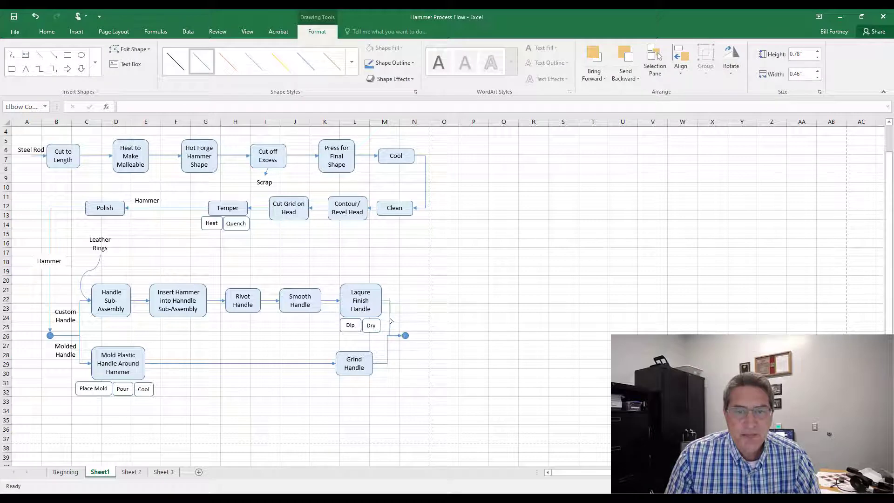
left_click(410, 392)
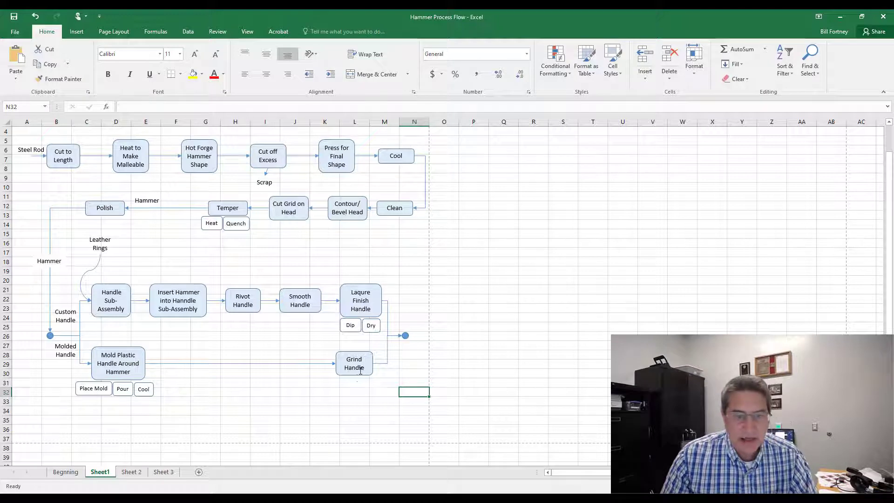
Step: Duplicate the Grind Handle shape below it and change the copy's text to Stamp Model
left_click(347, 376)
left_click_drag(348, 379, 389, 415)
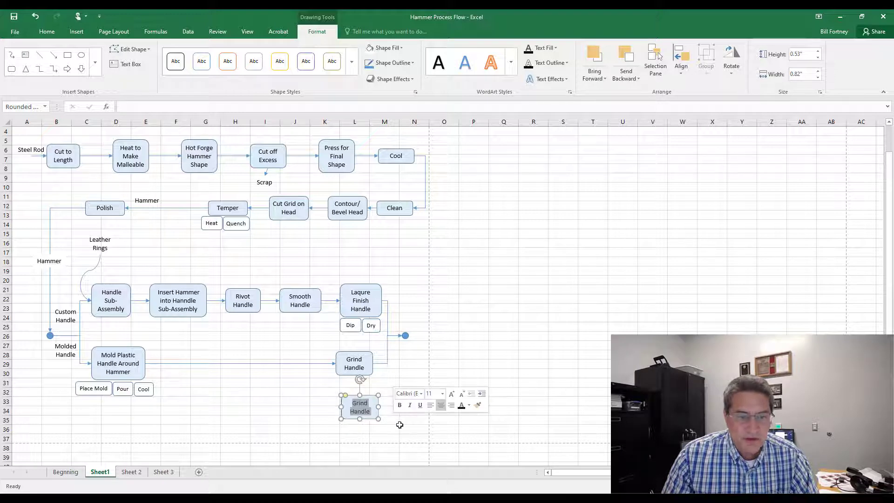
type("Stam")
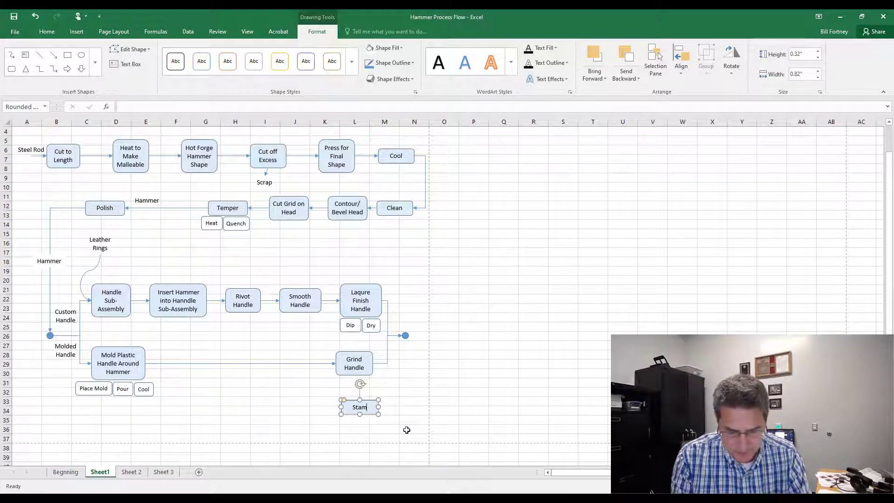
type("p Model")
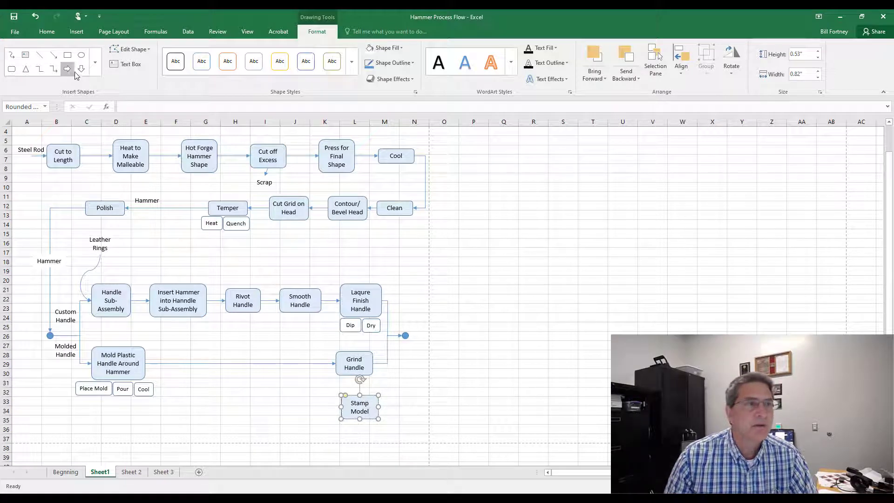
Step: Draw a curved arrow connector from the new junction circle down to Stamp Model
left_click(95, 62)
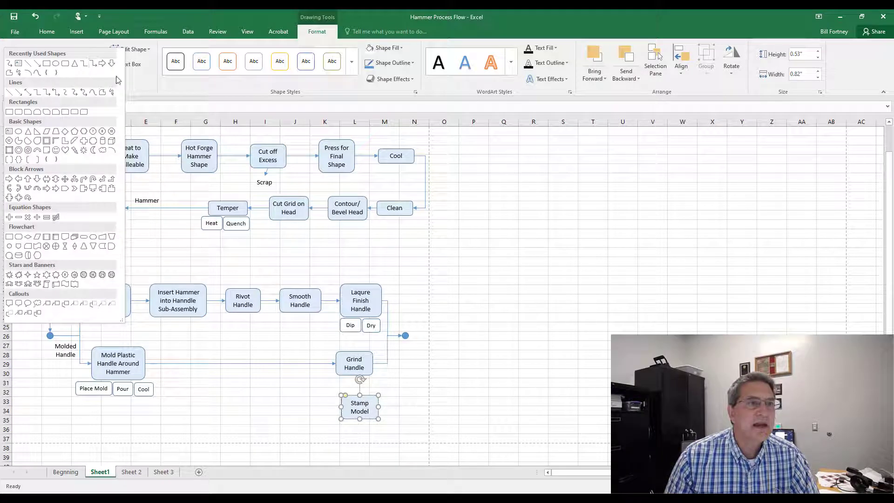
left_click(75, 92)
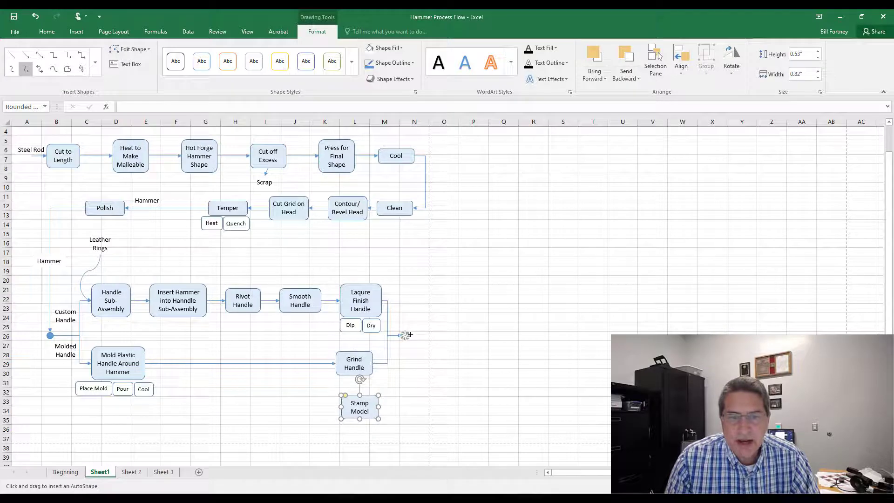
left_click_drag(405, 336, 378, 407)
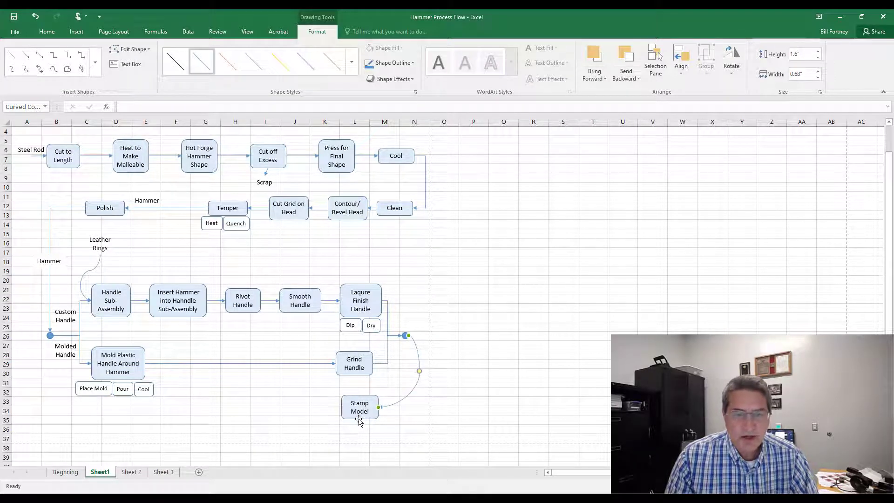
left_click_drag(158, 385, 214, 394)
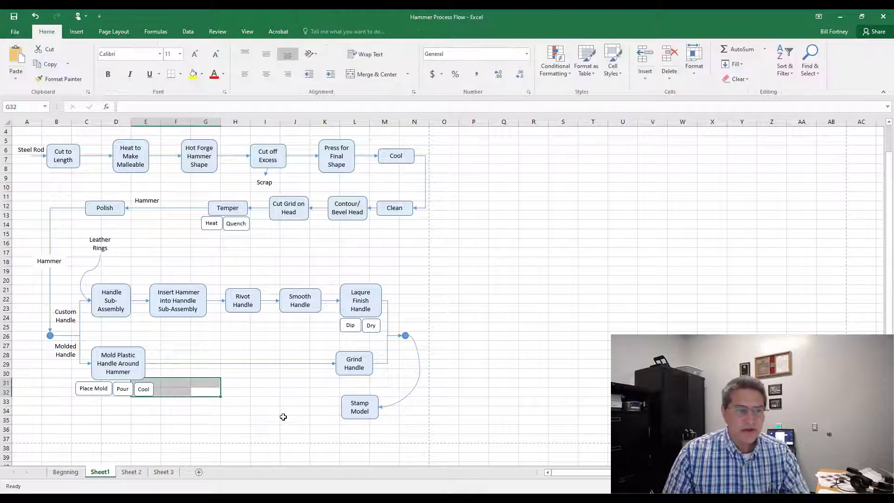
left_click(282, 418)
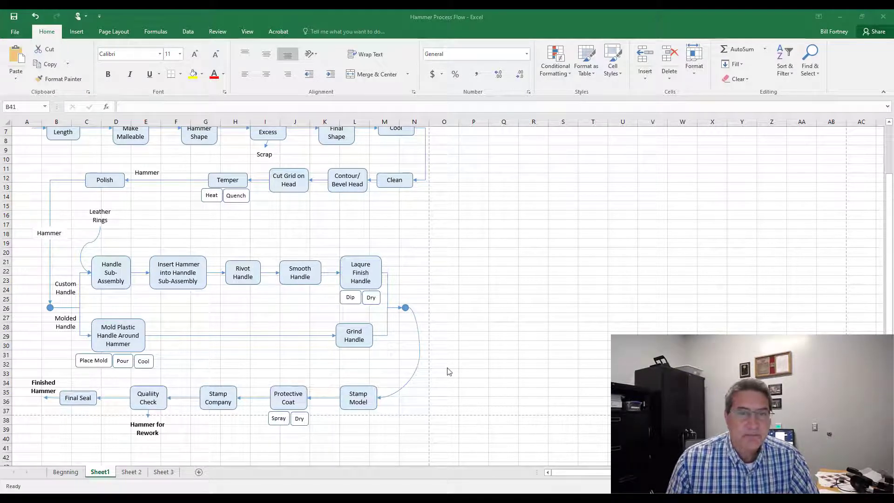
Step: Clear the column numbers from row 3 above the flow chart
scroll(448, 359, "up", 3)
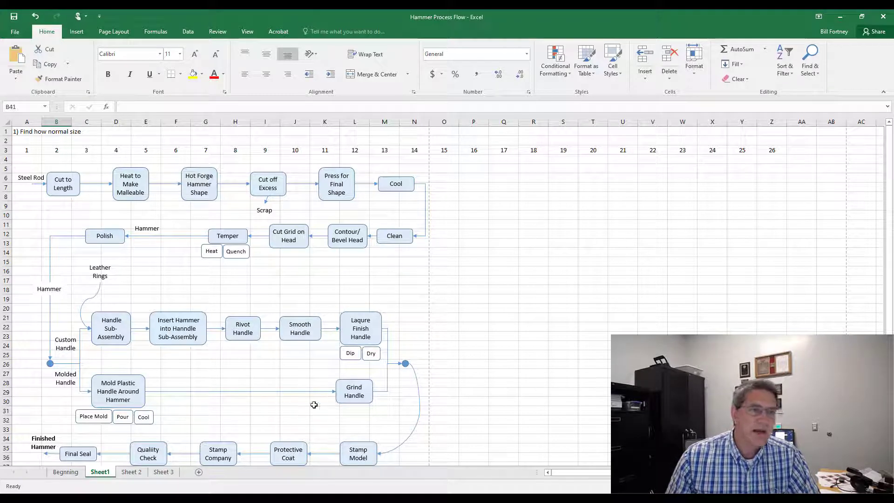
left_click(6, 150)
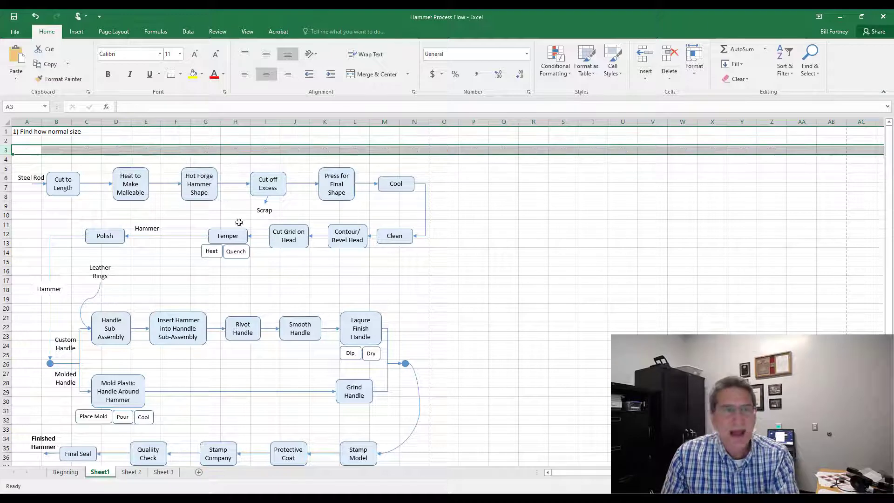
key("Delete")
left_click(157, 206)
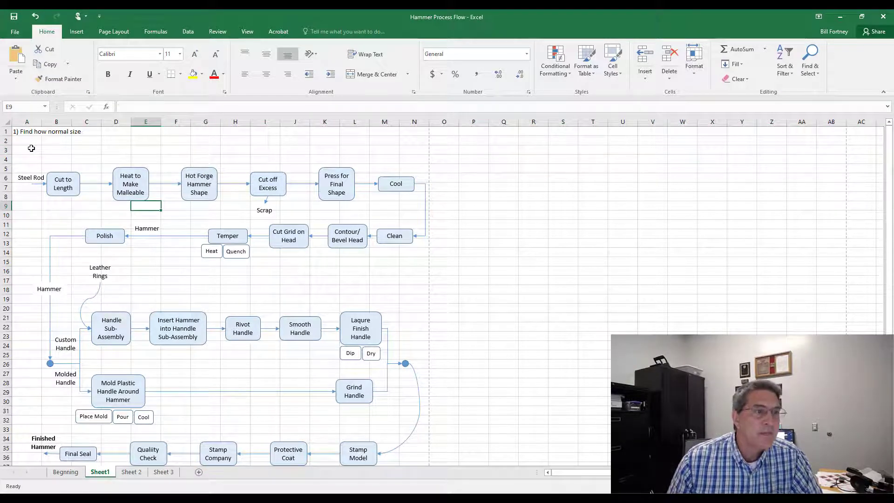
Step: Merge and center cells A3 through N3 and enter the title Process Flow for Hammer Making
left_click_drag(32, 148, 415, 148)
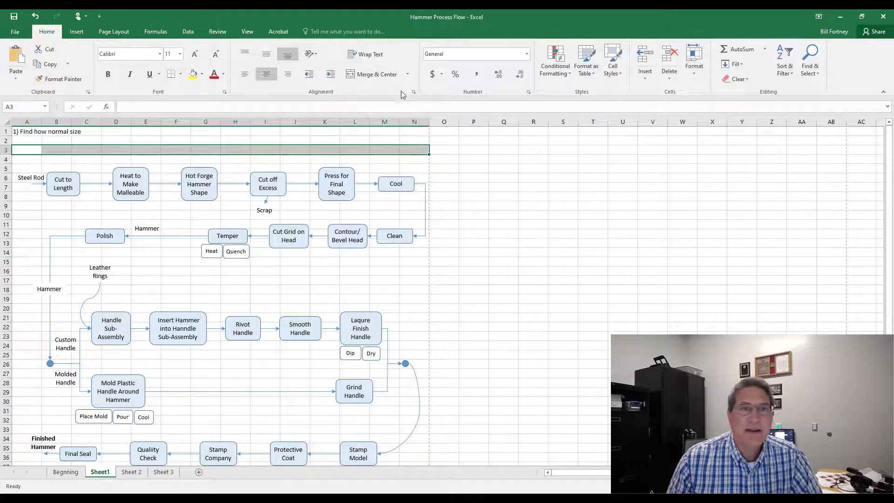
left_click(373, 76)
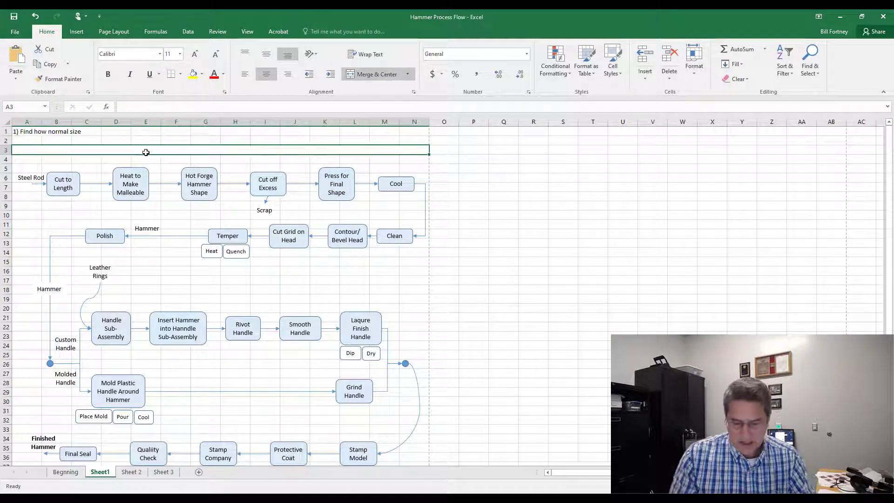
type("Process")
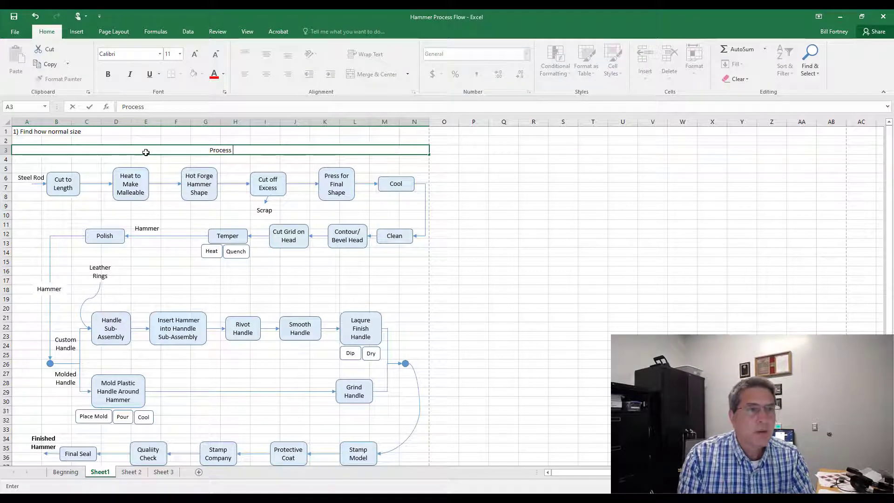
type(" Flor")
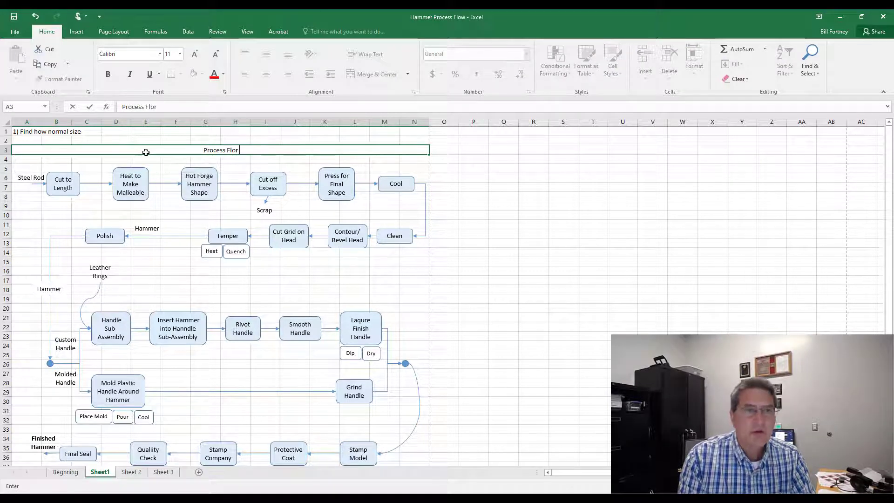
key("BackSpace")
type("w for")
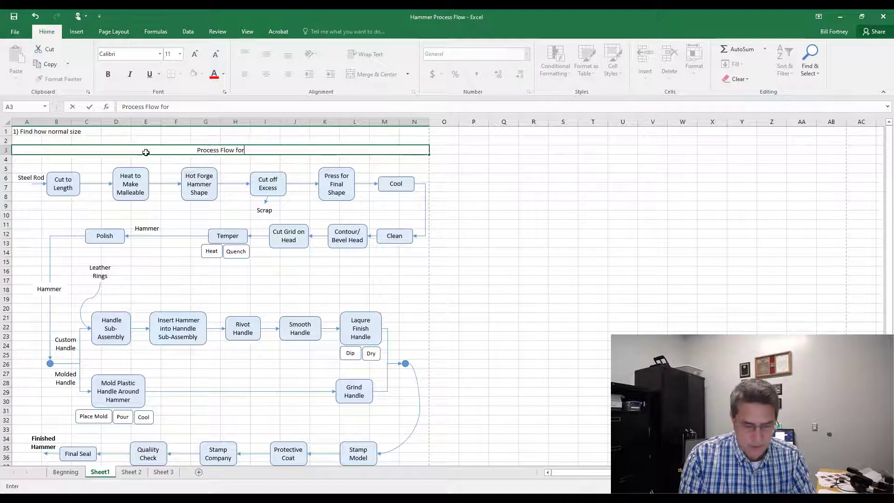
type(" Hammer Making")
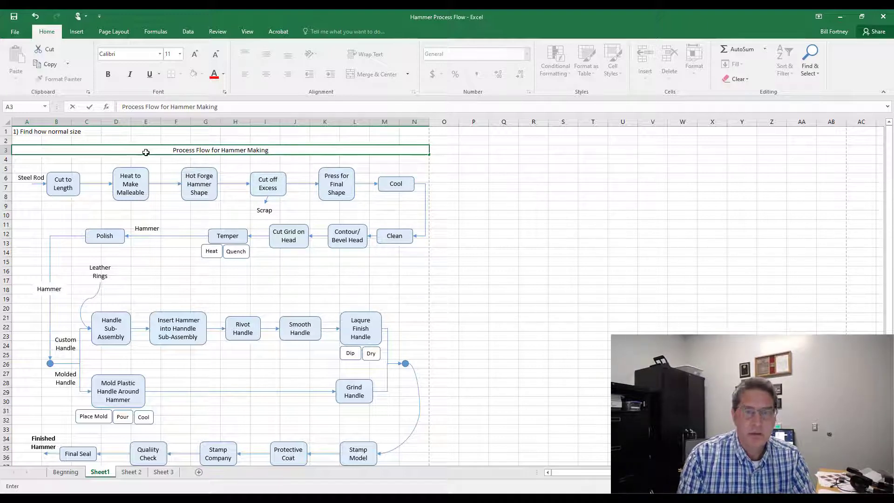
key("Return")
Step: Format the title cell as 14 point bold
left_click(146, 152)
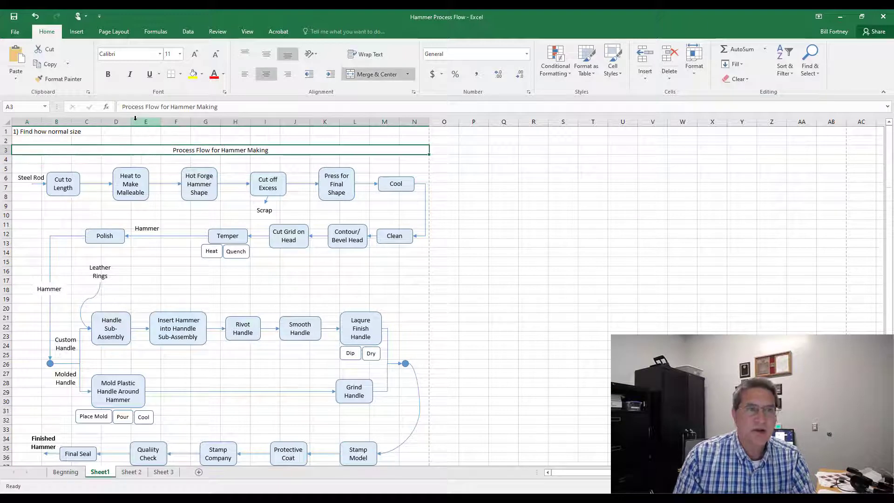
left_click(181, 55)
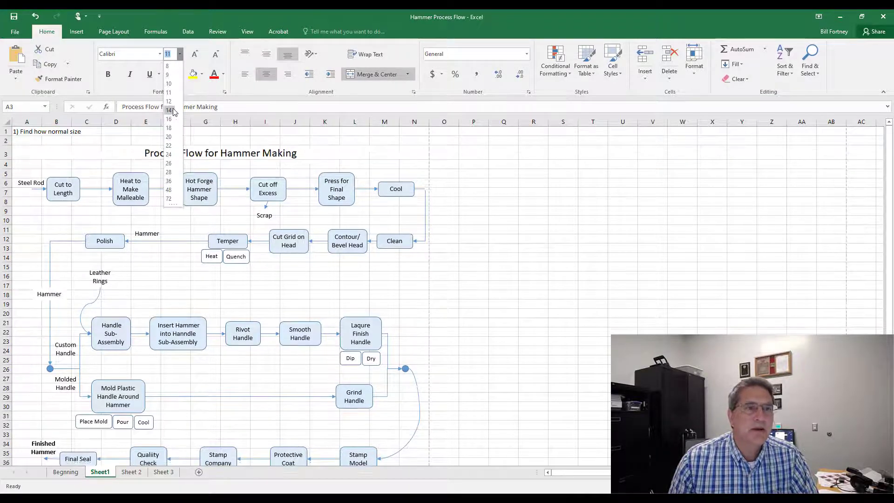
left_click(171, 110)
left_click(108, 74)
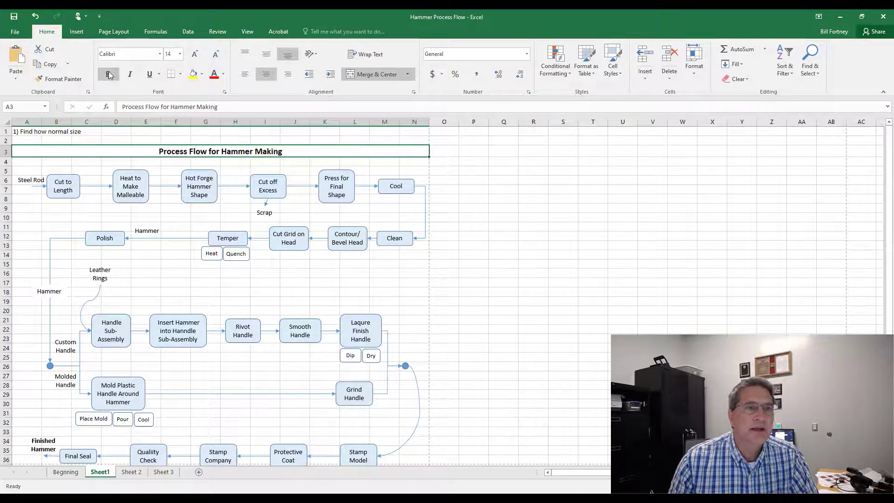
left_click(483, 239)
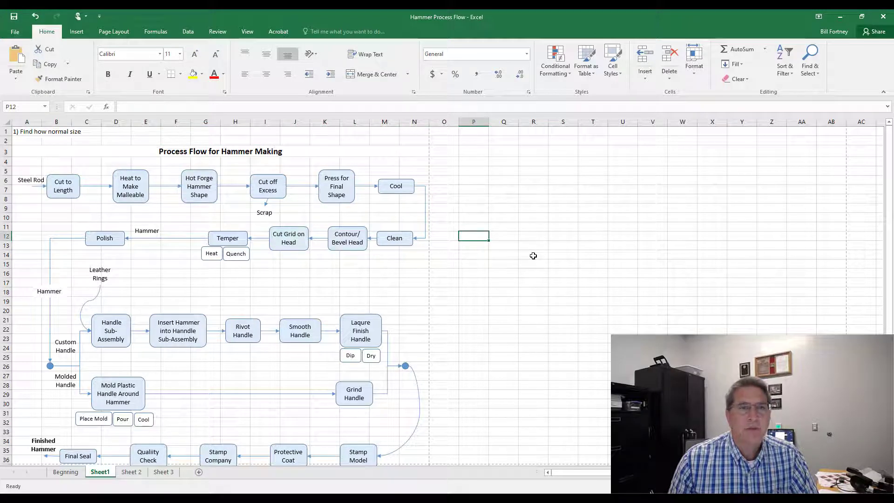
Step: Move the Hammer for Rework label slightly lower beneath the Quality Check arrow
scroll(527, 264, "down", 2)
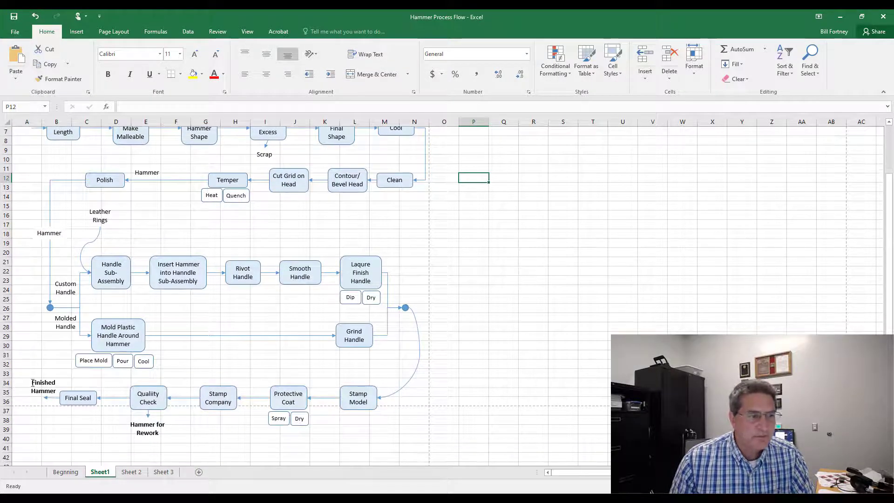
left_click(40, 386)
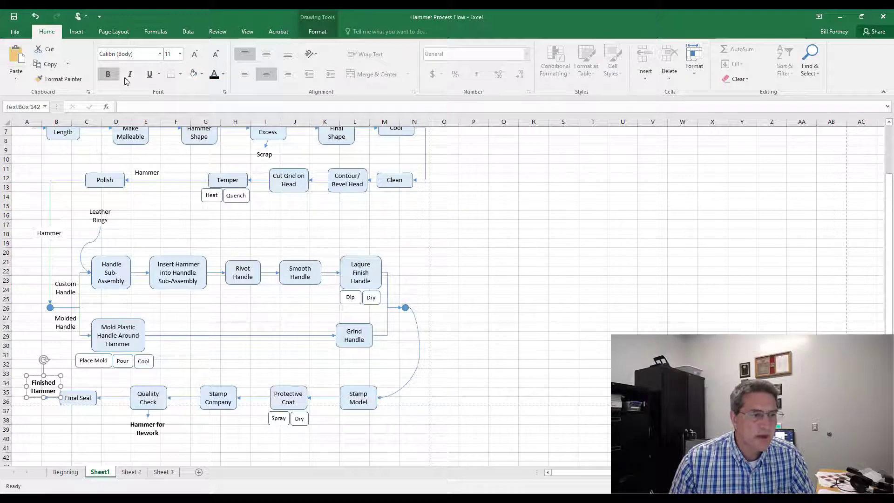
left_click(94, 361)
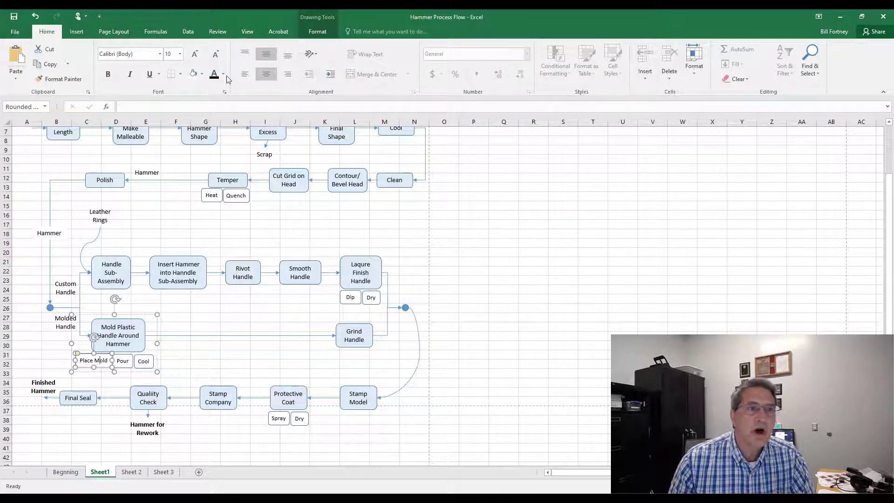
left_click(504, 401)
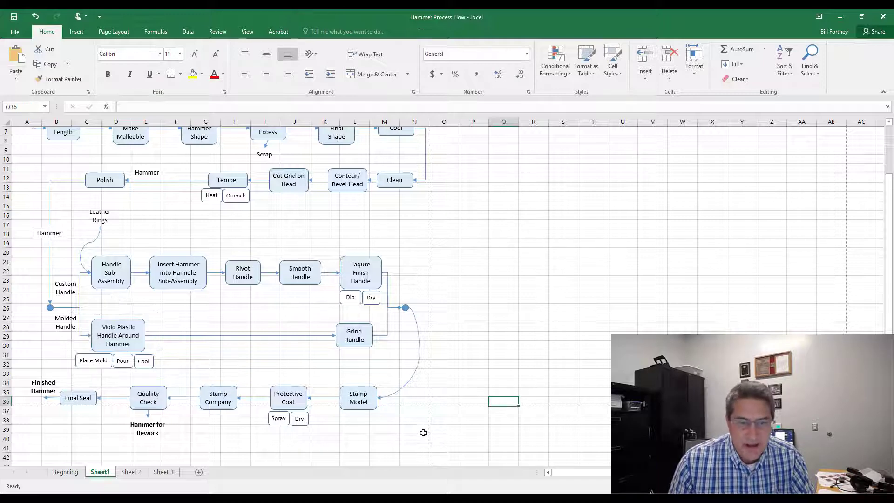
left_click_drag(422, 440, 146, 448)
left_click(102, 438)
left_click(153, 430)
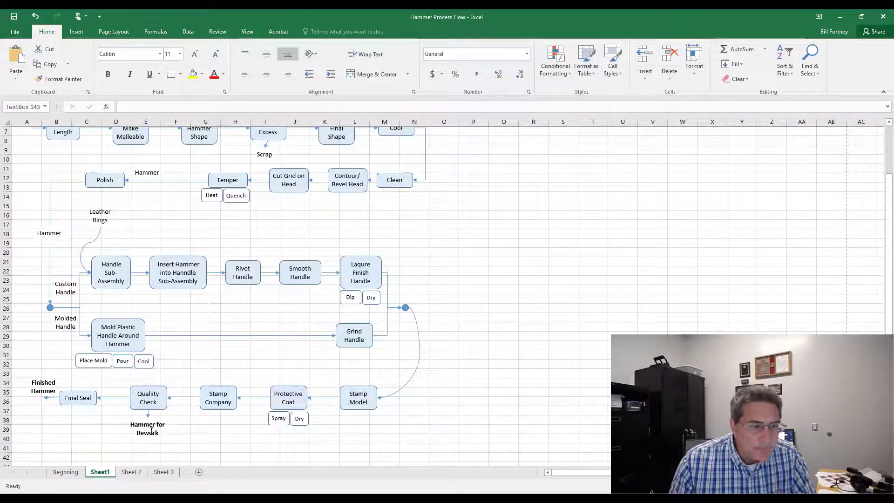
left_click_drag(158, 418, 157, 422)
key("Escape")
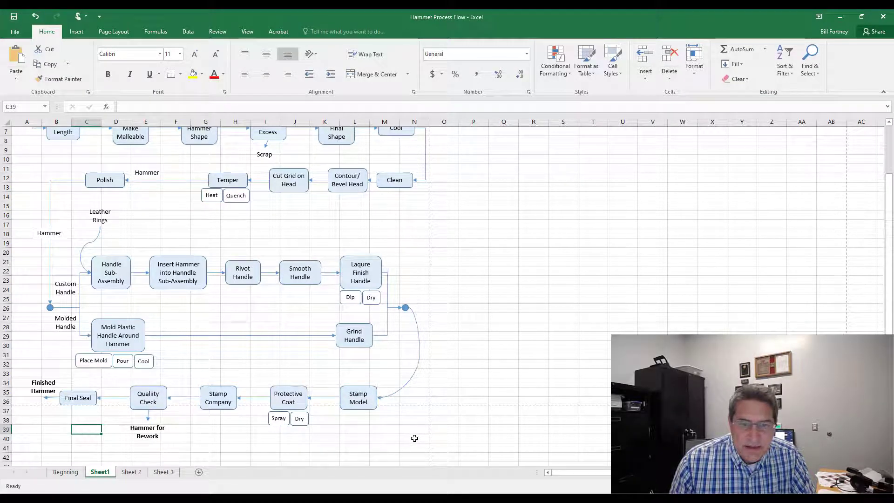
Step: Set the print area to the range A3 through N40 containing the titled flow chart
left_click_drag(415, 438, 32, 150)
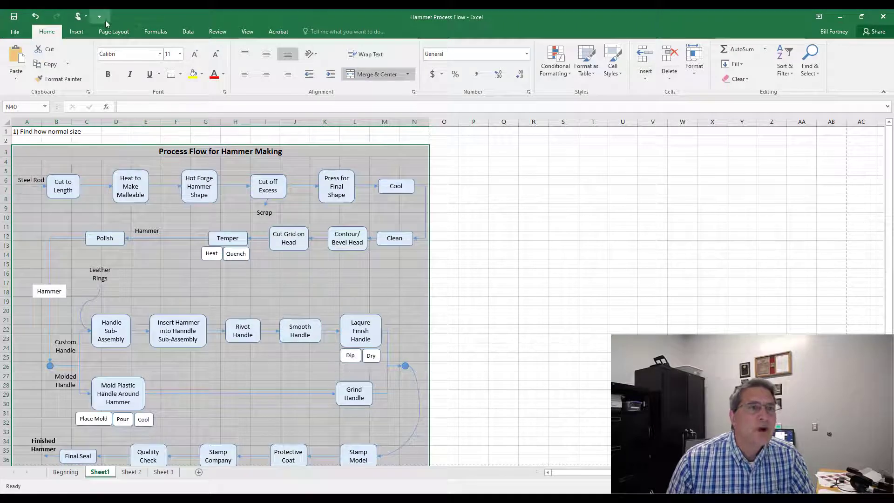
left_click(112, 32)
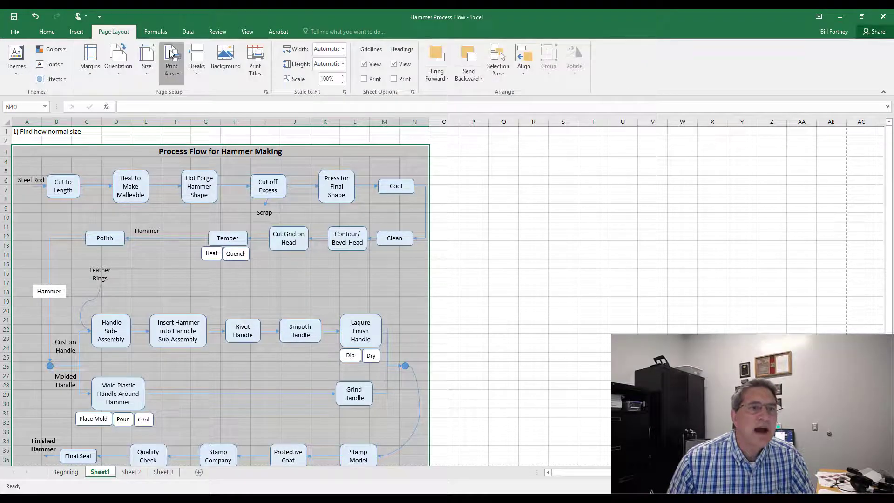
left_click(171, 65)
left_click(189, 93)
scroll(203, 148, "down", 7)
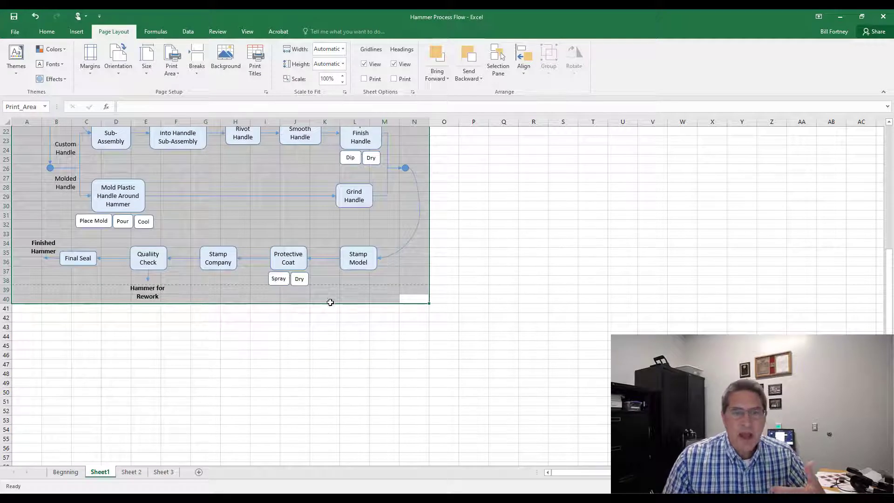
left_click(262, 357)
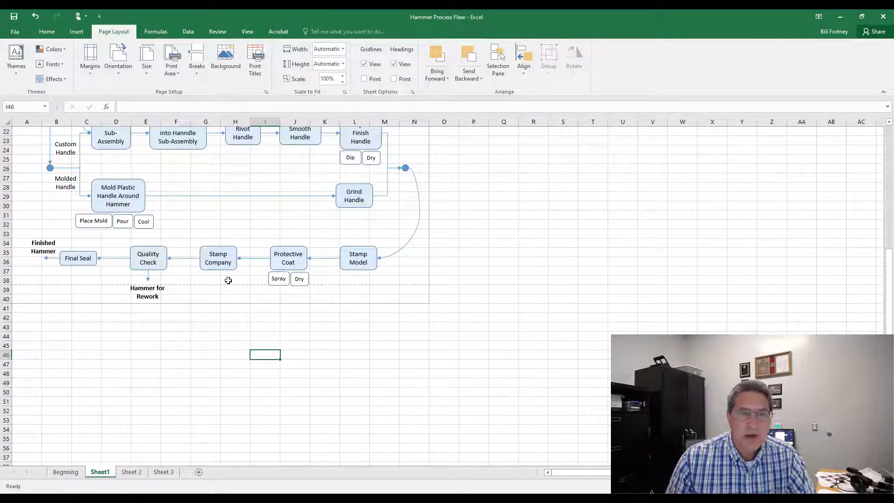
Step: In print settings, set scaling to Fit Sheet on One Page
left_click(14, 31)
left_click(23, 168)
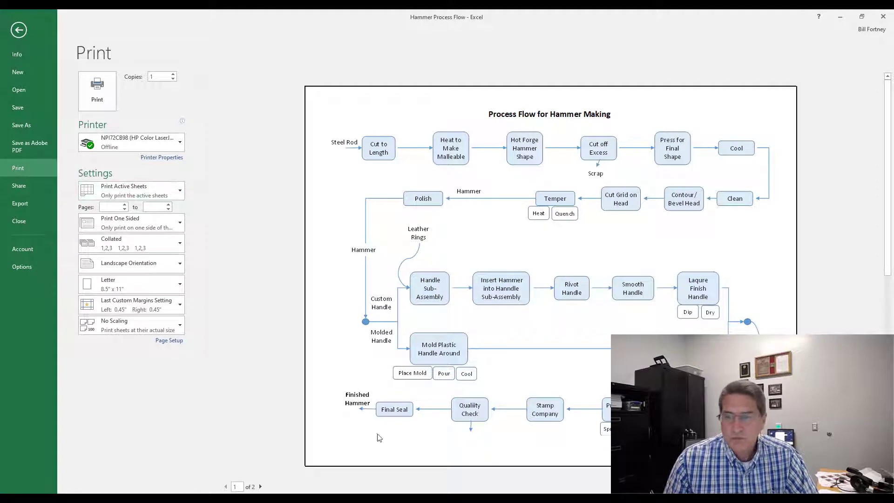
left_click(179, 326)
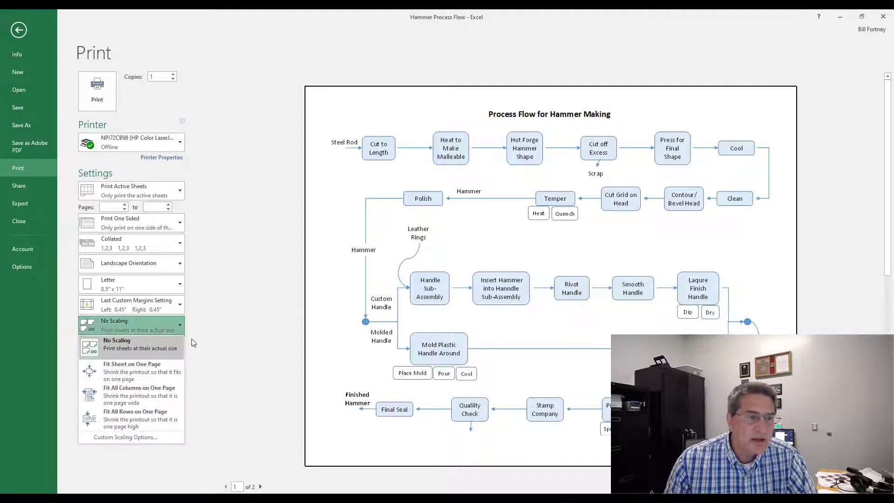
left_click(139, 372)
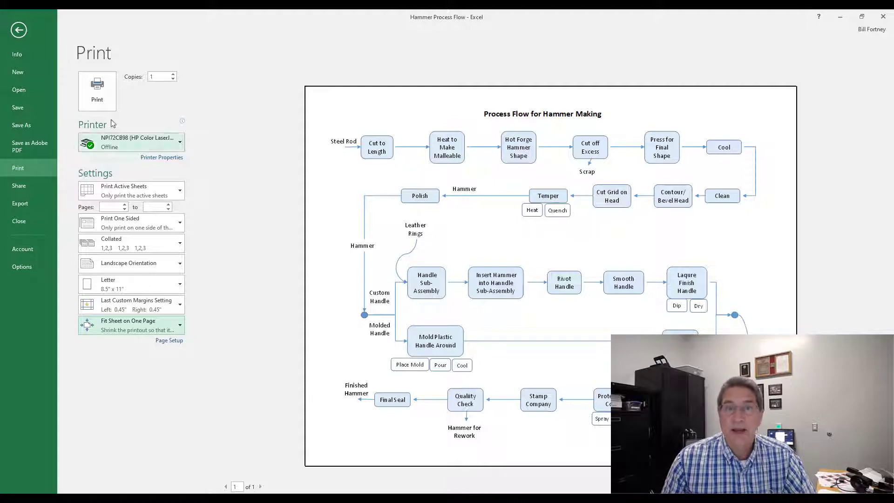
left_click(19, 30)
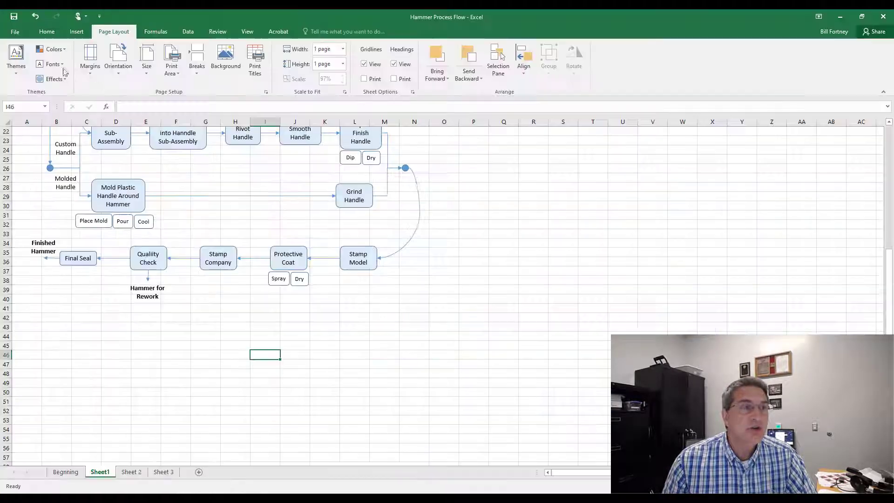
Step: Save the workbook
scroll(341, 424, "up", 1)
scroll(341, 424, "up", 5)
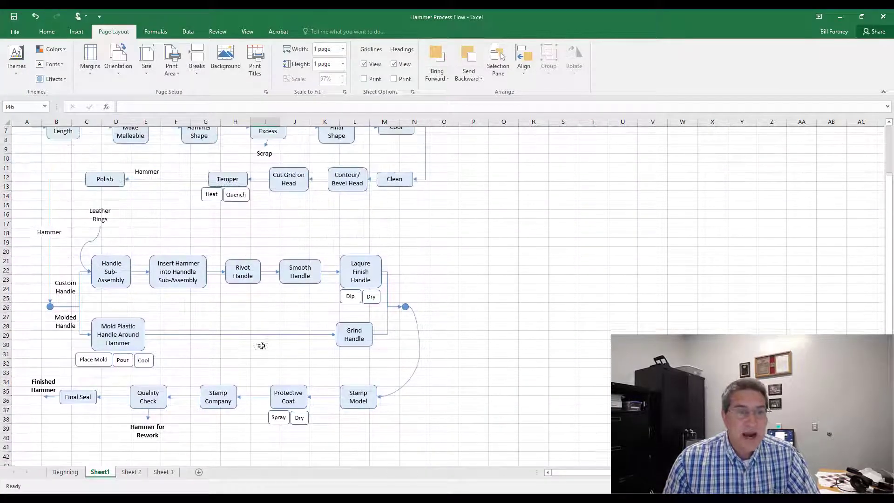
scroll(218, 236, "up", 2)
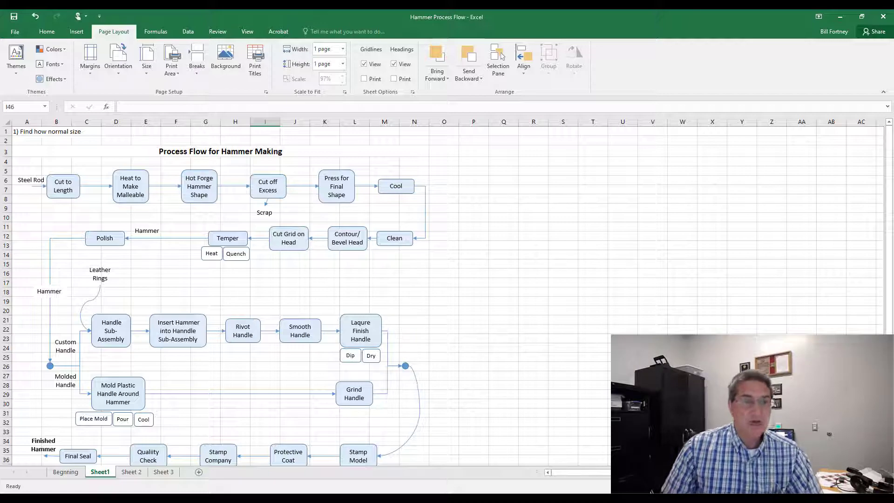
left_click(15, 31)
left_click(18, 105)
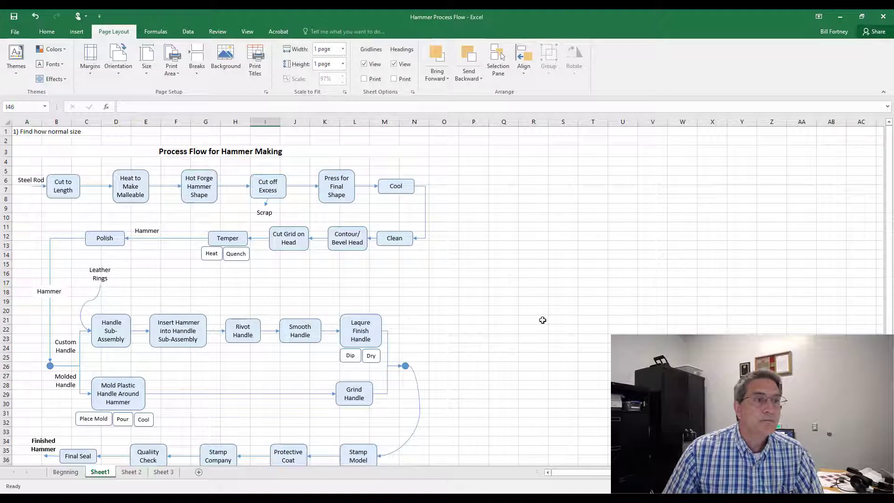
Step: Select all bottom-row process shapes with their sub-step boxes and labels, and move them down about seven rows
scroll(382, 347, "down", 3)
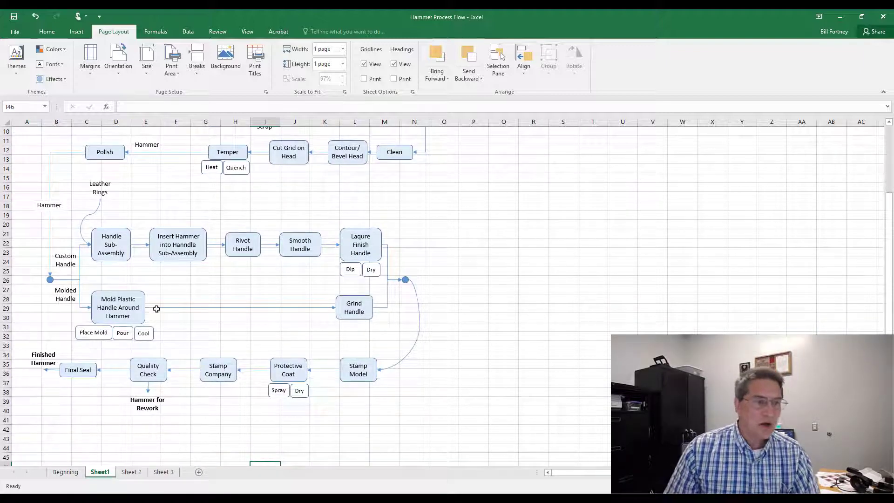
left_click(37, 361)
left_click(78, 377, "shift")
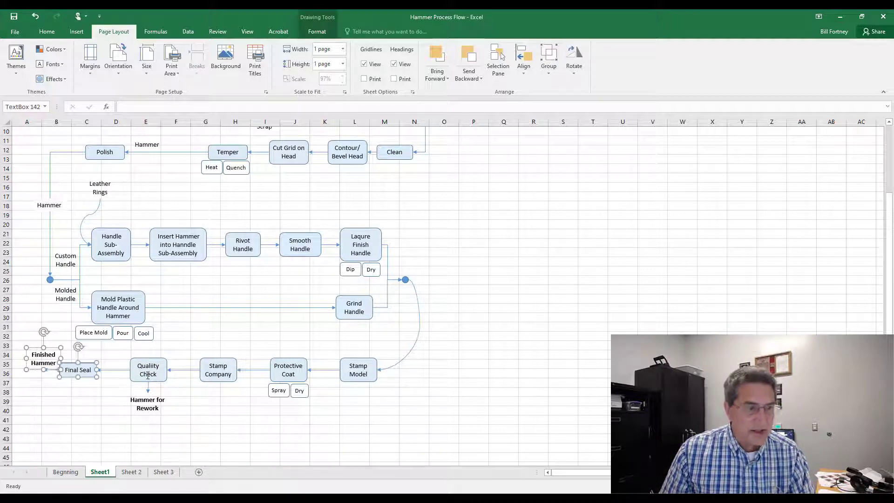
left_click(135, 379, "shift")
left_click(208, 381, "shift")
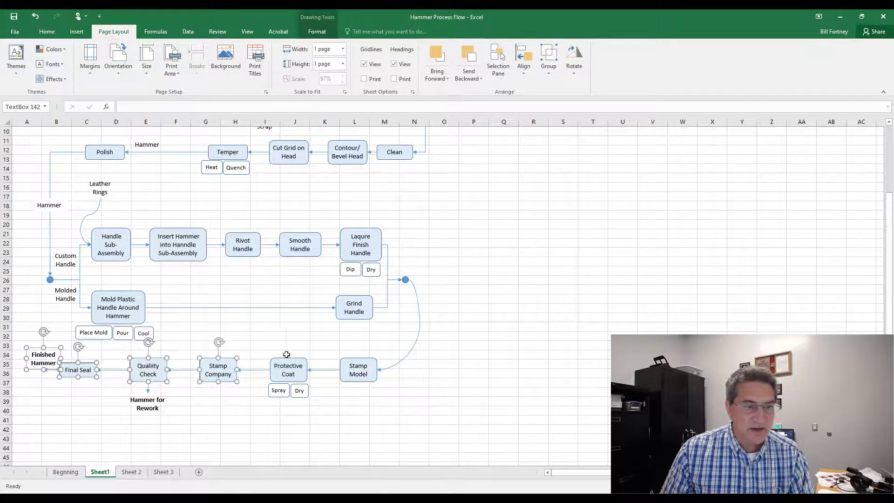
left_click(286, 370, "shift")
left_click(365, 362, "shift")
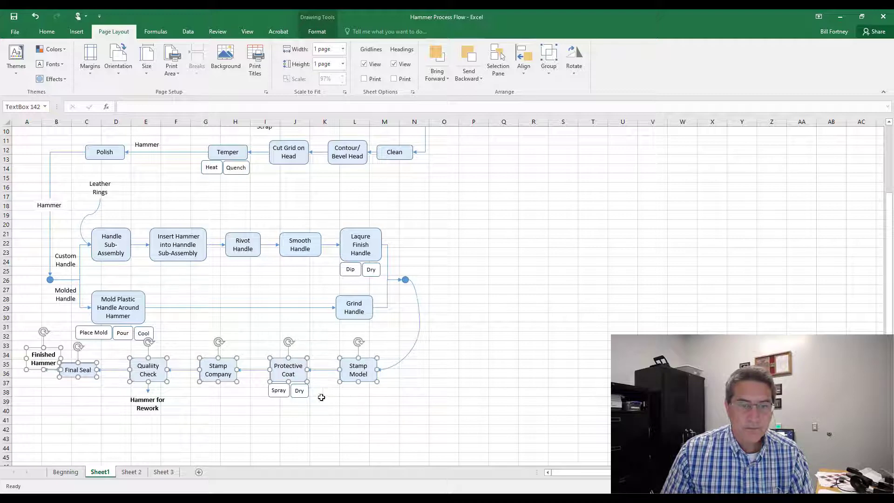
left_click(280, 396, "shift")
left_click(300, 394, "shift")
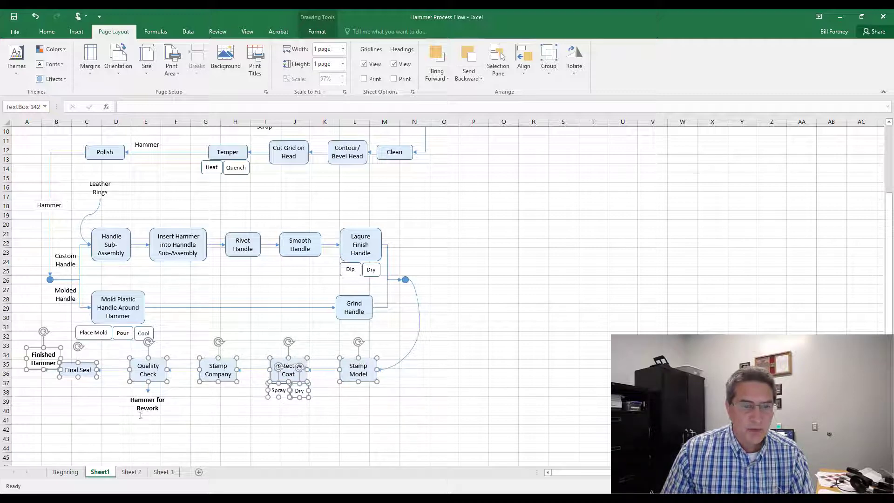
left_click(143, 407, "shift")
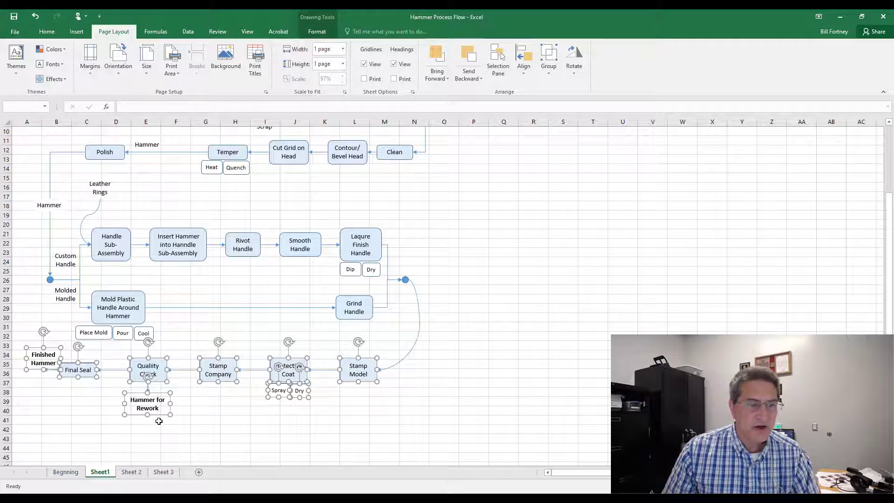
left_click_drag(164, 417, 205, 308)
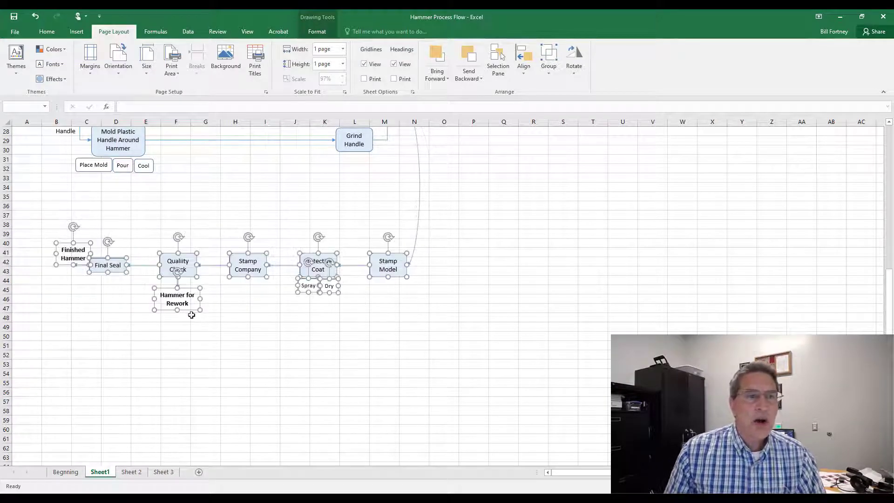
Step: Move the selected bottom-row shapes back up so the Final Seal row sits at about row 37
scroll(191, 316, "up", 2)
scroll(192, 317, "up", 5)
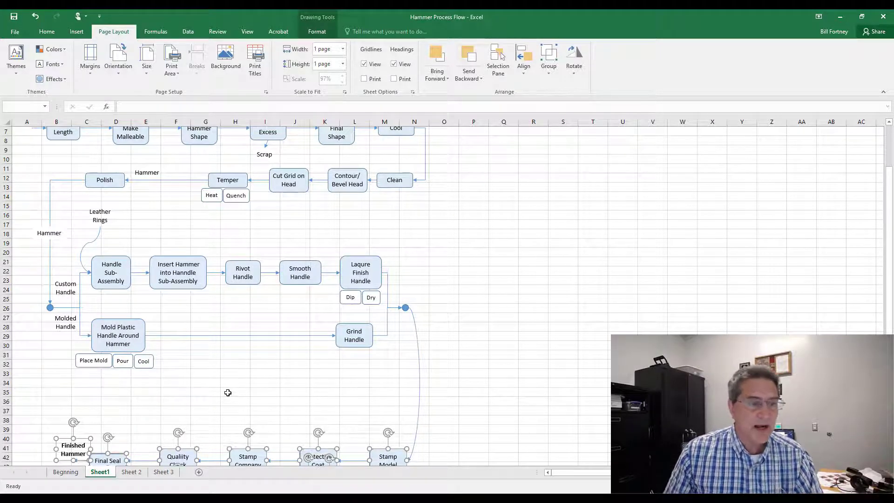
scroll(227, 392, "up", 2)
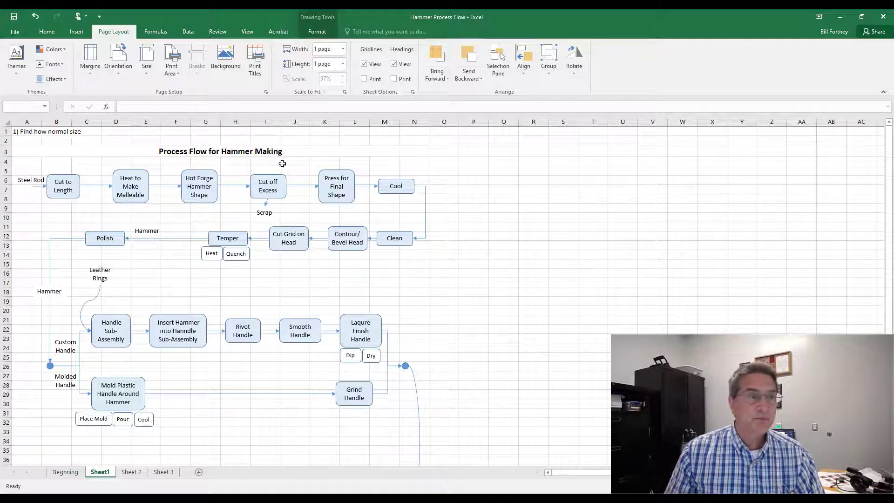
scroll(240, 282, "down", 8)
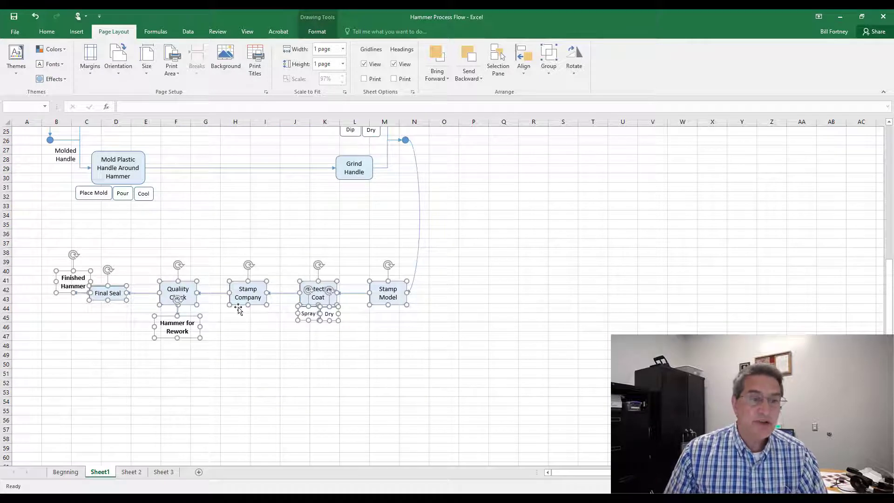
left_click_drag(238, 300, 231, 259)
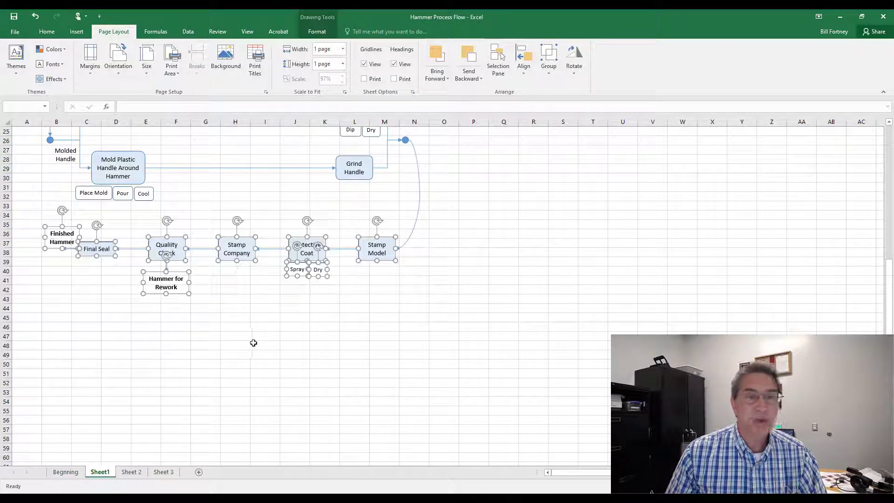